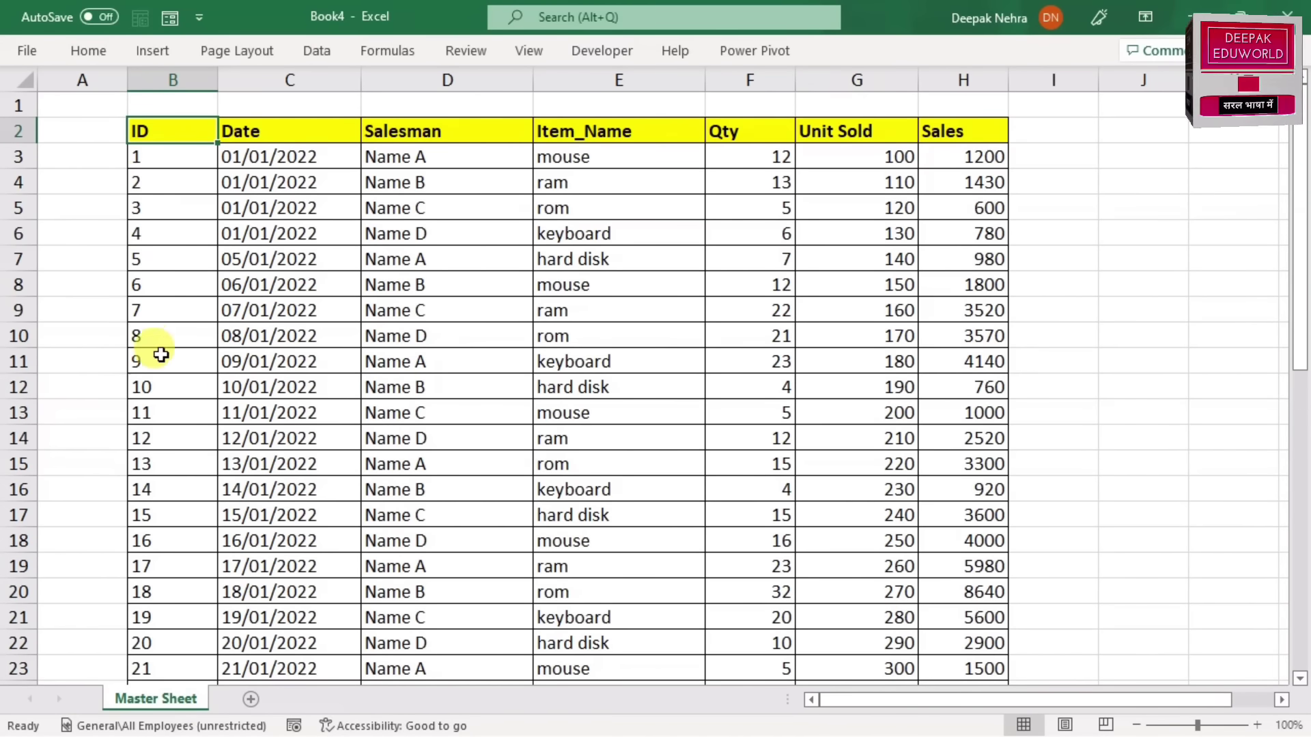
left_click_drag(172, 167, 167, 418)
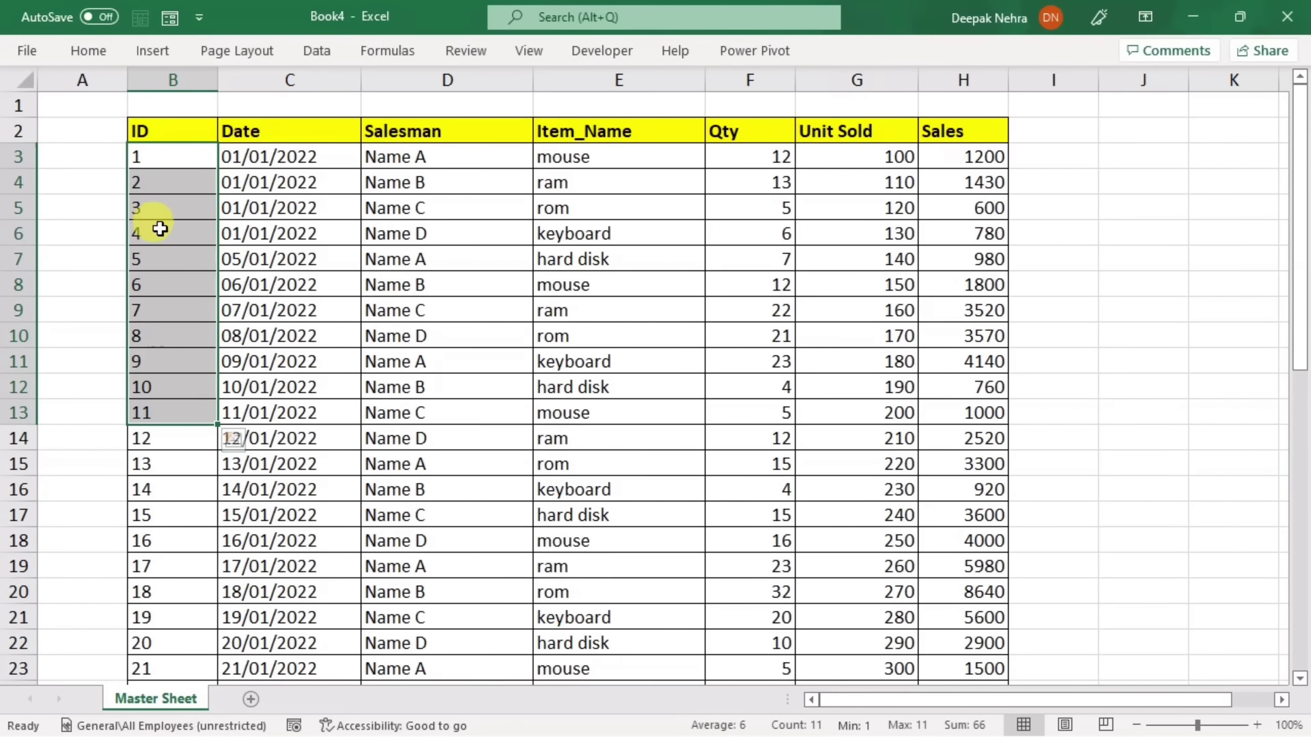
left_click_drag(162, 161, 174, 360)
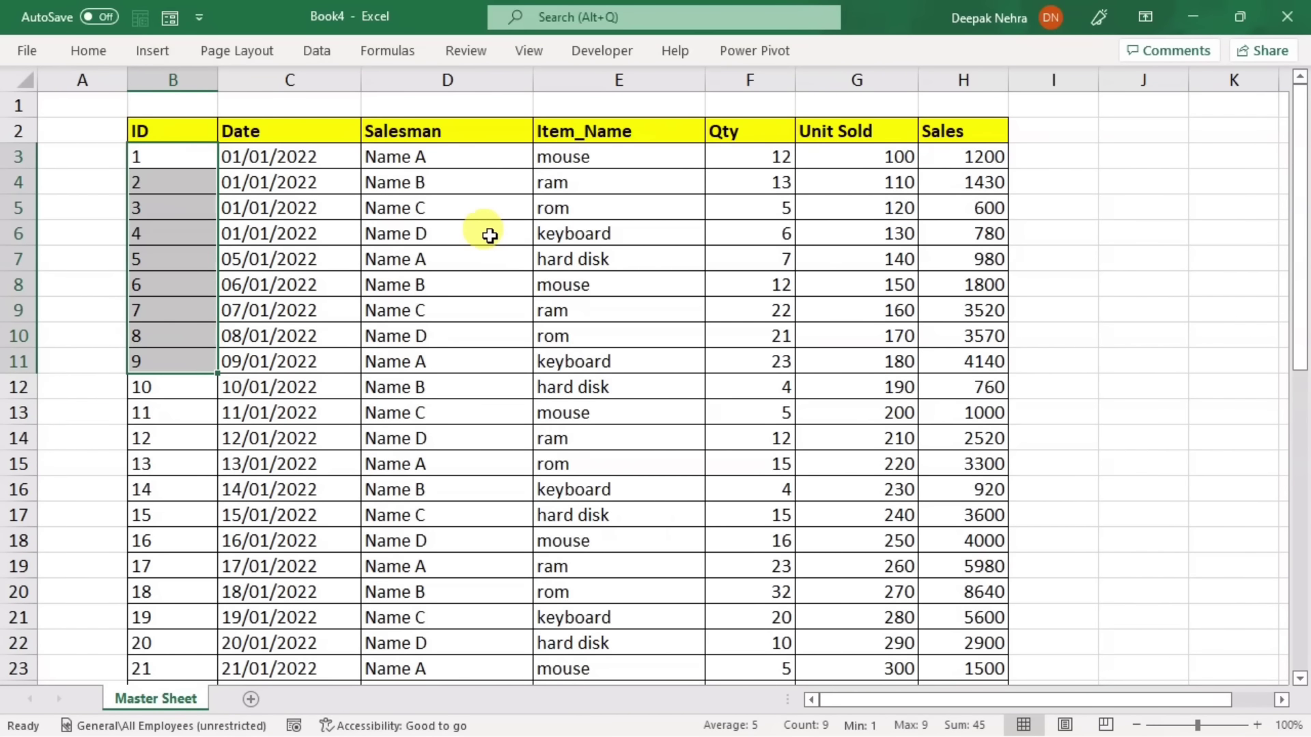
left_click_drag(456, 162, 454, 230)
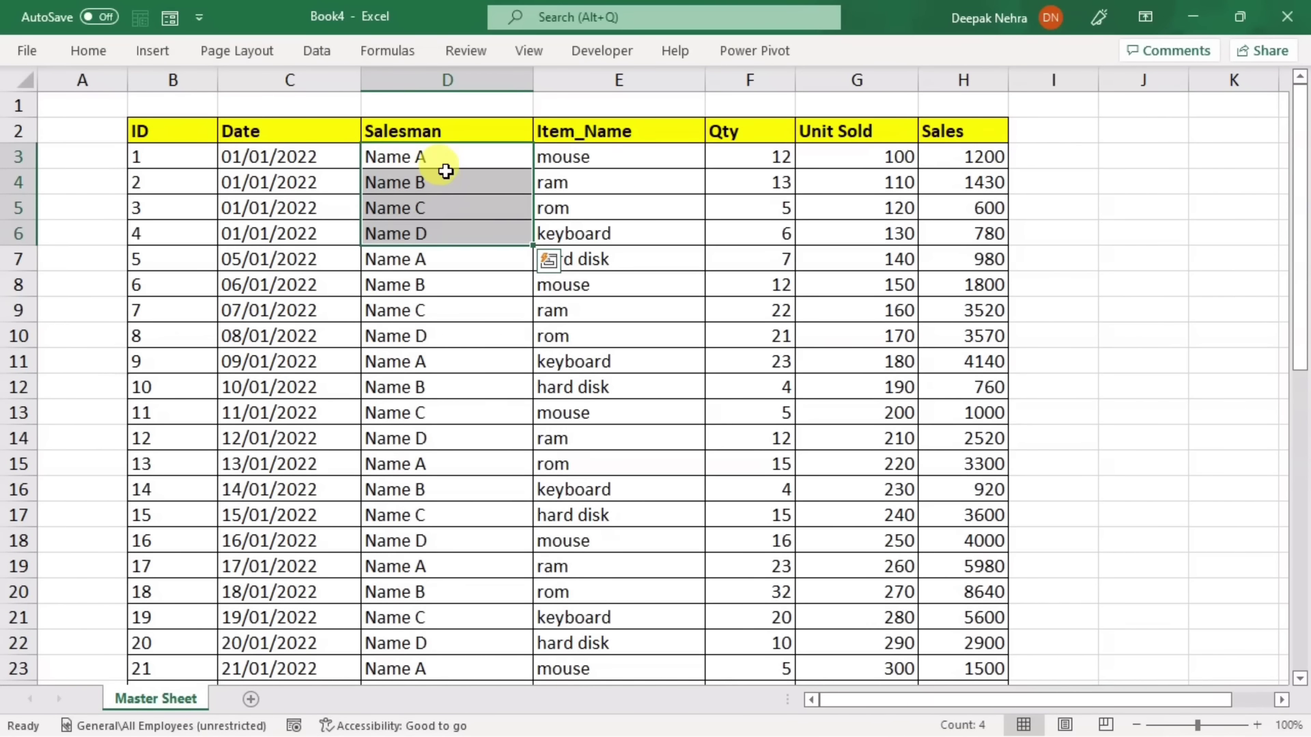
left_click(427, 305)
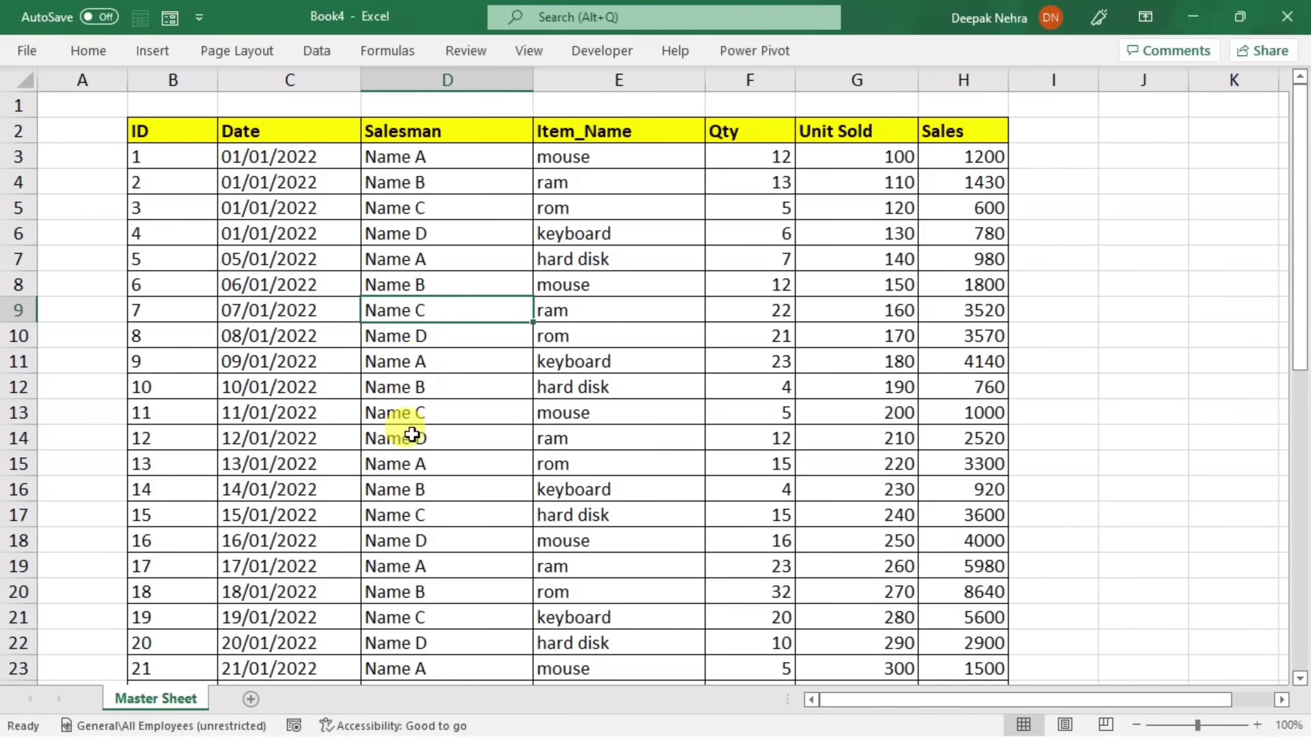
left_click(423, 80)
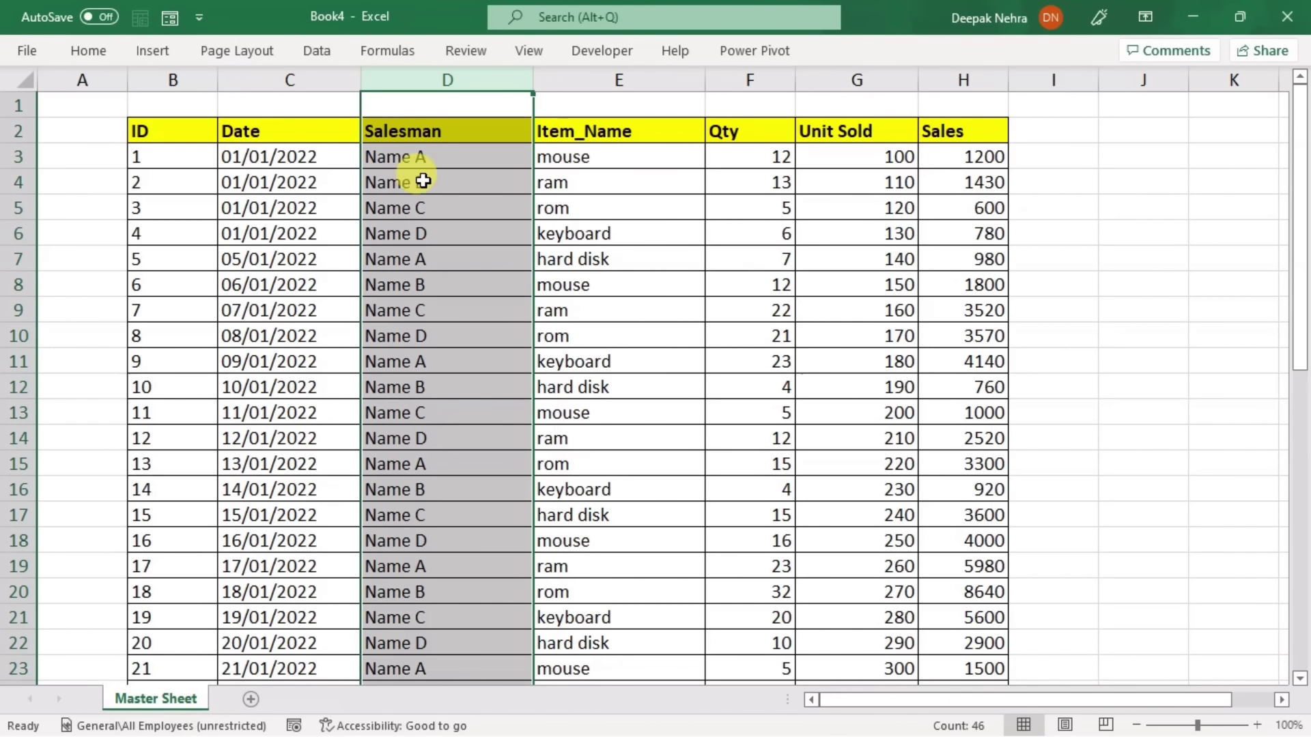
Step: Widen column I and add the heading "Filter" in cell I2 beside the Sales column
left_click(1051, 130)
left_click_drag(1097, 82, 1141, 82)
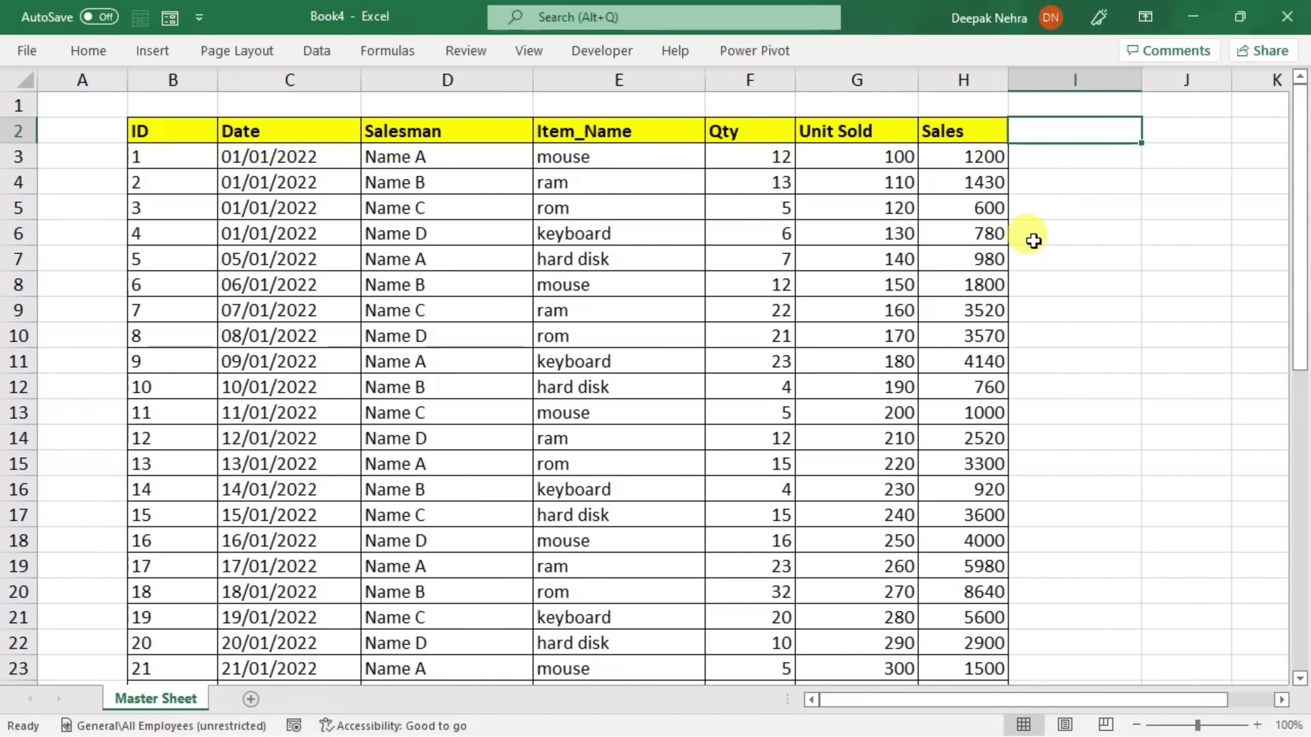
type("Fi")
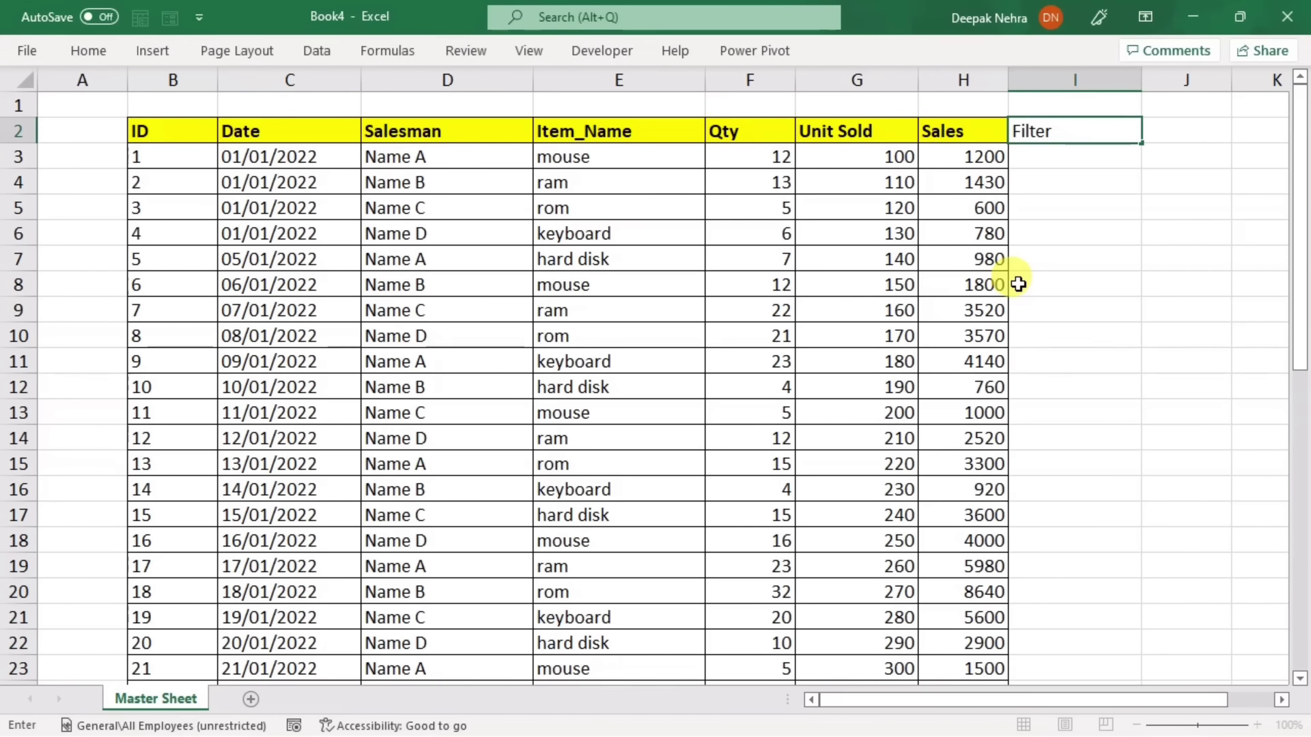
type("lter")
Step: Fill the Filter column with the salesman names by entering =D3 in I3 and copying it down to the last data row
left_click(1040, 165)
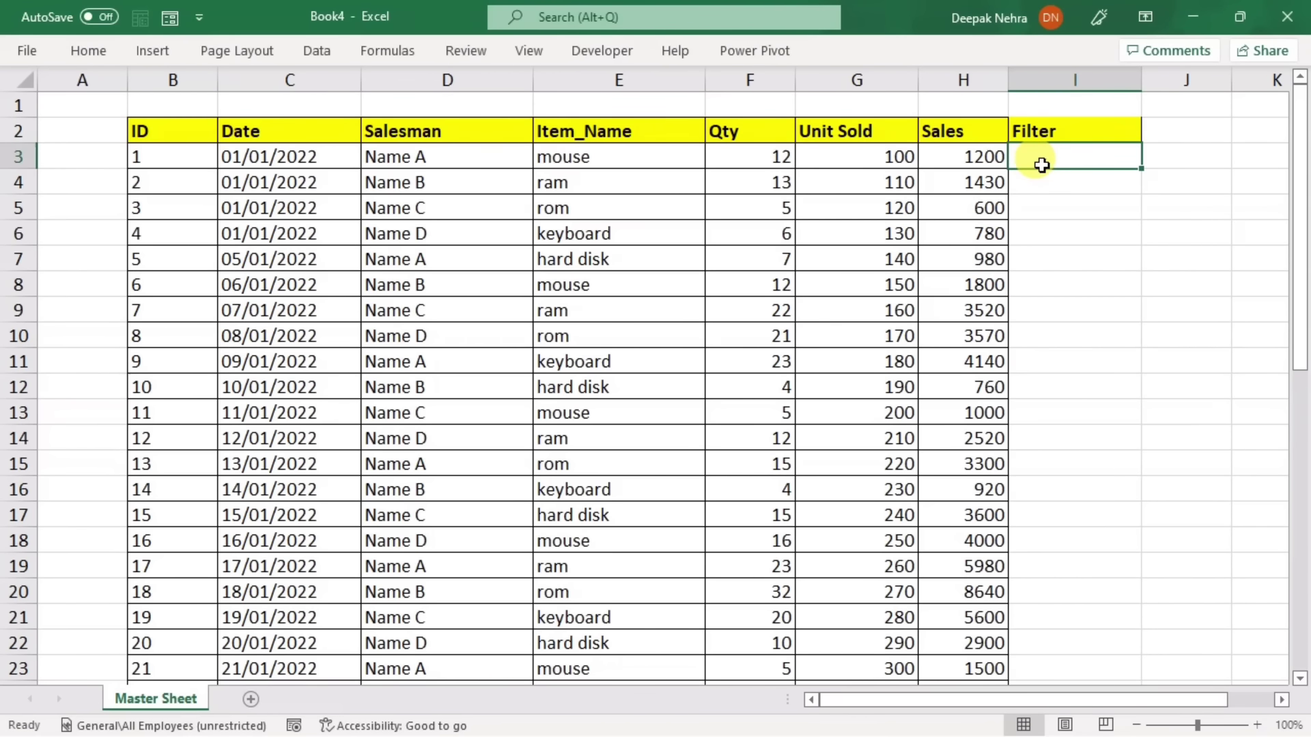
left_click(416, 160)
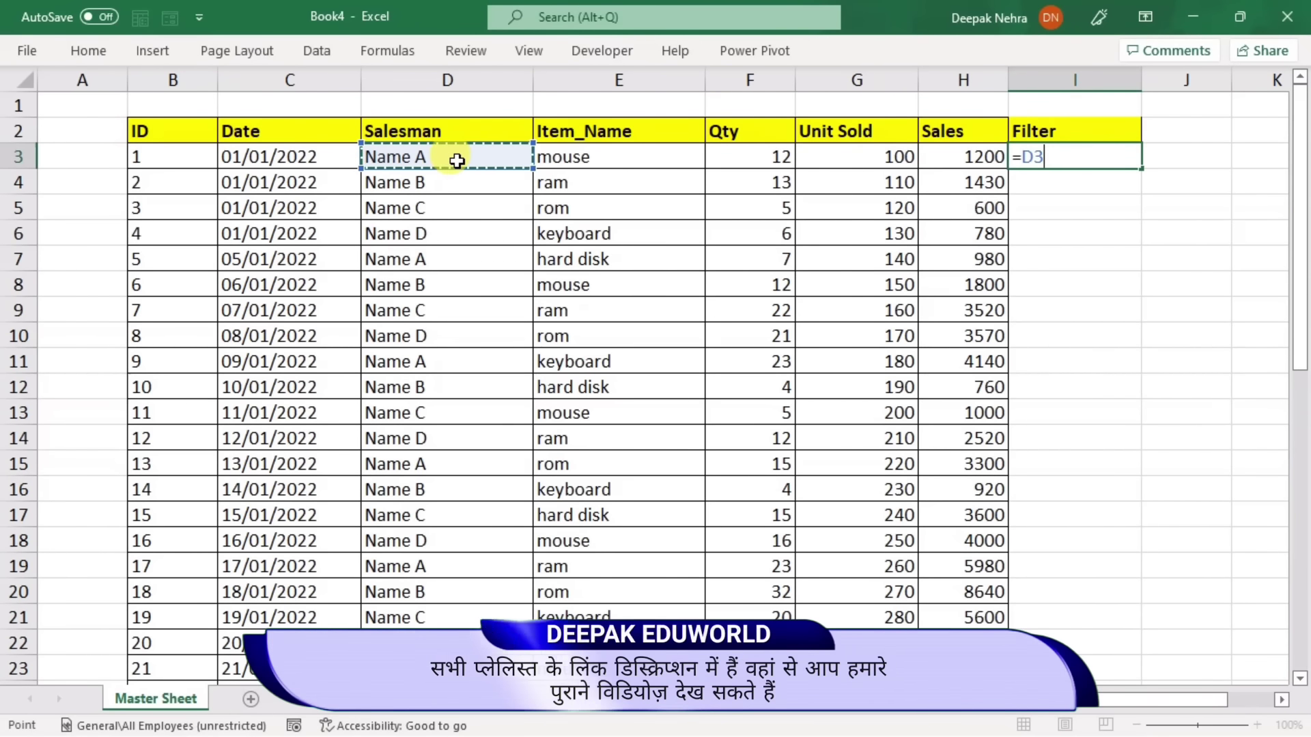
key("ctrl+Return")
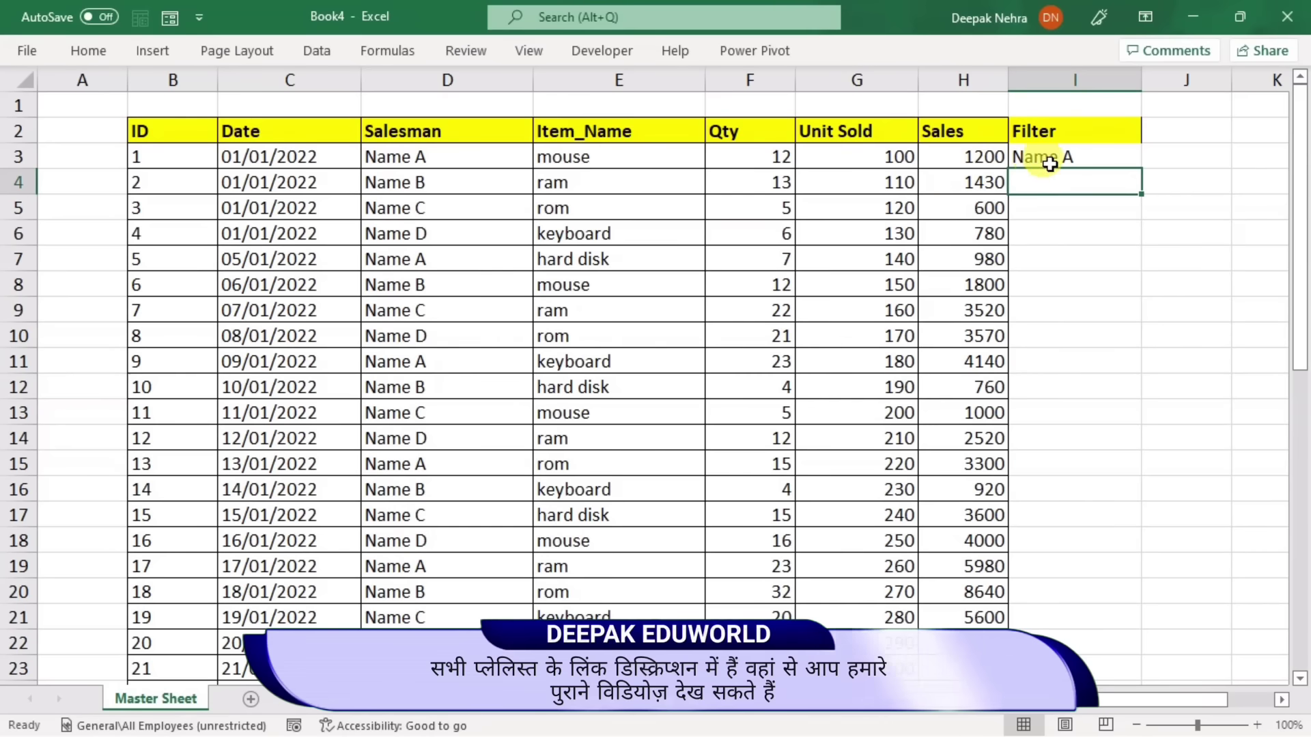
double_click(1141, 169)
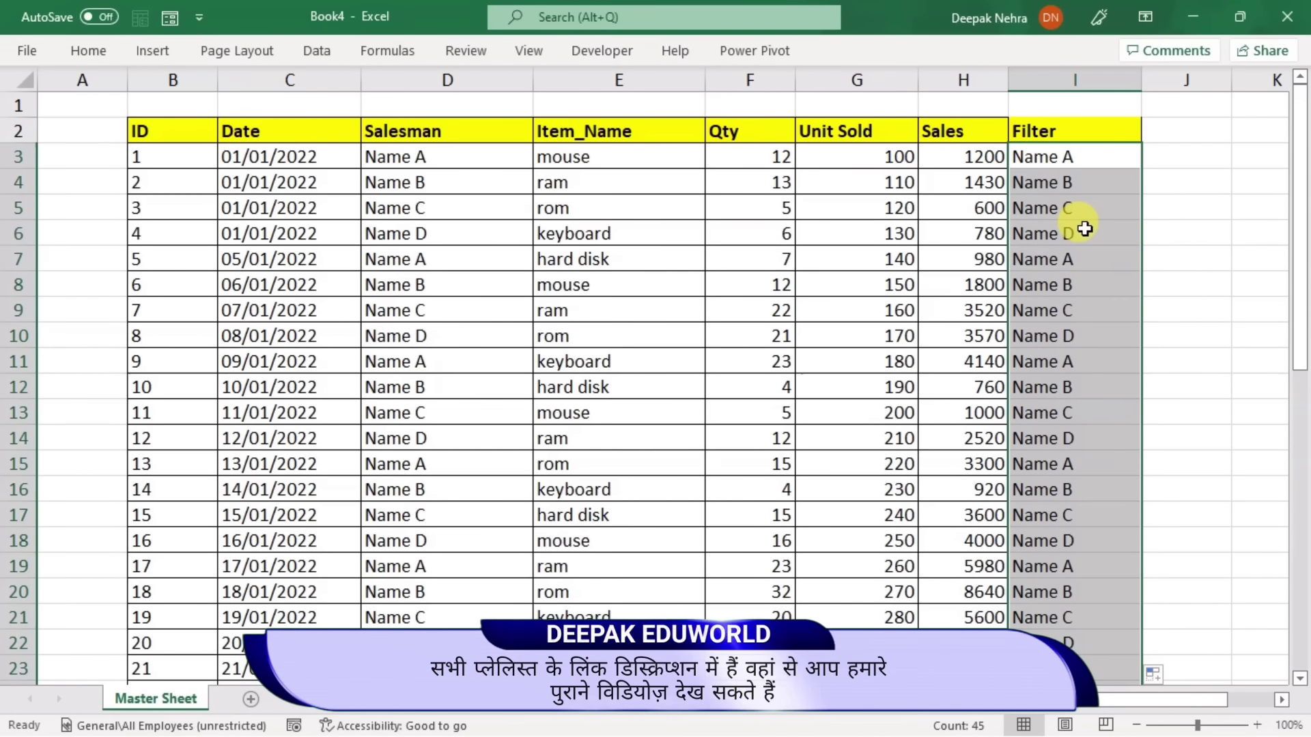
scroll(1065, 310, "down", 10)
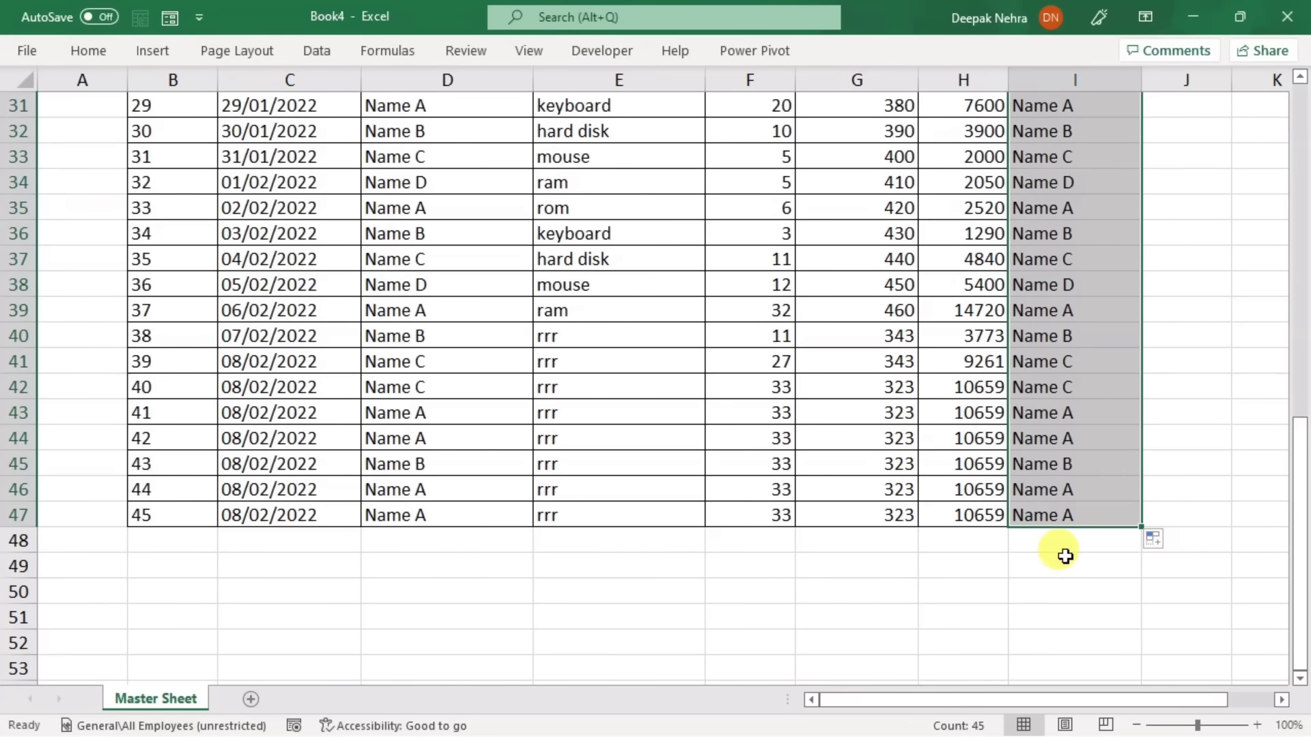
left_click(965, 542)
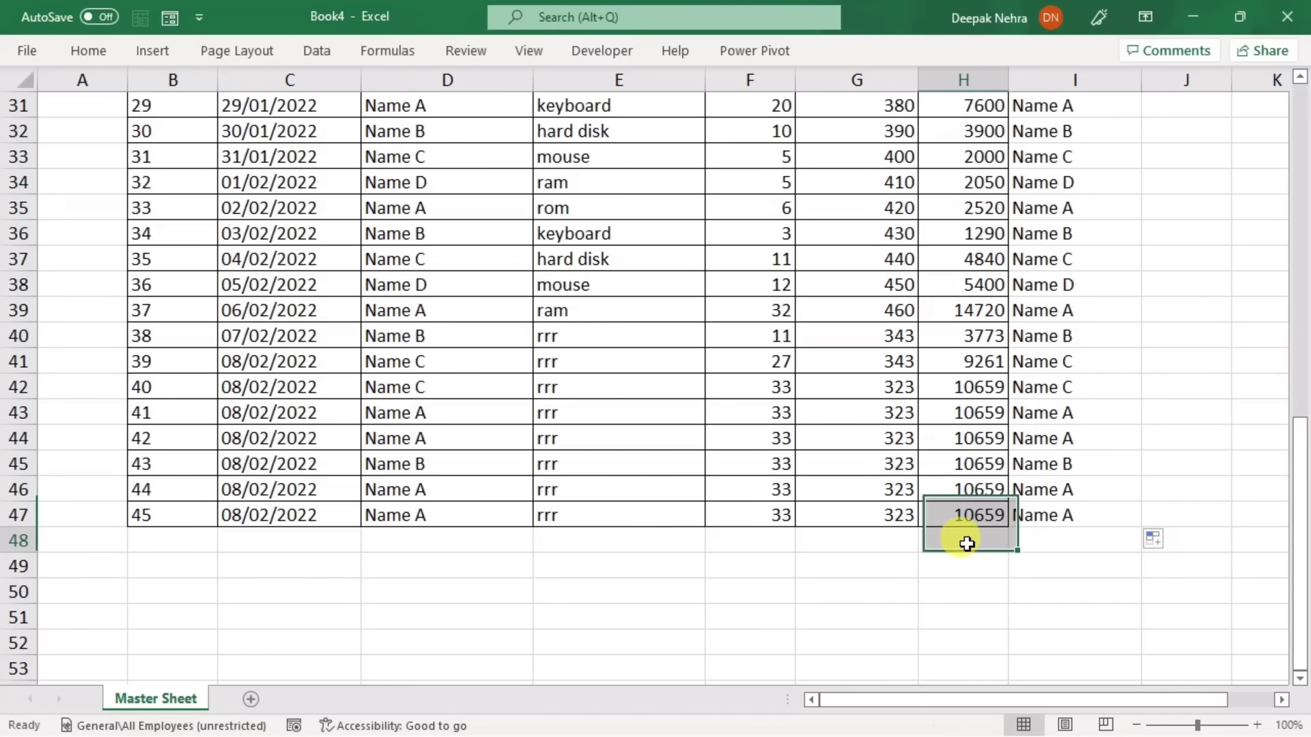
left_click_drag(965, 541, 594, 564)
left_click(1049, 540)
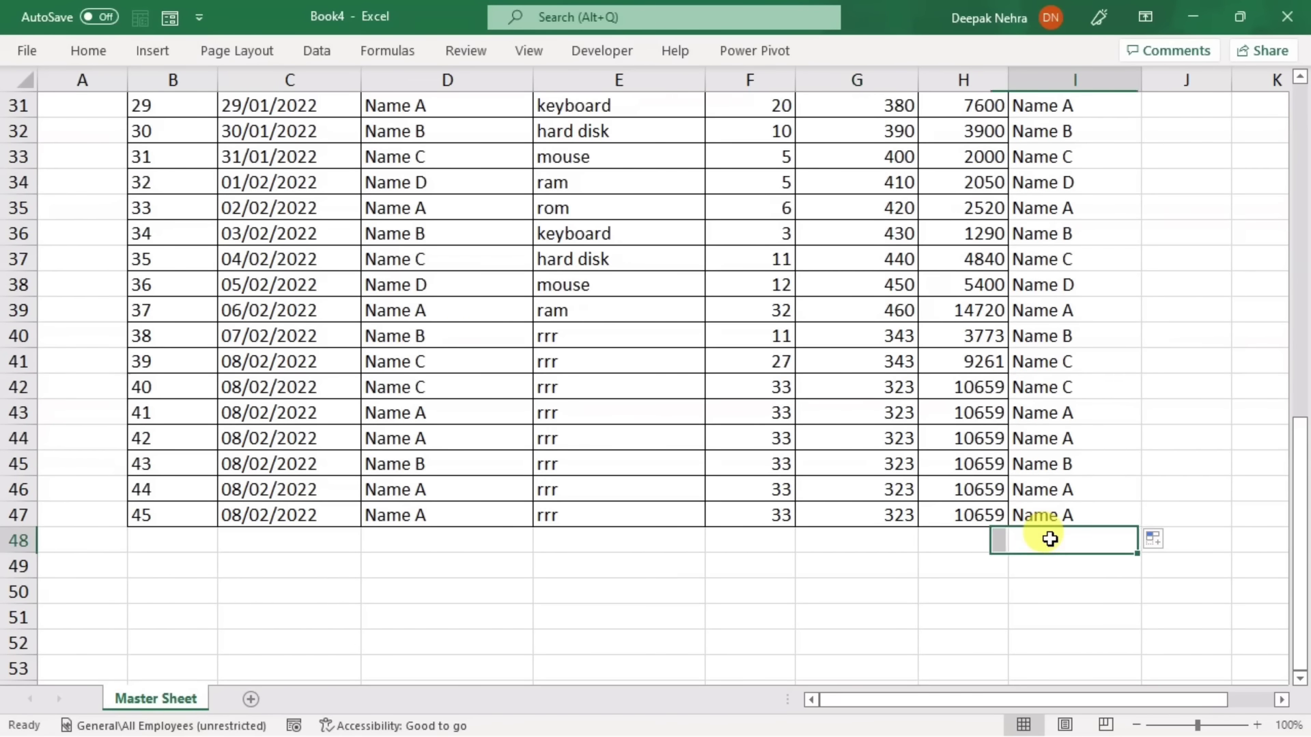
scroll(1049, 541, "up", 10)
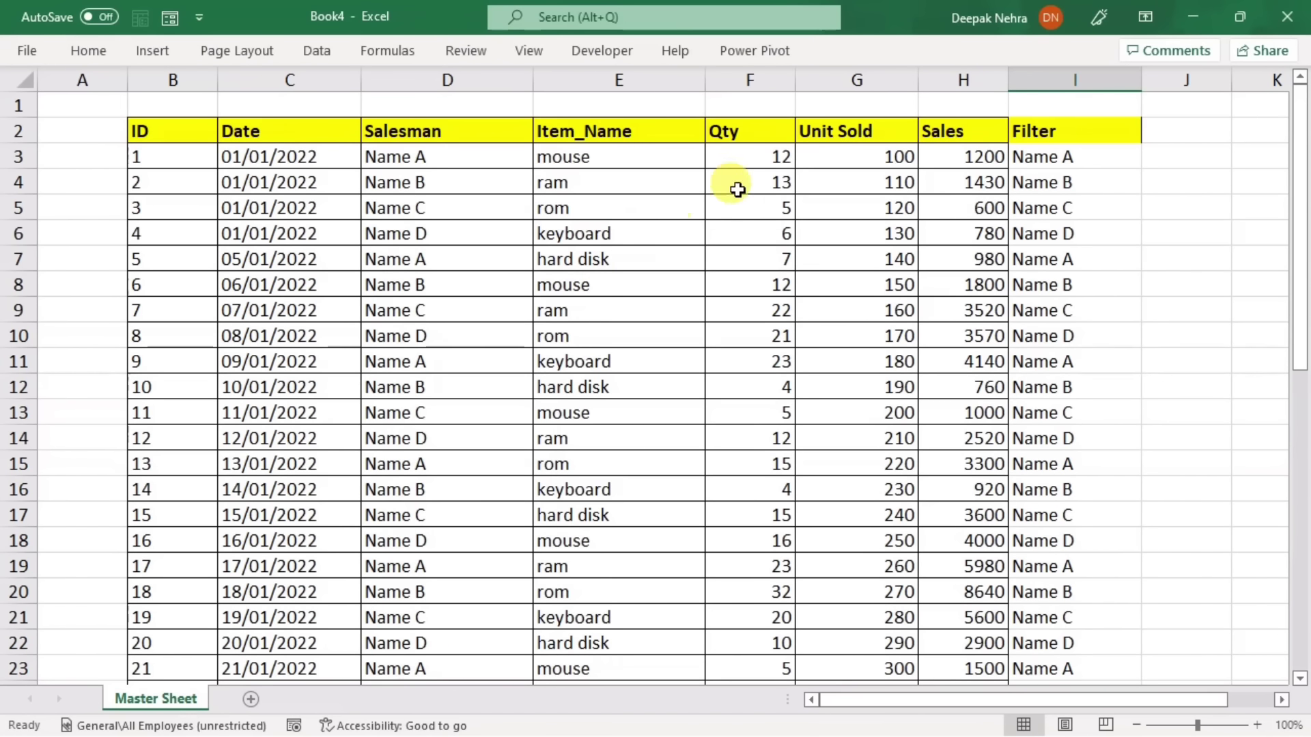
Step: Convert the whole sales data range on the Master Sheet, including the Filter column, into an Excel table
left_click(639, 160)
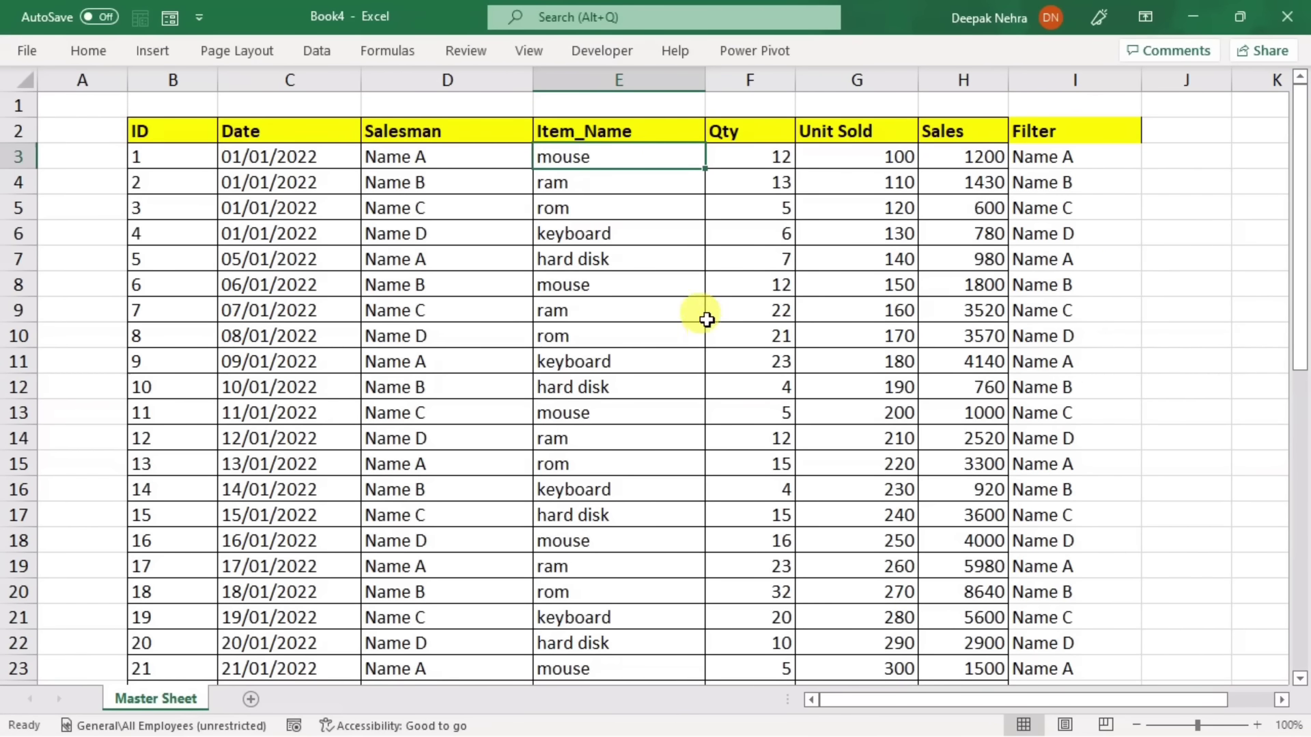
left_click(606, 328)
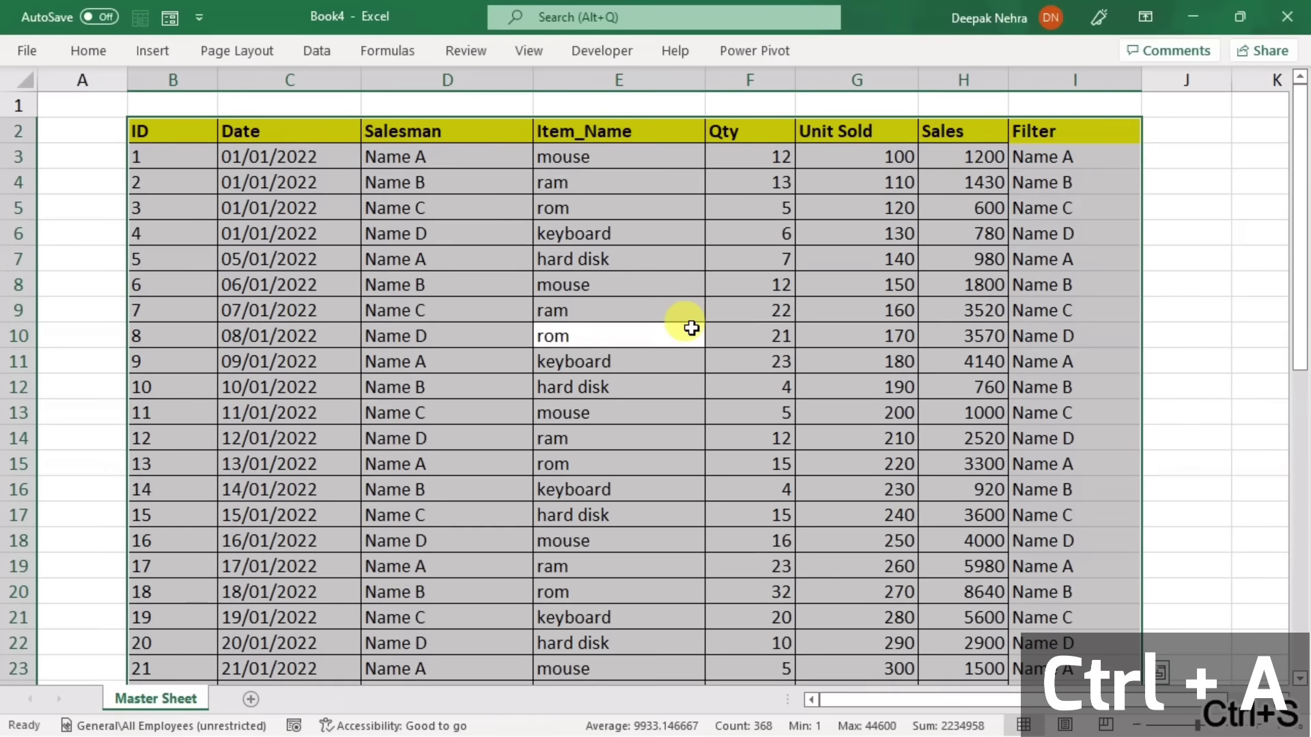
key("ctrl+a")
key("ctrl+t")
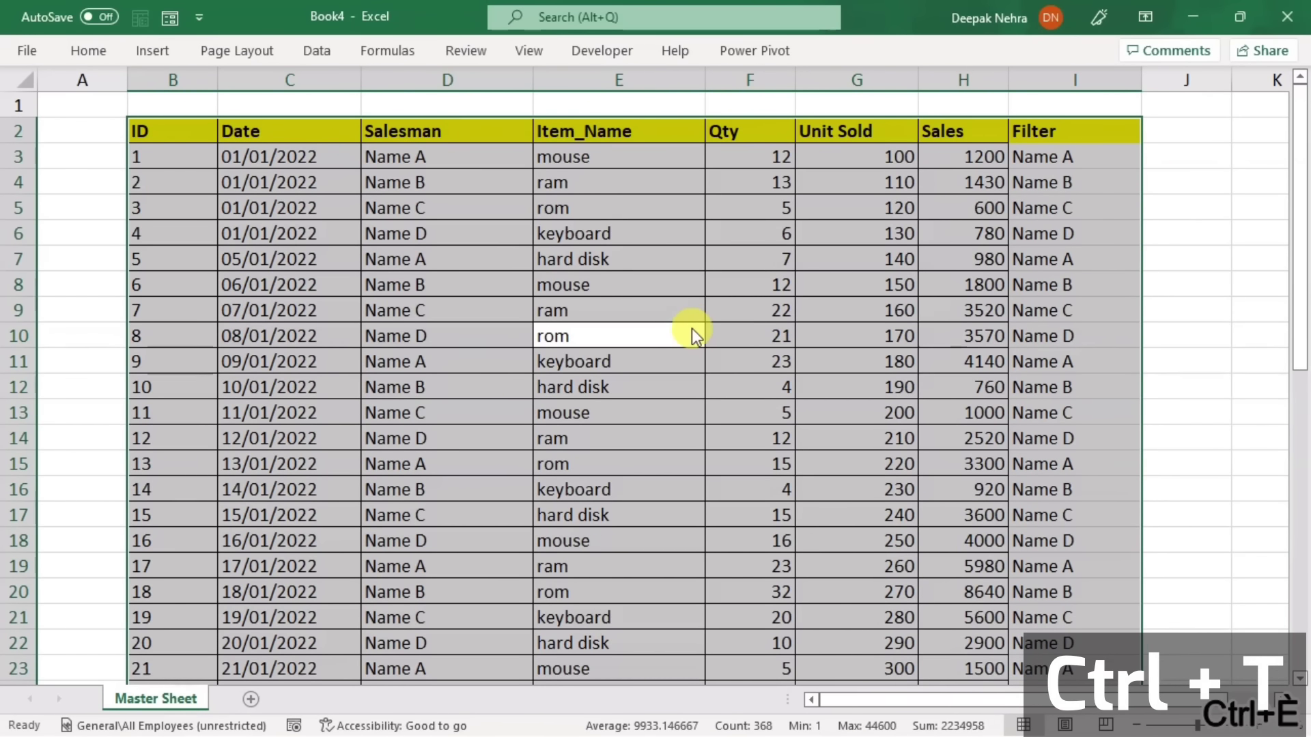
left_click(825, 397)
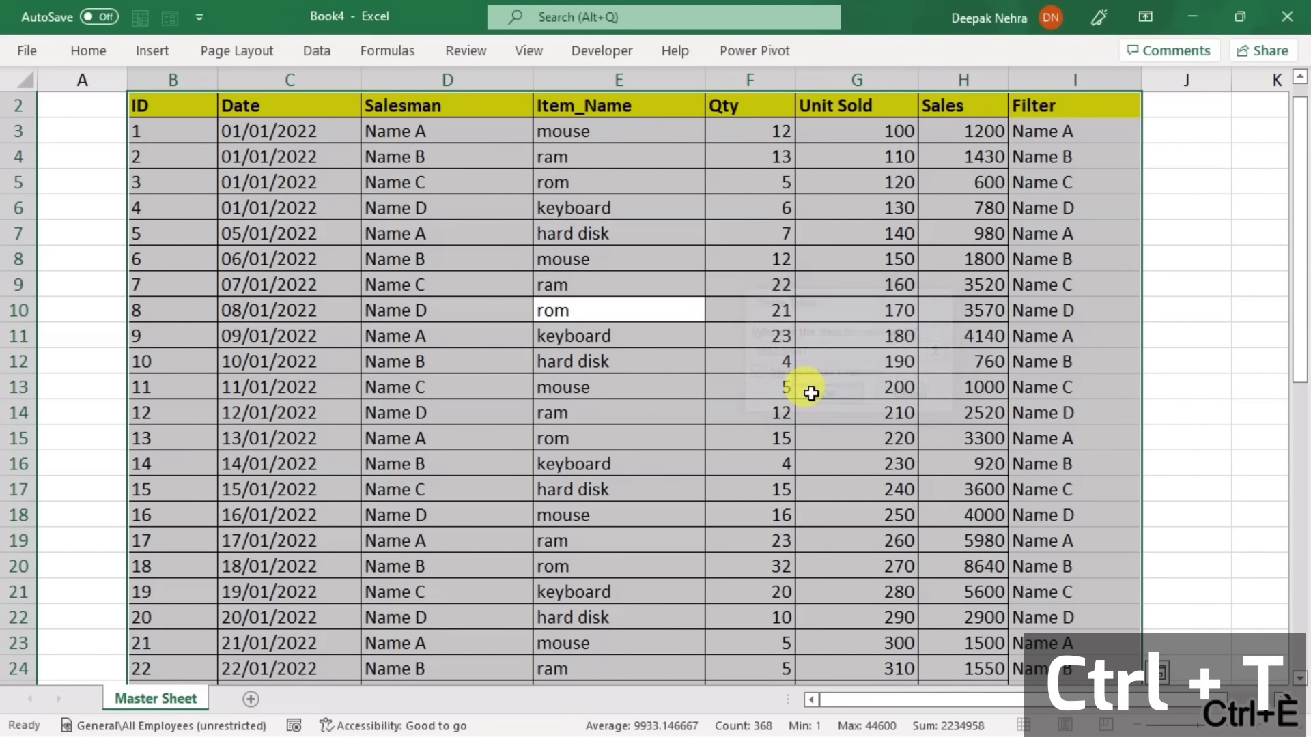
scroll(812, 407, "down", 7)
scroll(812, 407, "down", 3)
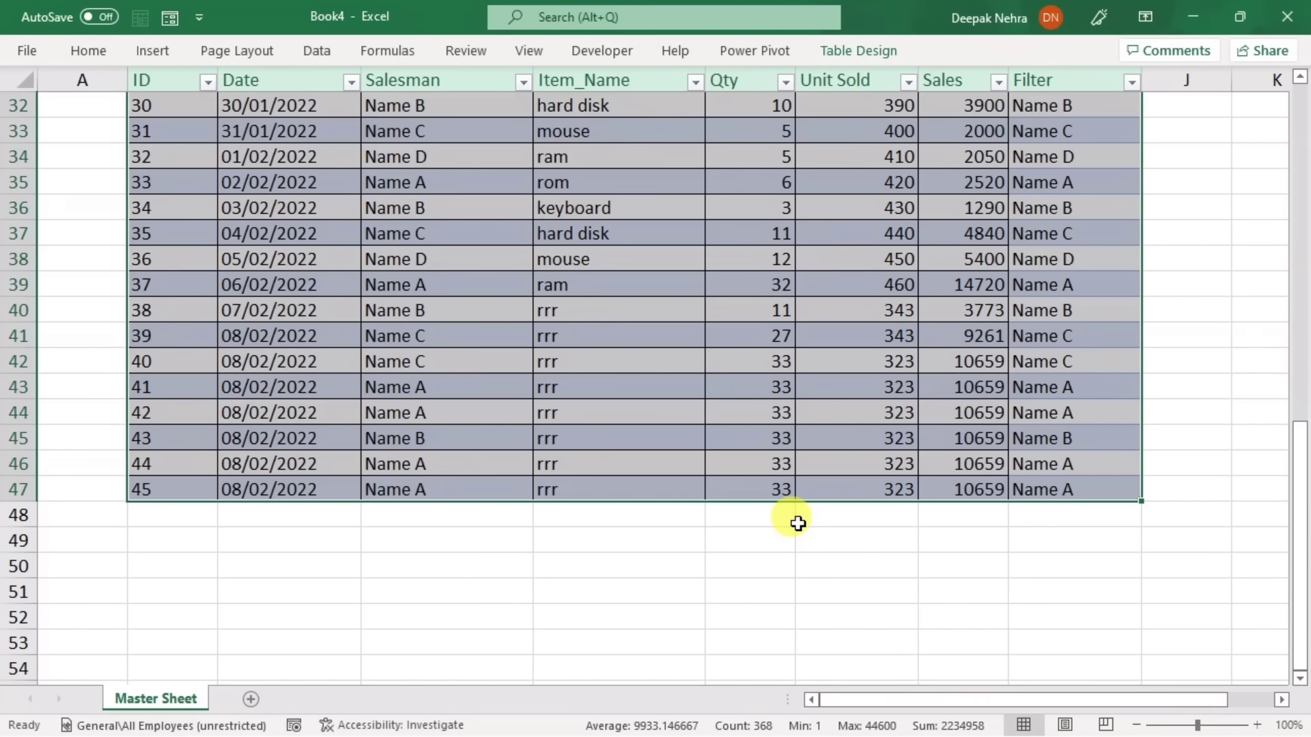
scroll(797, 523, "up", 4)
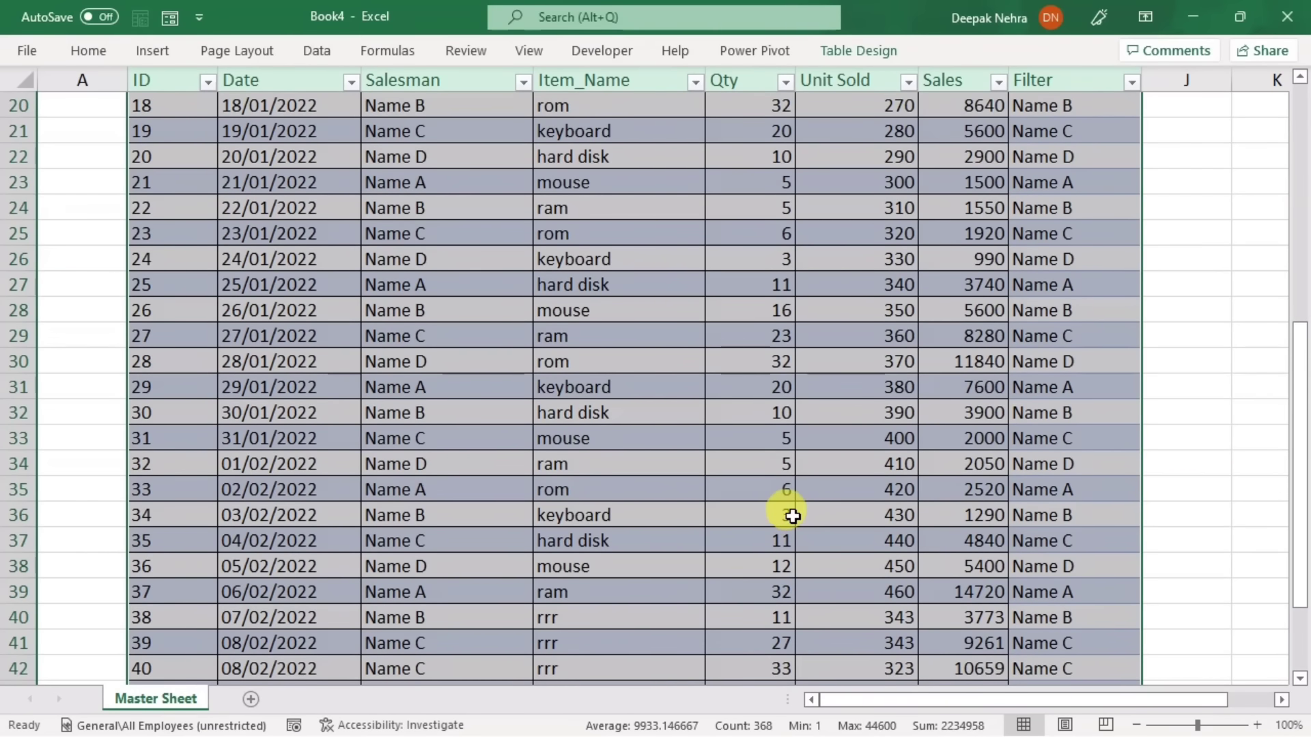
scroll(792, 516, "up", 4)
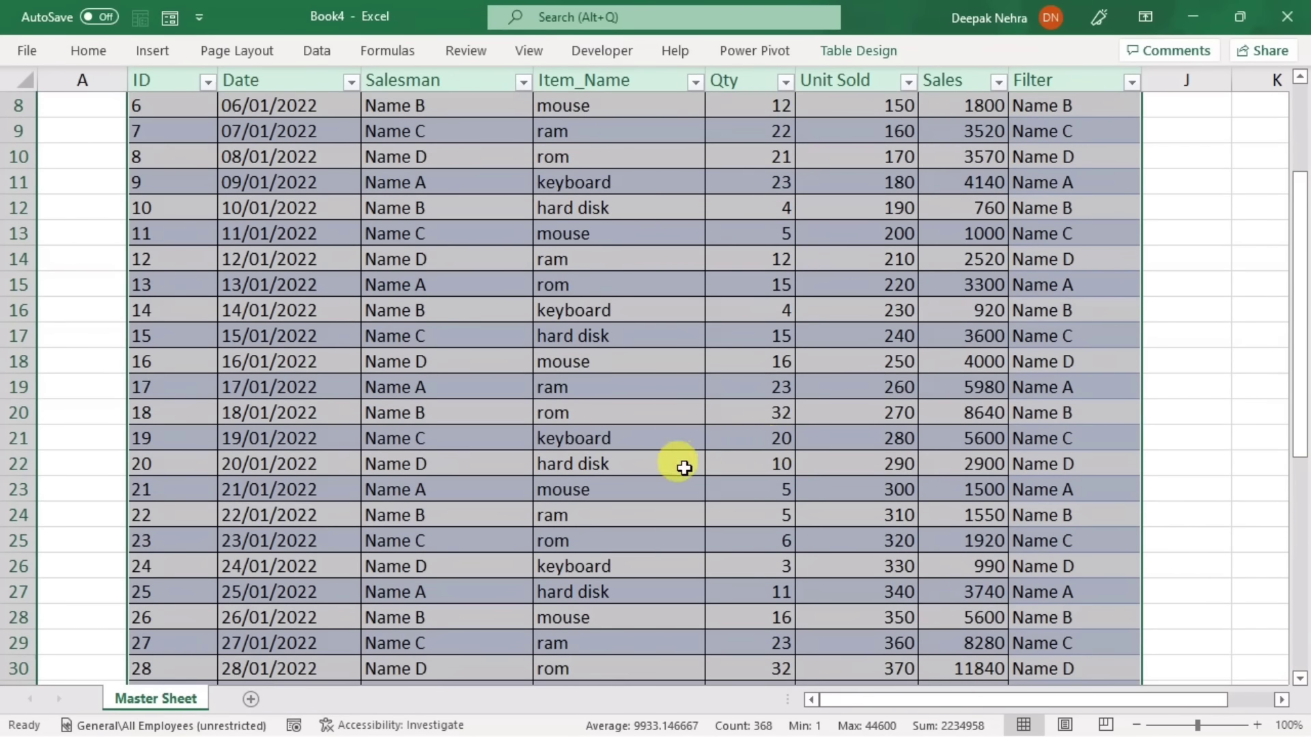
scroll(684, 467, "up", 3)
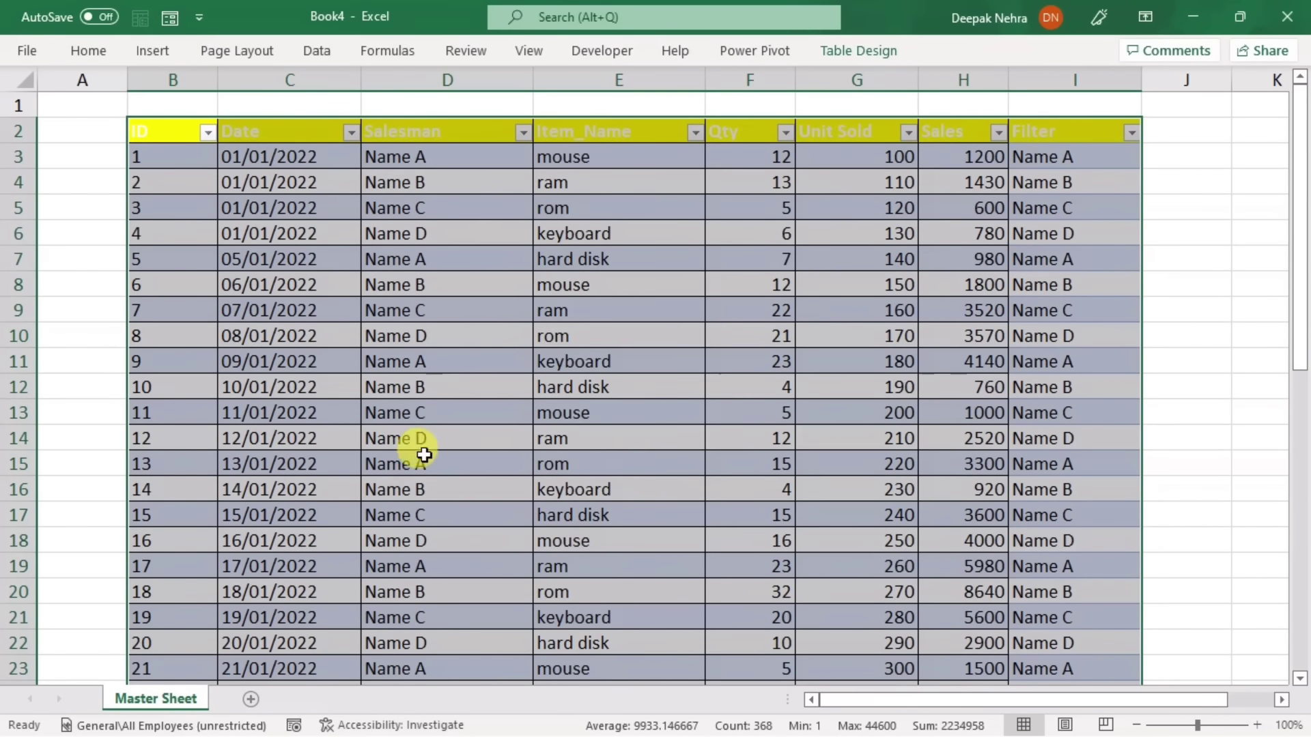
Step: Create a PivotTable from Table1 on a new worksheet
left_click(149, 53)
left_click(39, 123)
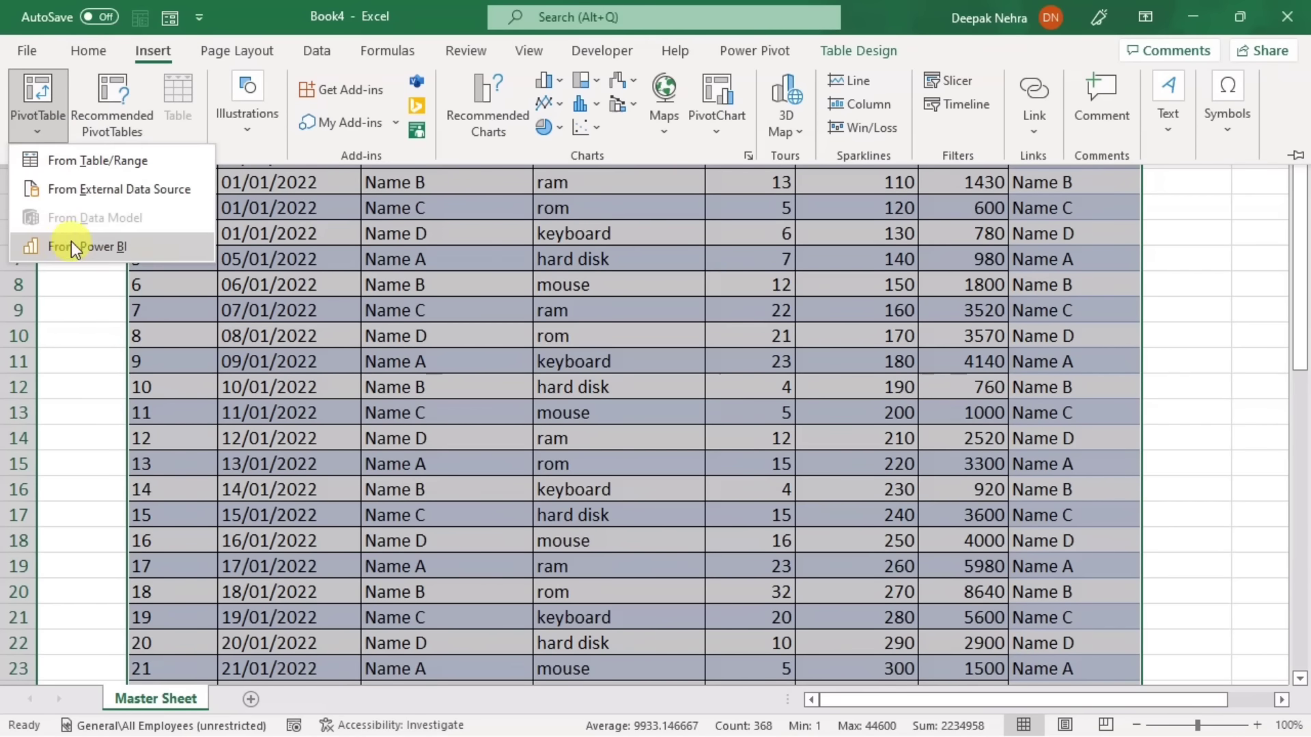
left_click(91, 162)
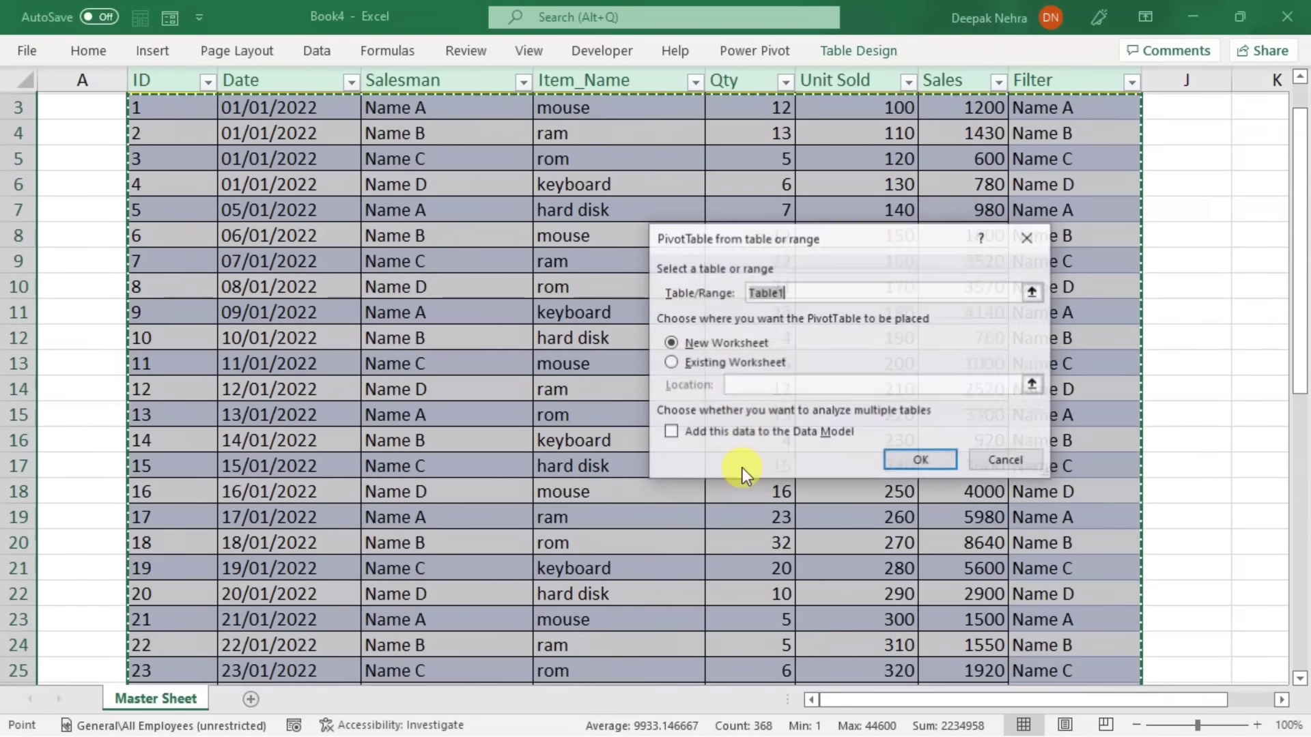
left_click(907, 460)
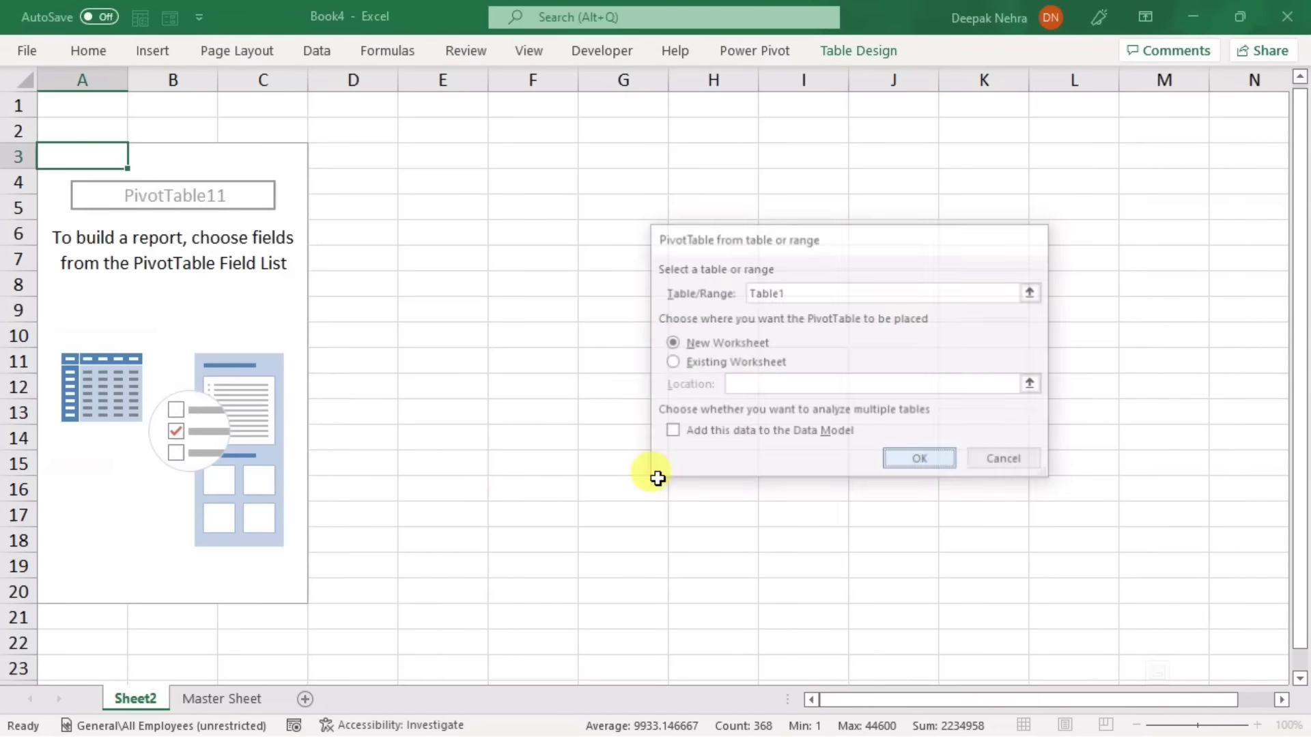
Step: Enable the classic PivotTable layout in the display options of the new PivotTable
left_click(167, 307)
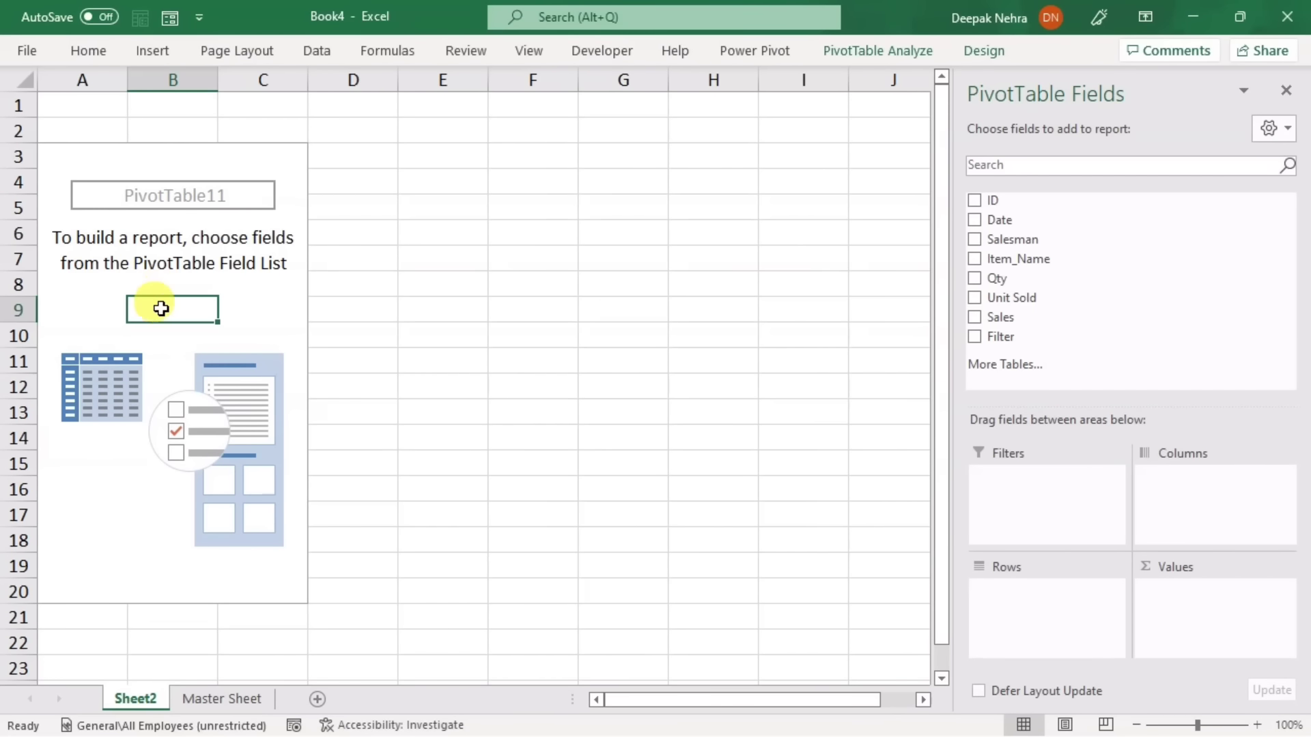
right_click(161, 310)
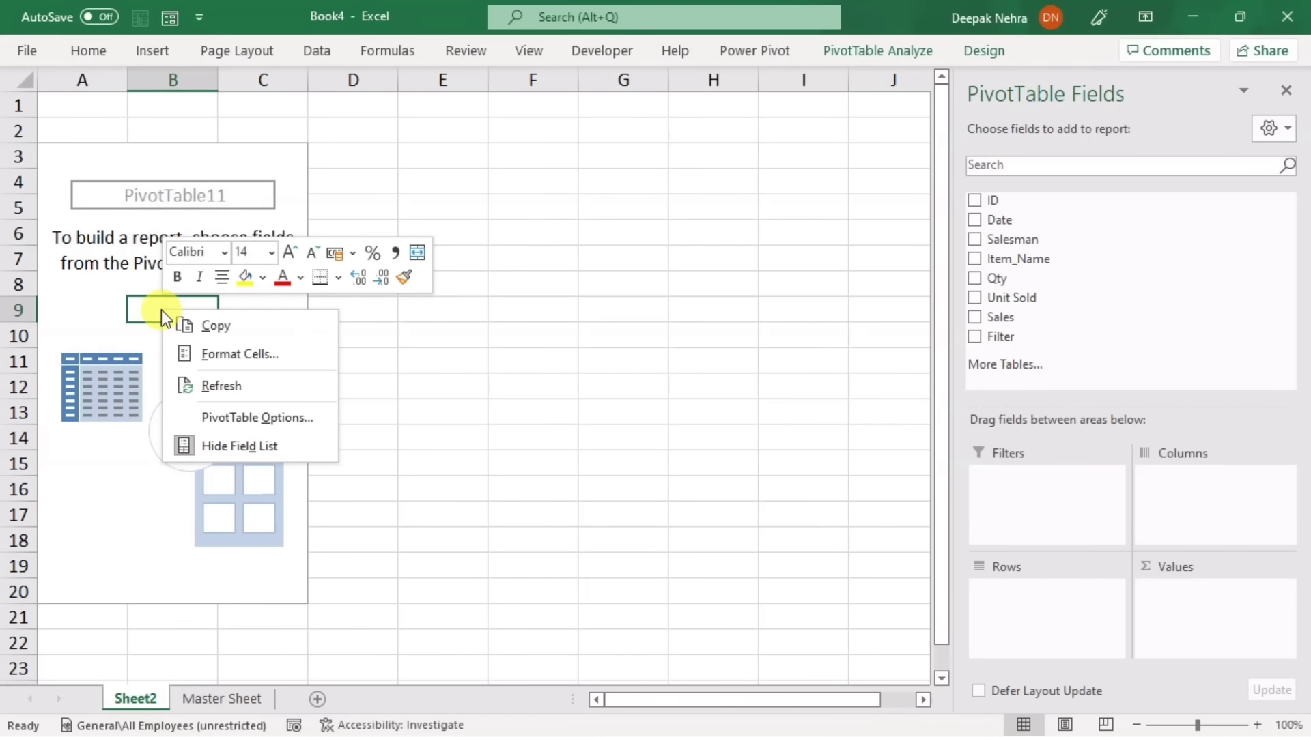
left_click(277, 426)
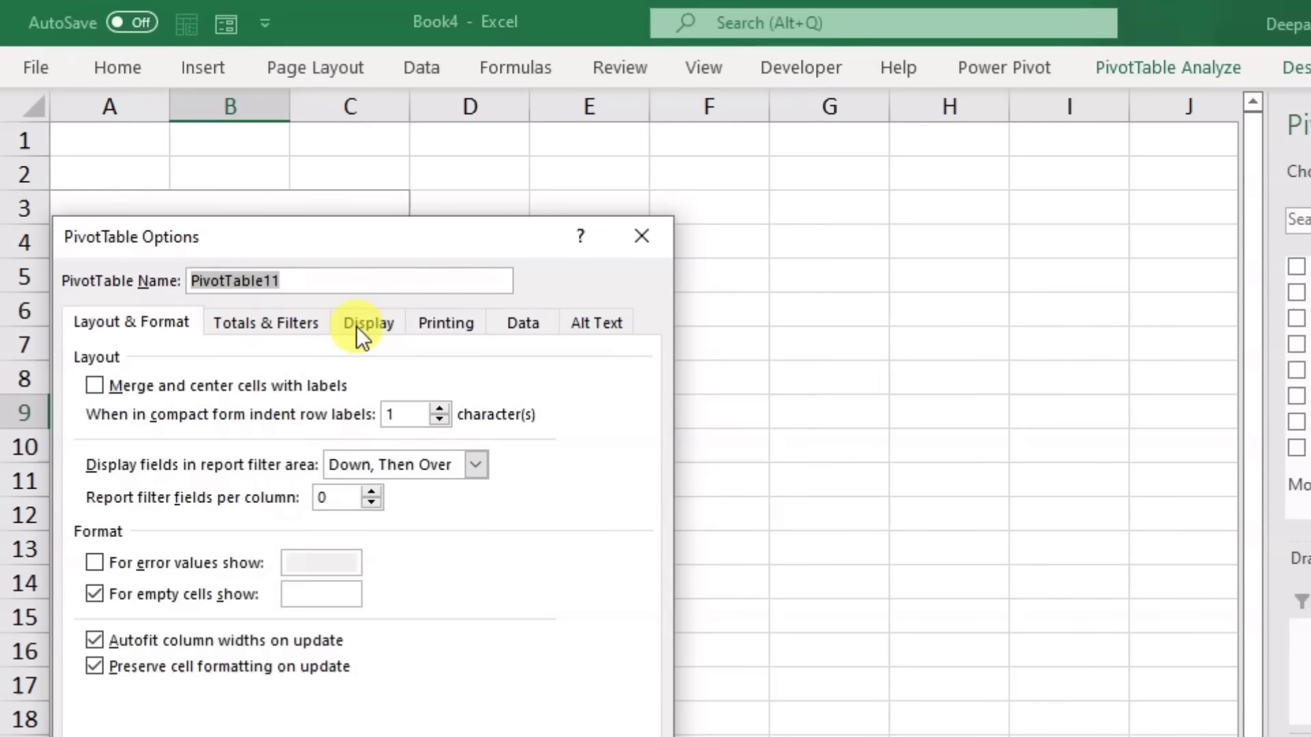
left_click(276, 243)
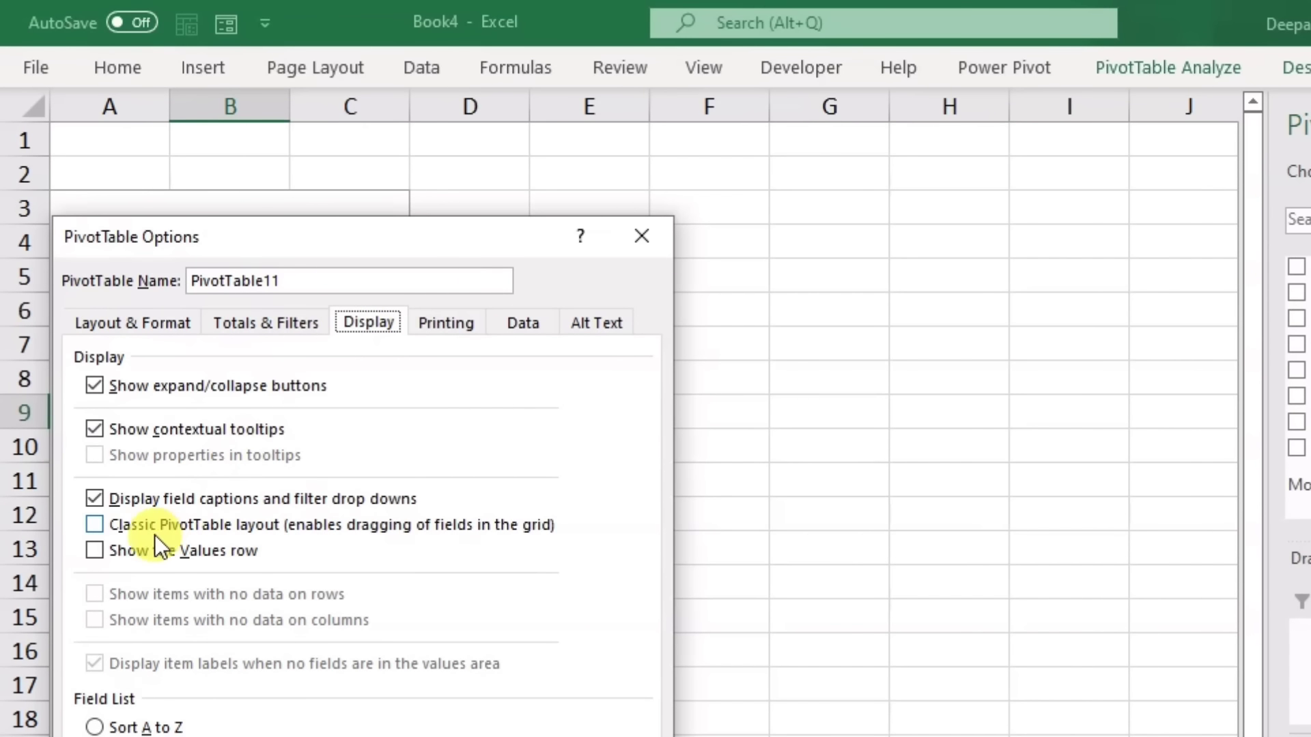
left_click(95, 525)
key("Return")
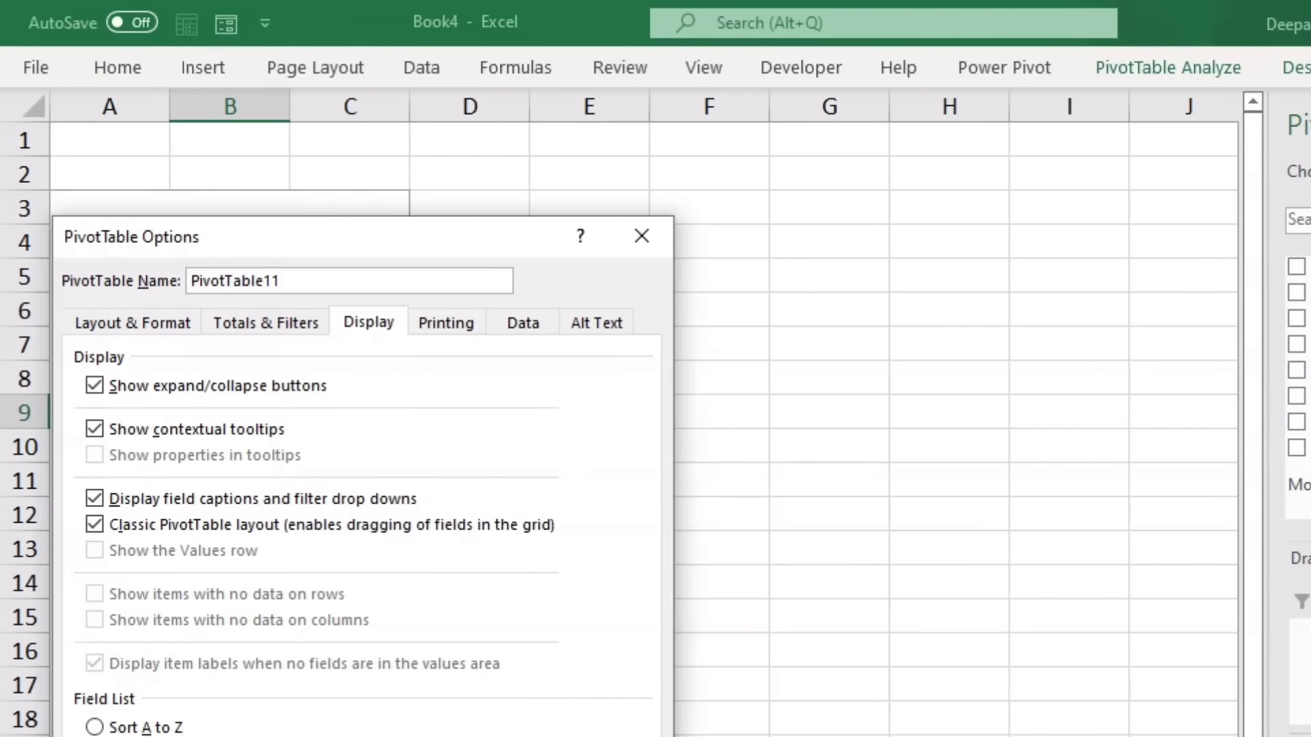
left_click(233, 346)
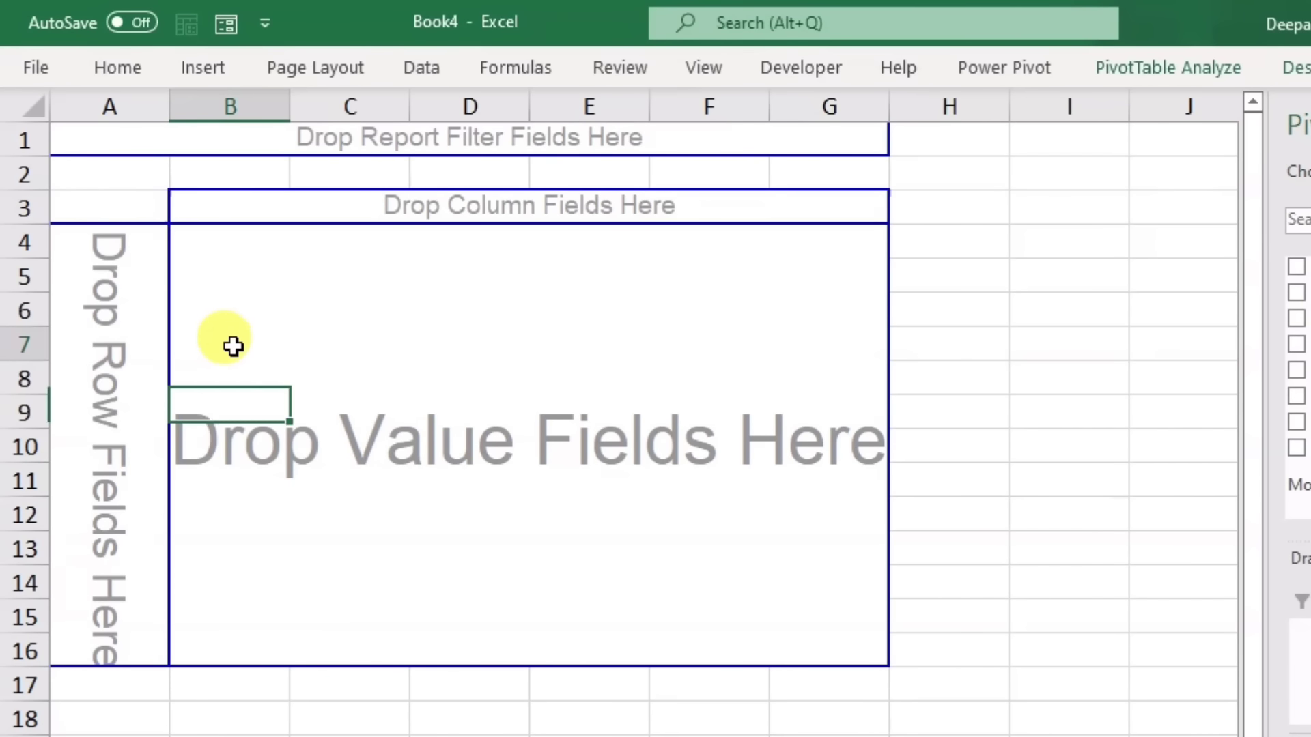
Step: Set the PivotTable to Do Not Show Subtotals
left_click(355, 480)
left_click(1297, 67)
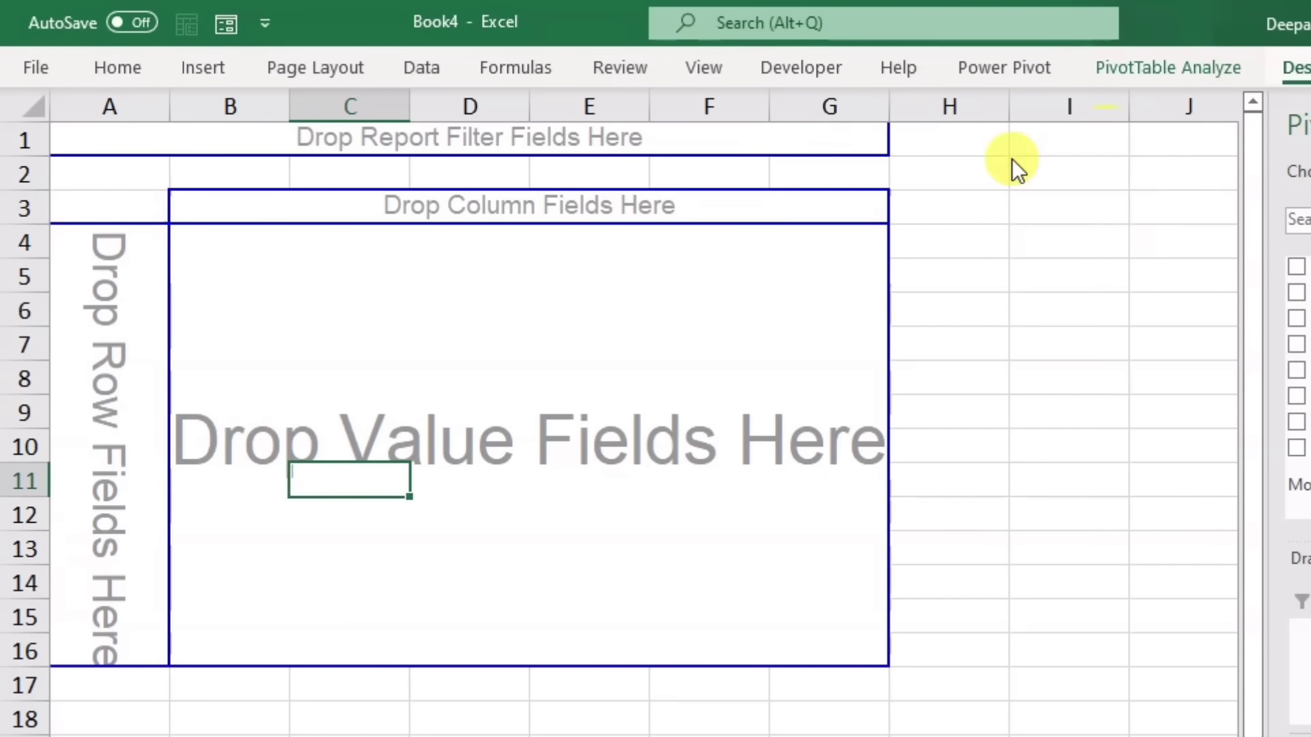
left_click(49, 176)
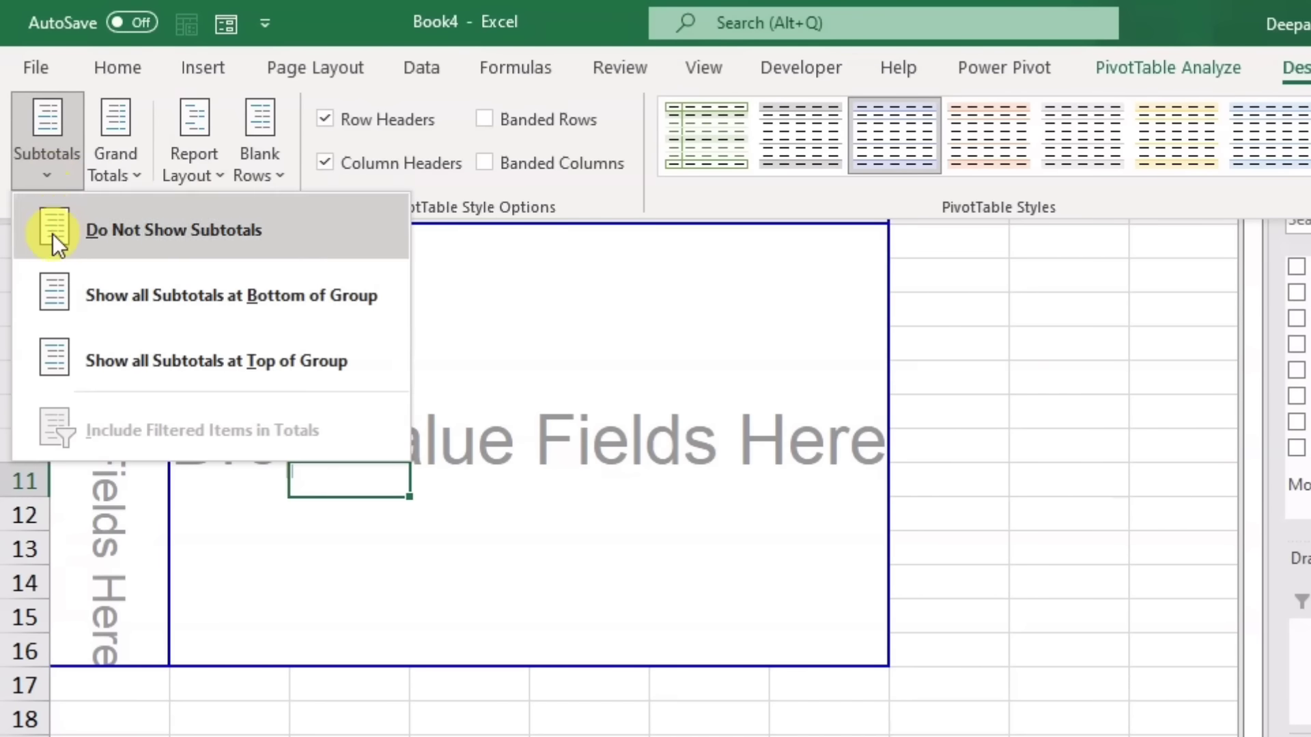
left_click(229, 233)
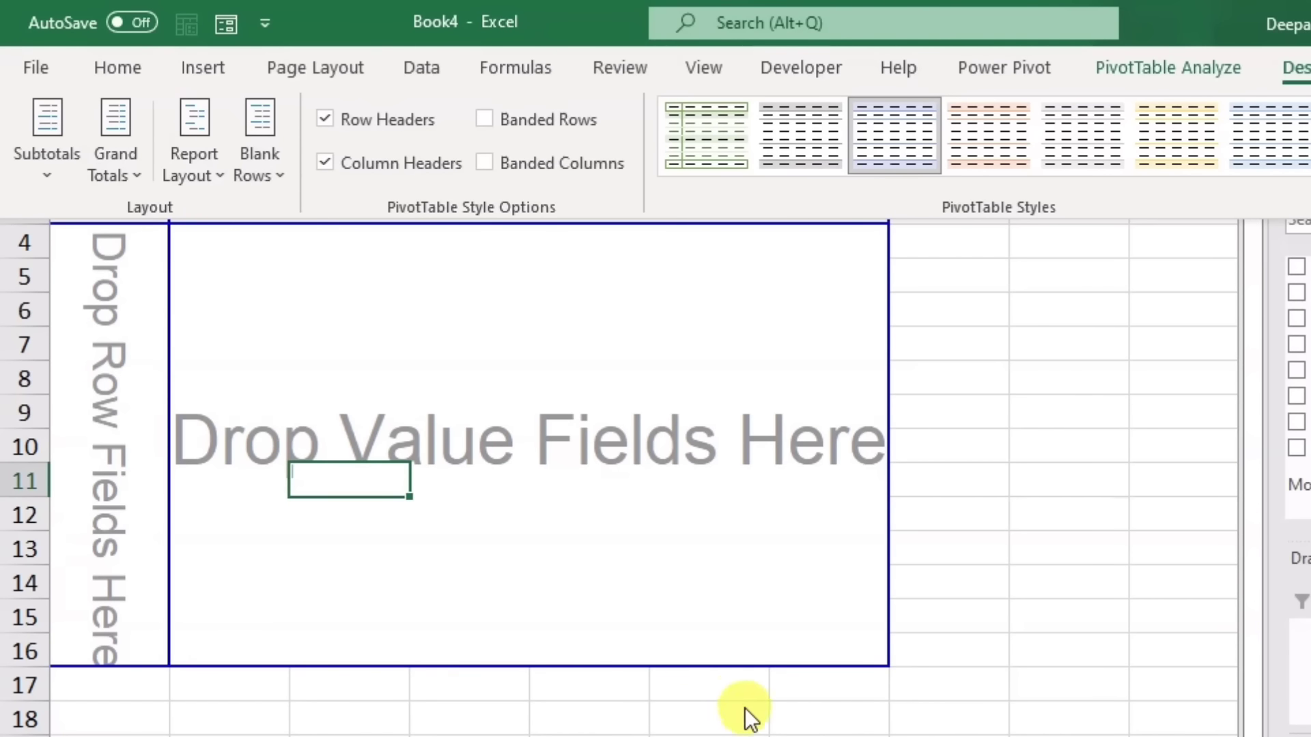
Step: Turn grand totals off for both rows and columns of the PivotTable
left_click(122, 175)
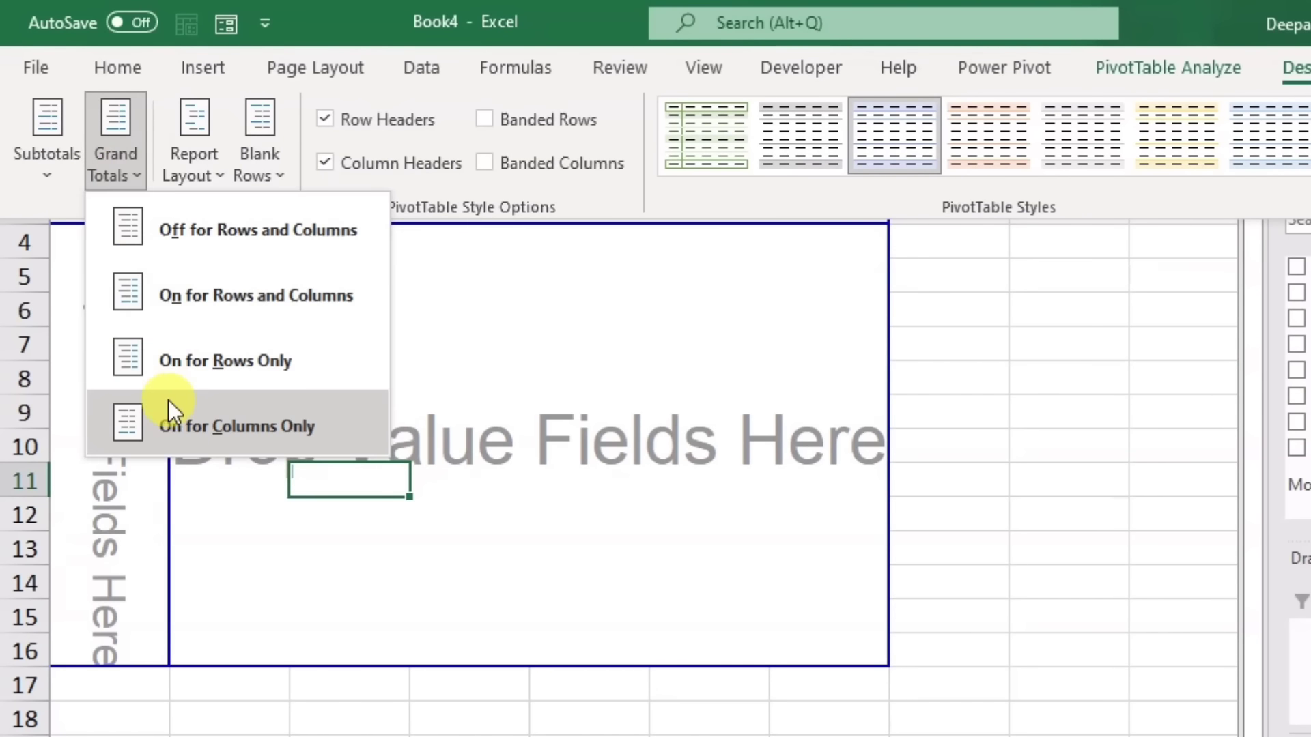
left_click(212, 227)
left_click(819, 537)
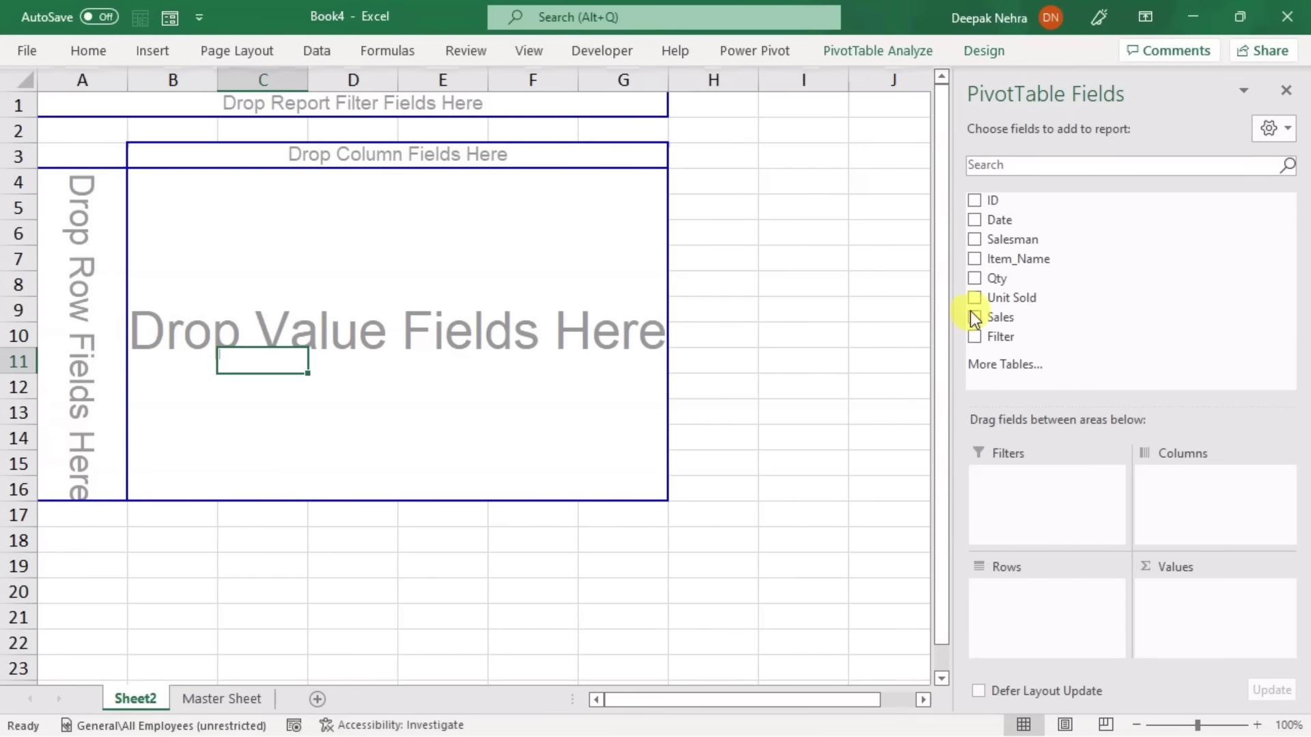
Step: Add ID, Date, Salesman and Item_Name to the PivotTable as row fields, moving ID from the values to the rows
left_click(974, 202)
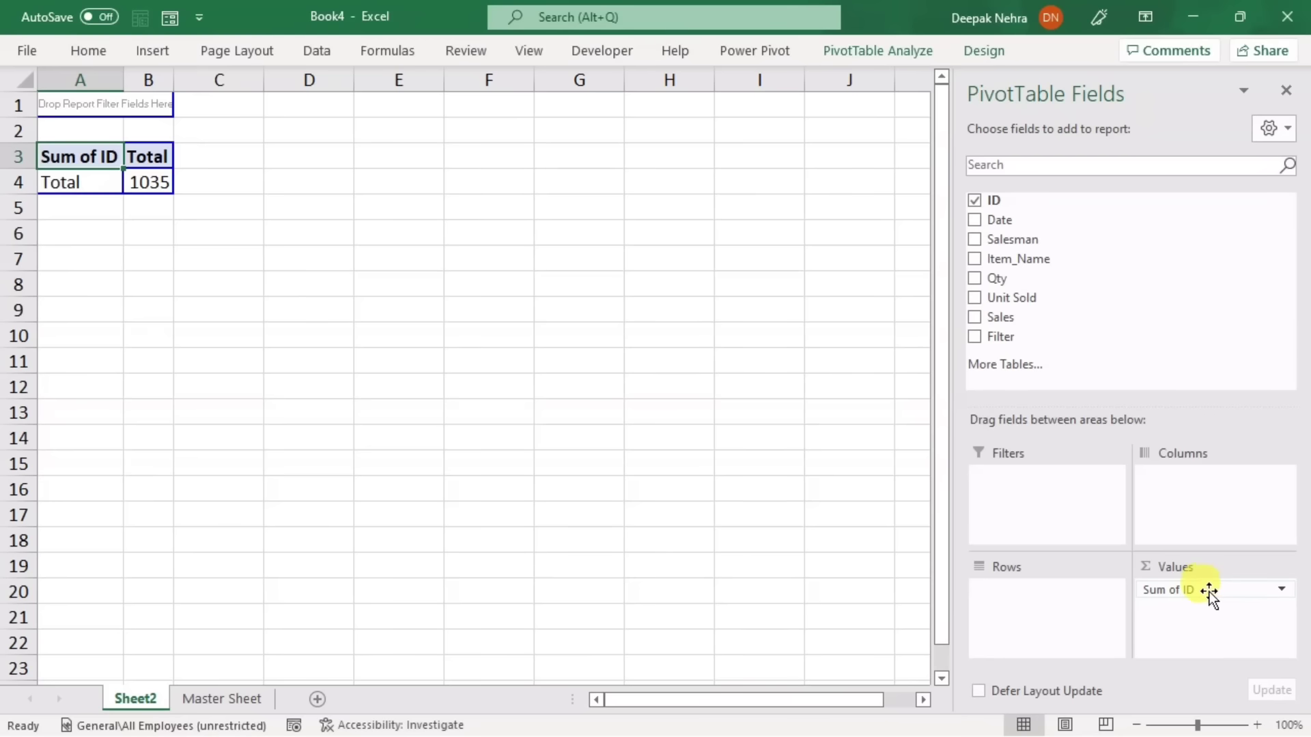
left_click_drag(1209, 592, 1048, 613)
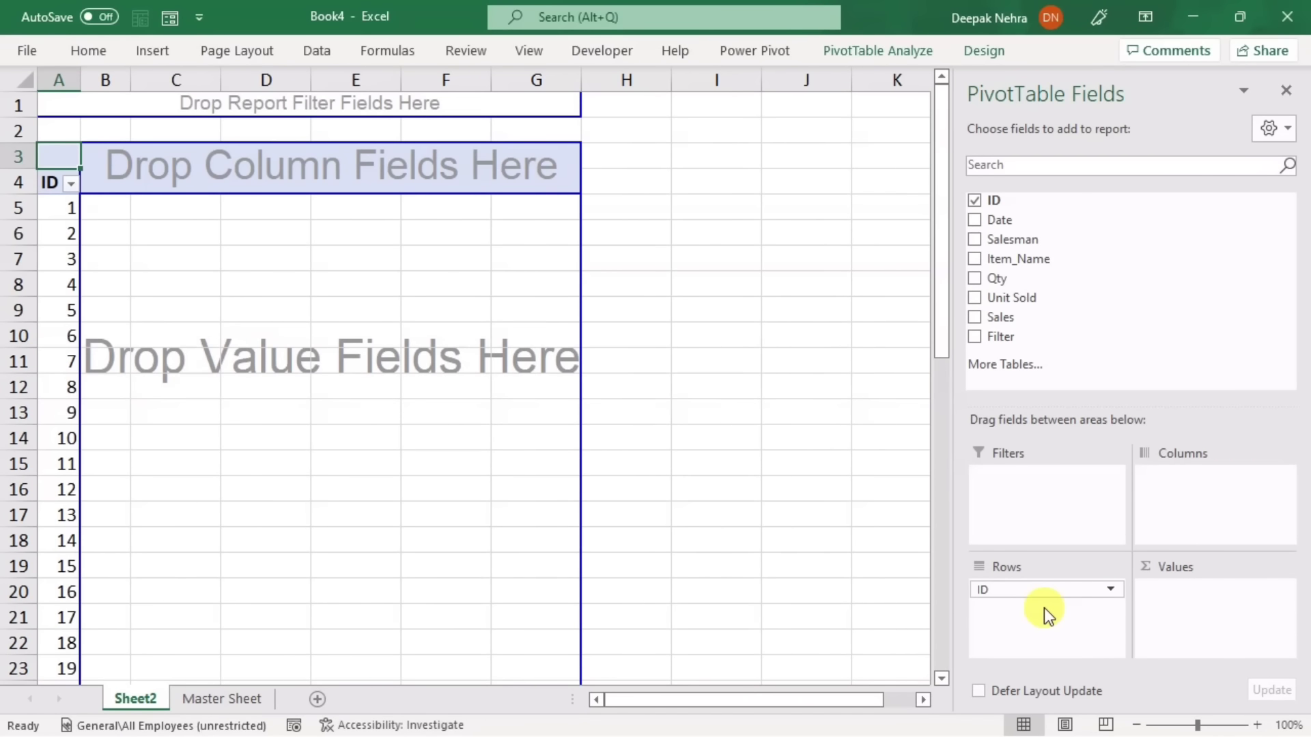
left_click(974, 220)
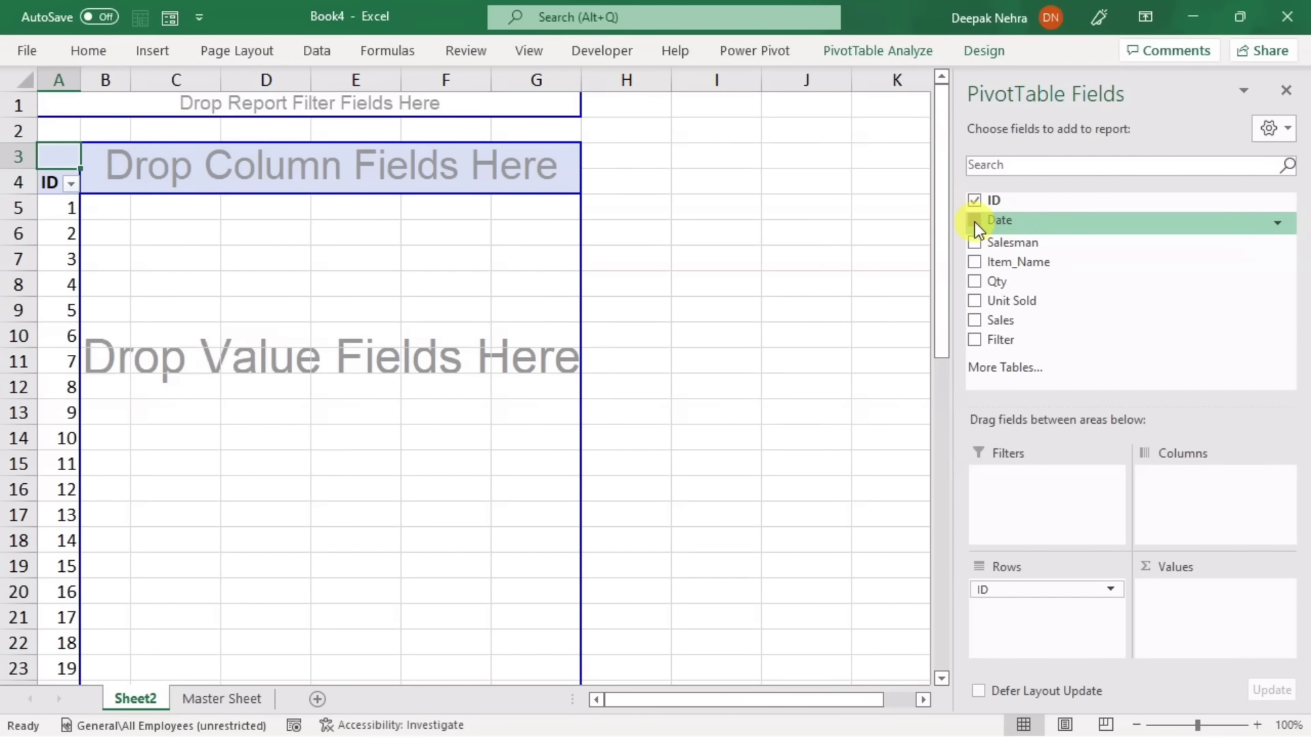
left_click(974, 239)
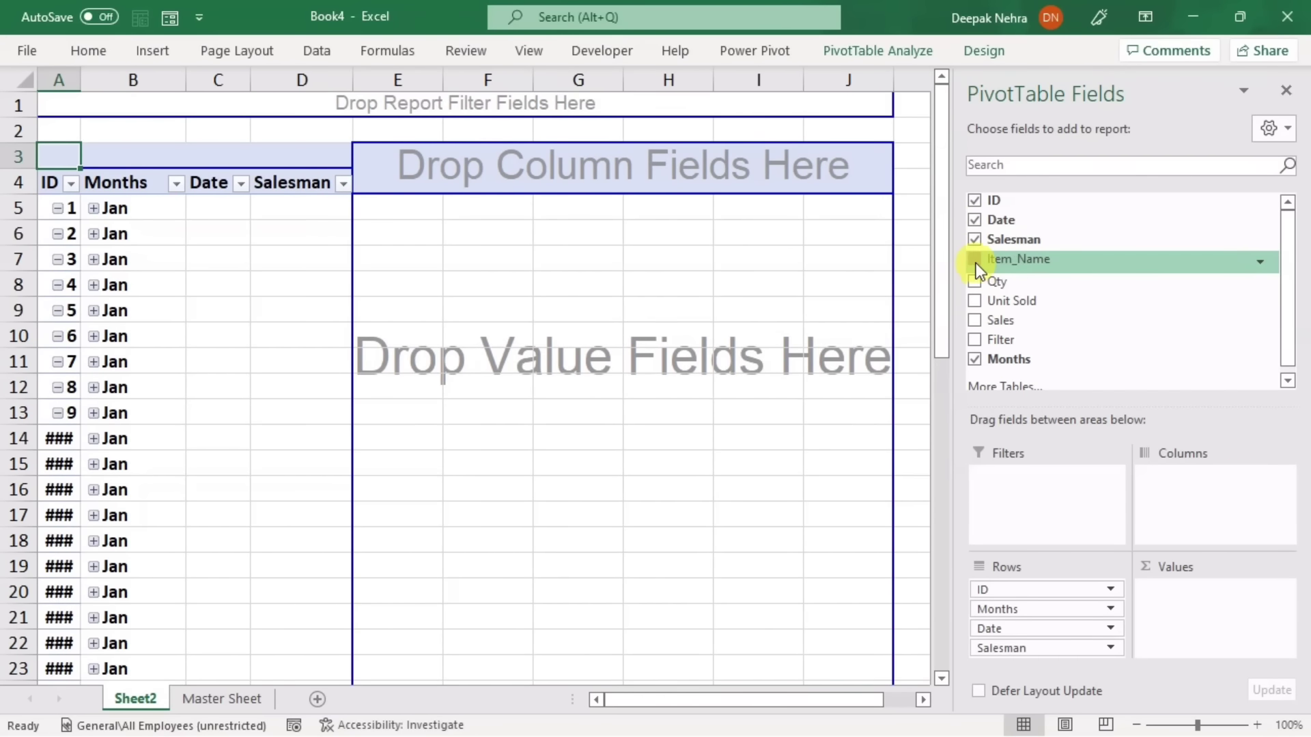
left_click(976, 261)
Step: Add Qty, Unit Sold and Sales to the PivotTable as summed values and close the field list
left_click(973, 279)
left_click(972, 300)
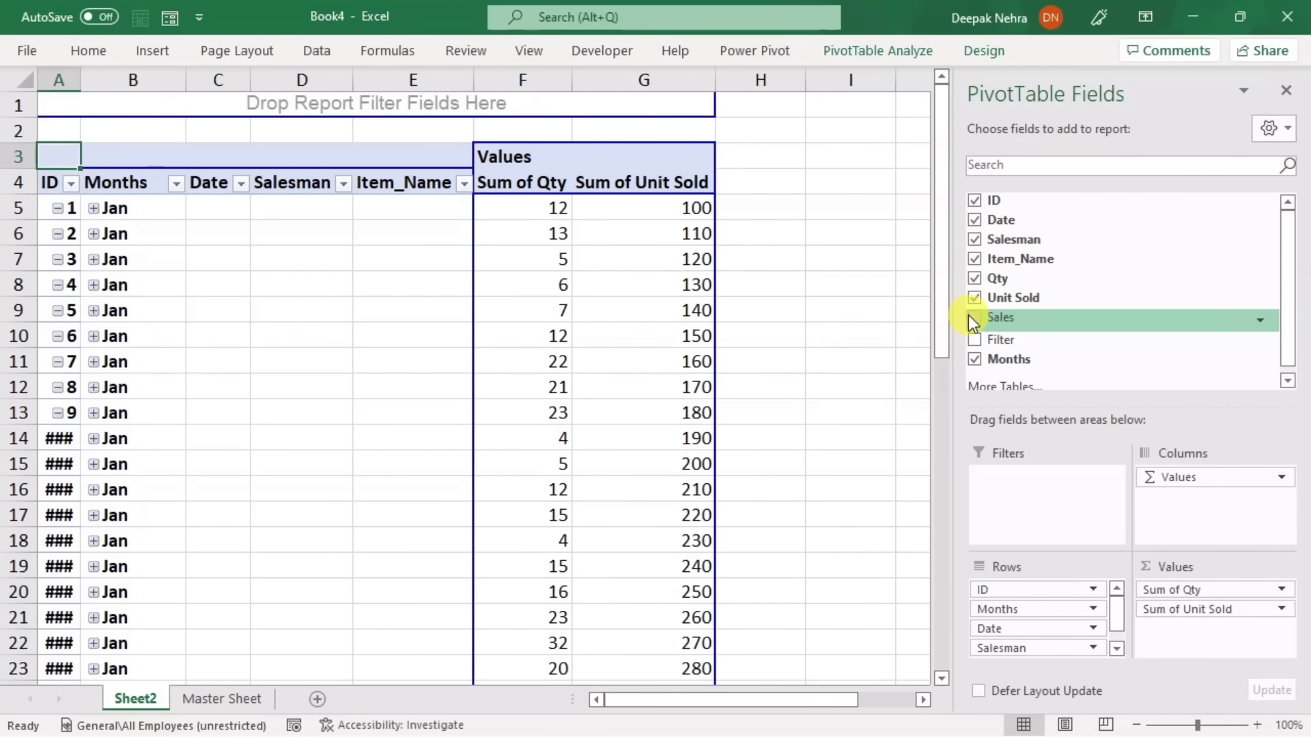
left_click(973, 319)
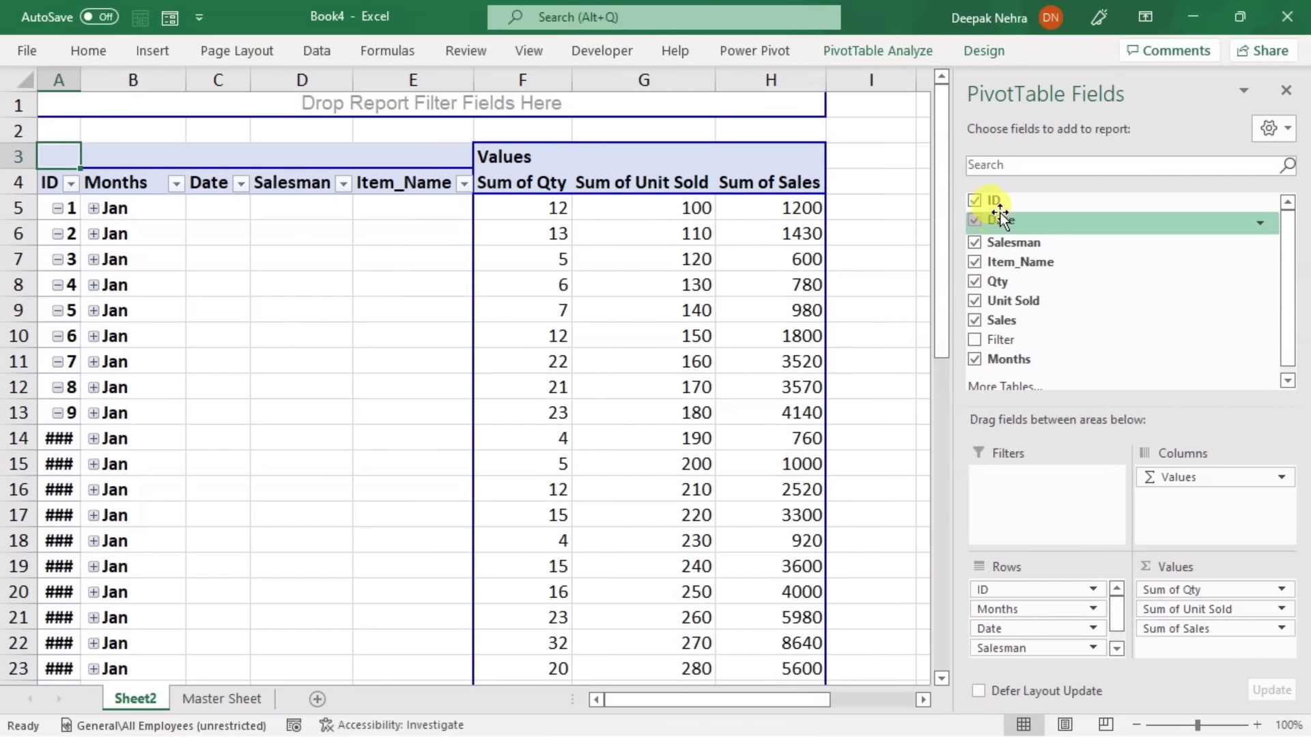
left_click(1284, 91)
left_click(1052, 303)
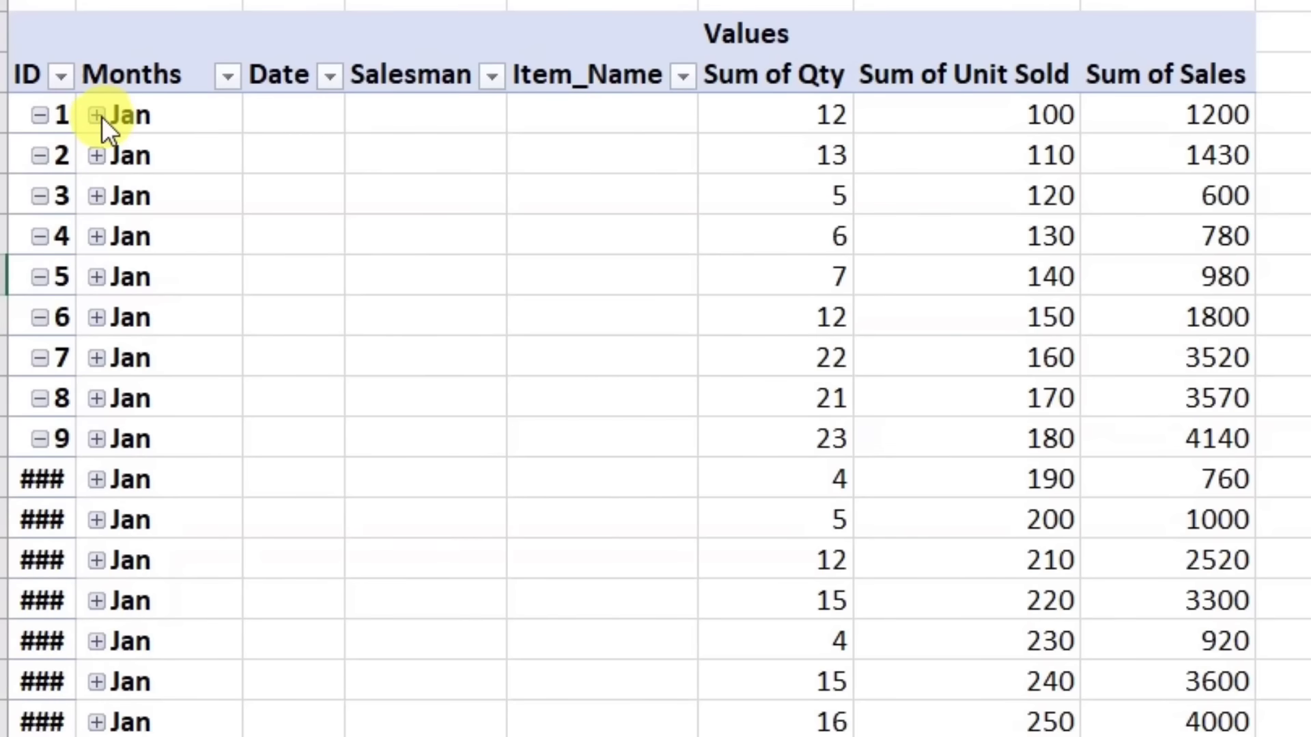
Step: Expand the Months groups in the PivotTable and widen the Date and Salesman columns
left_click(94, 209)
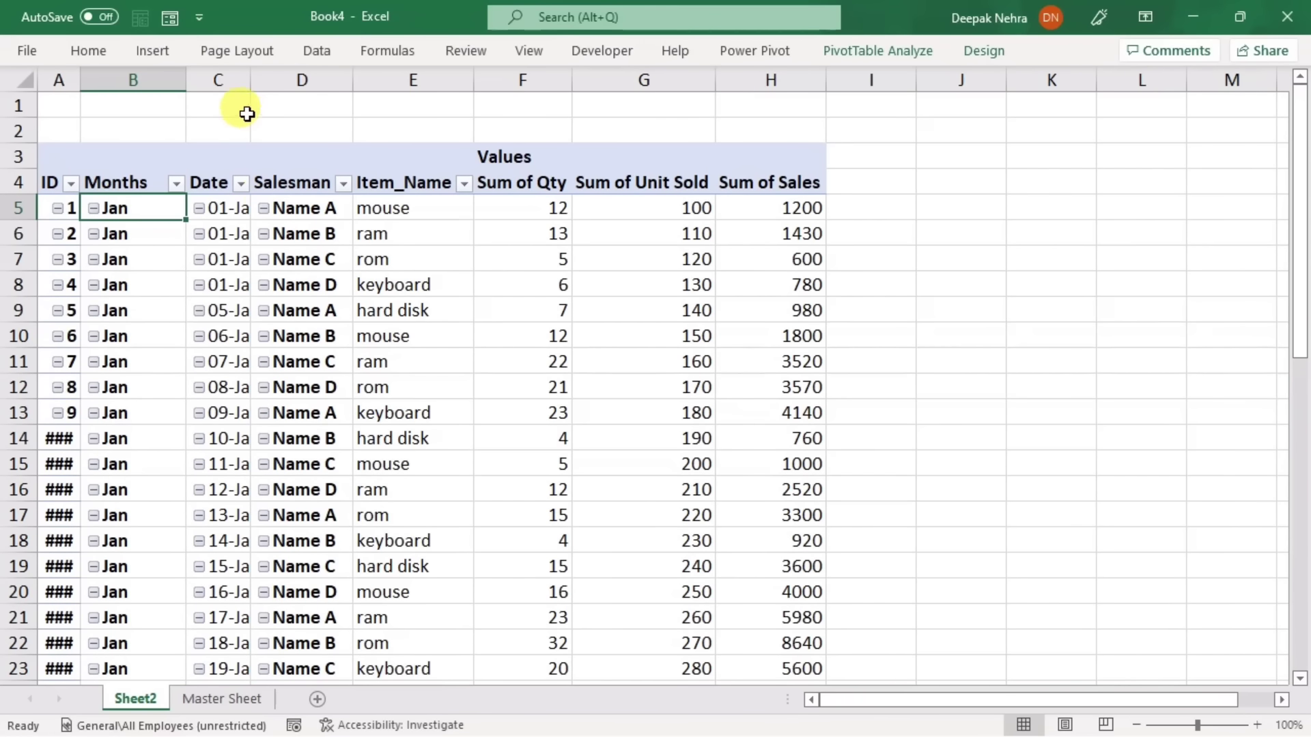
left_click_drag(246, 91, 295, 82)
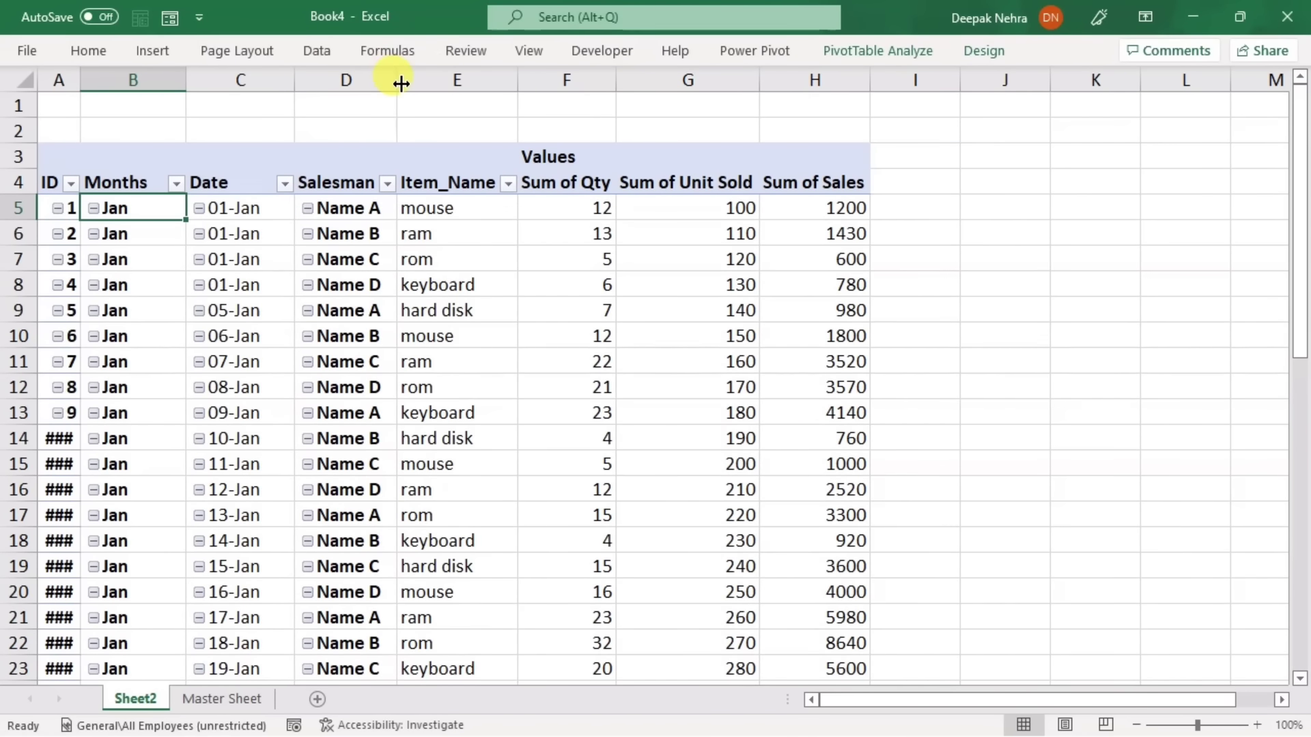
left_click_drag(394, 83, 430, 83)
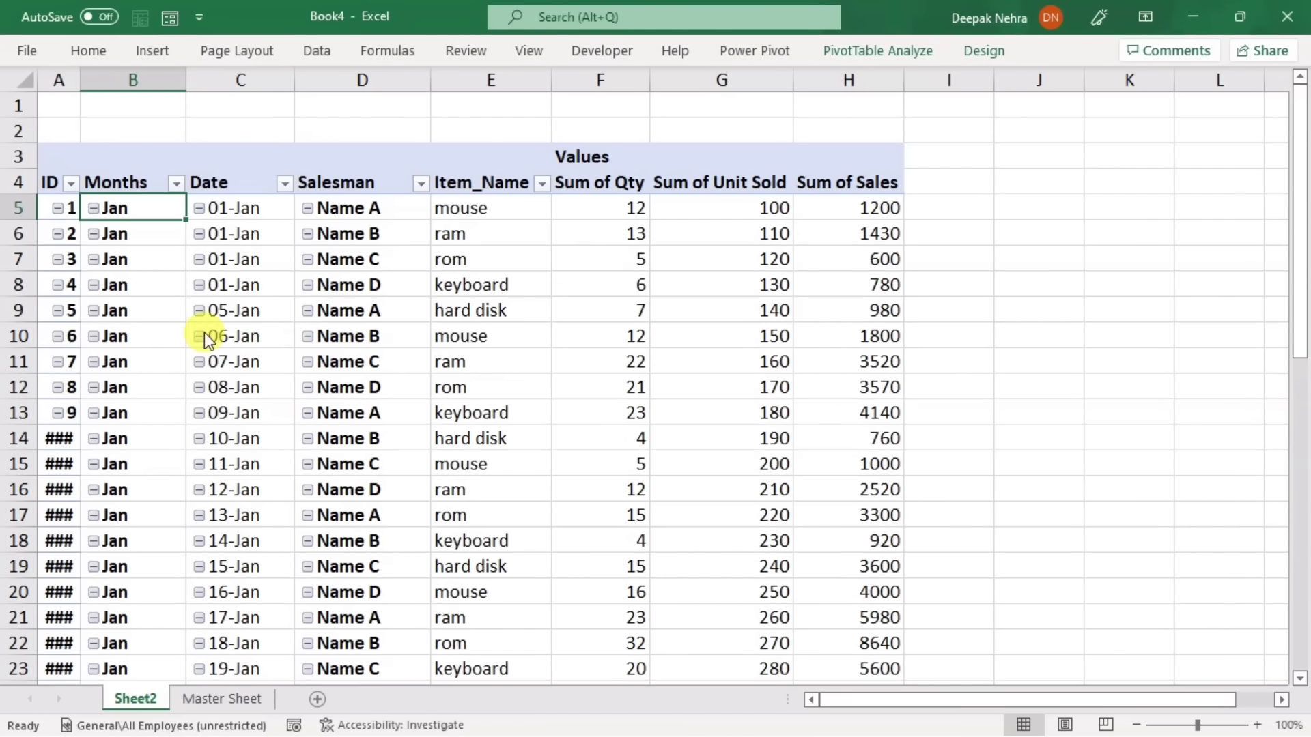
Step: Remove the Months field from the PivotTable and widen the ID column until its numbers fit
right_click(124, 213)
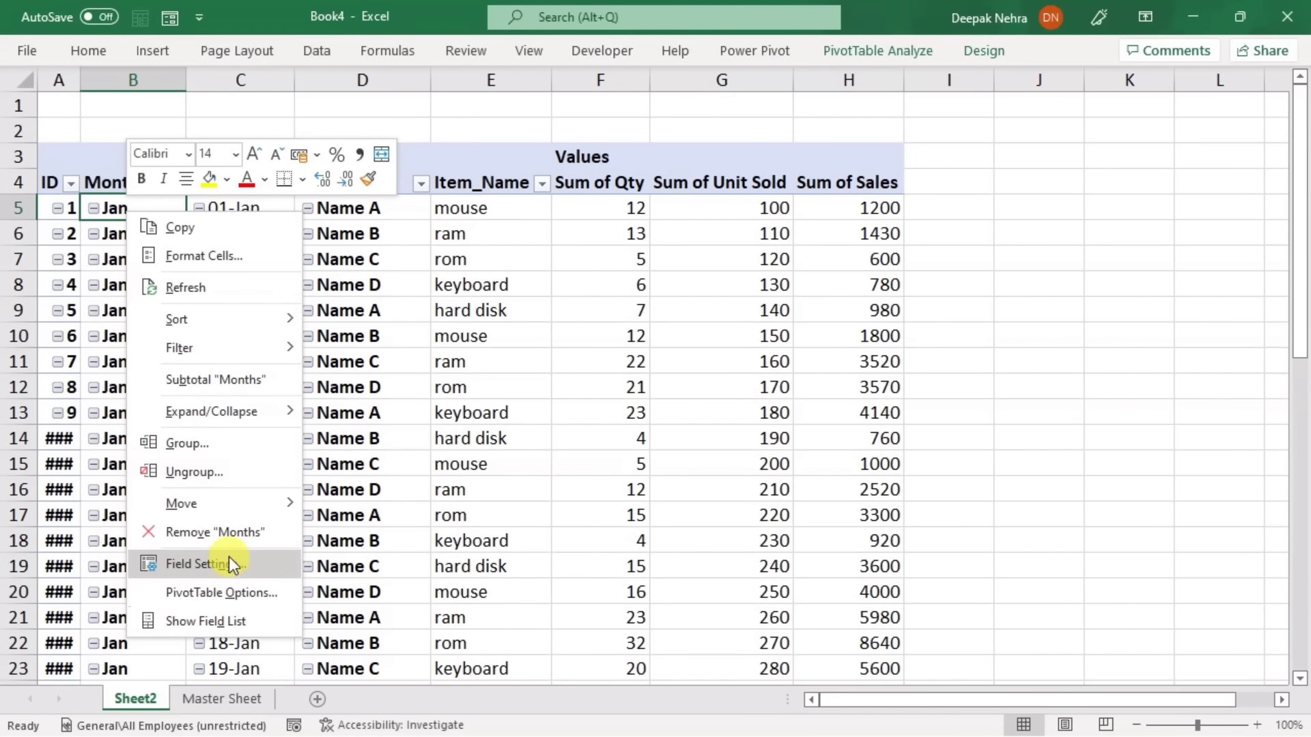
left_click(199, 531)
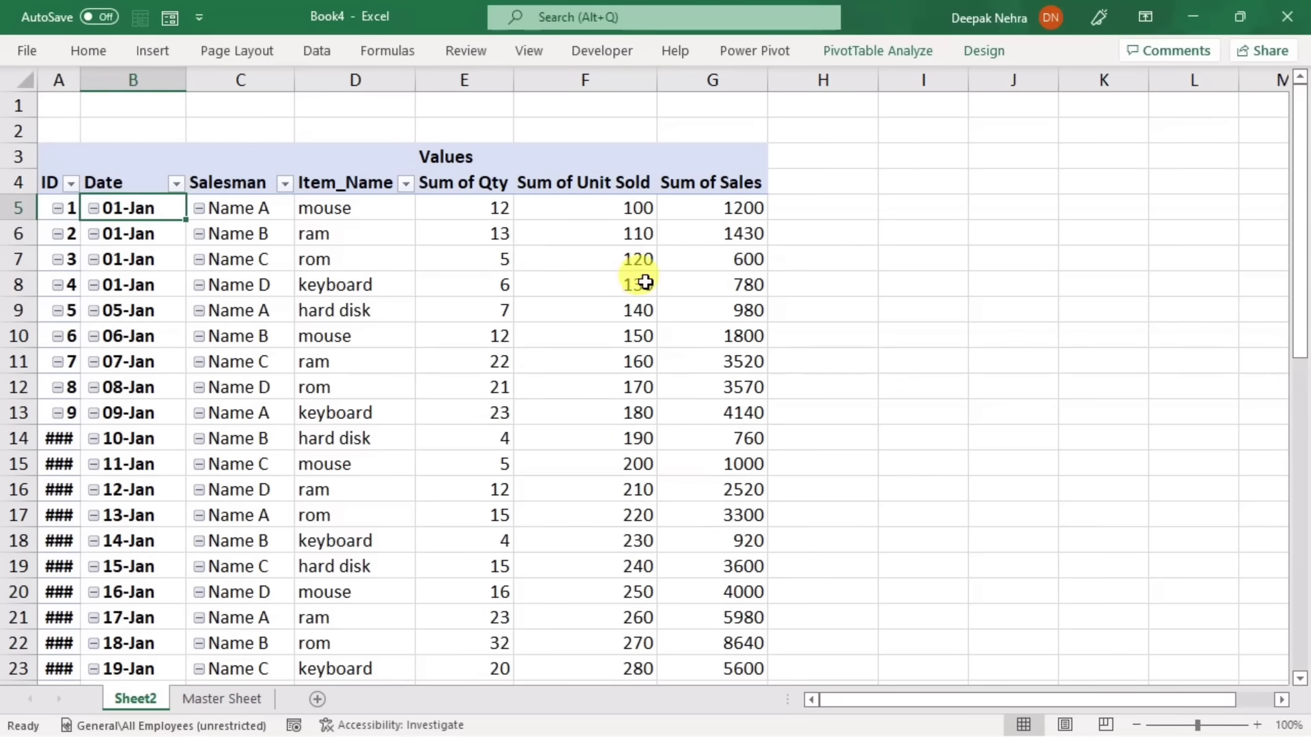
left_click_drag(79, 80, 102, 90)
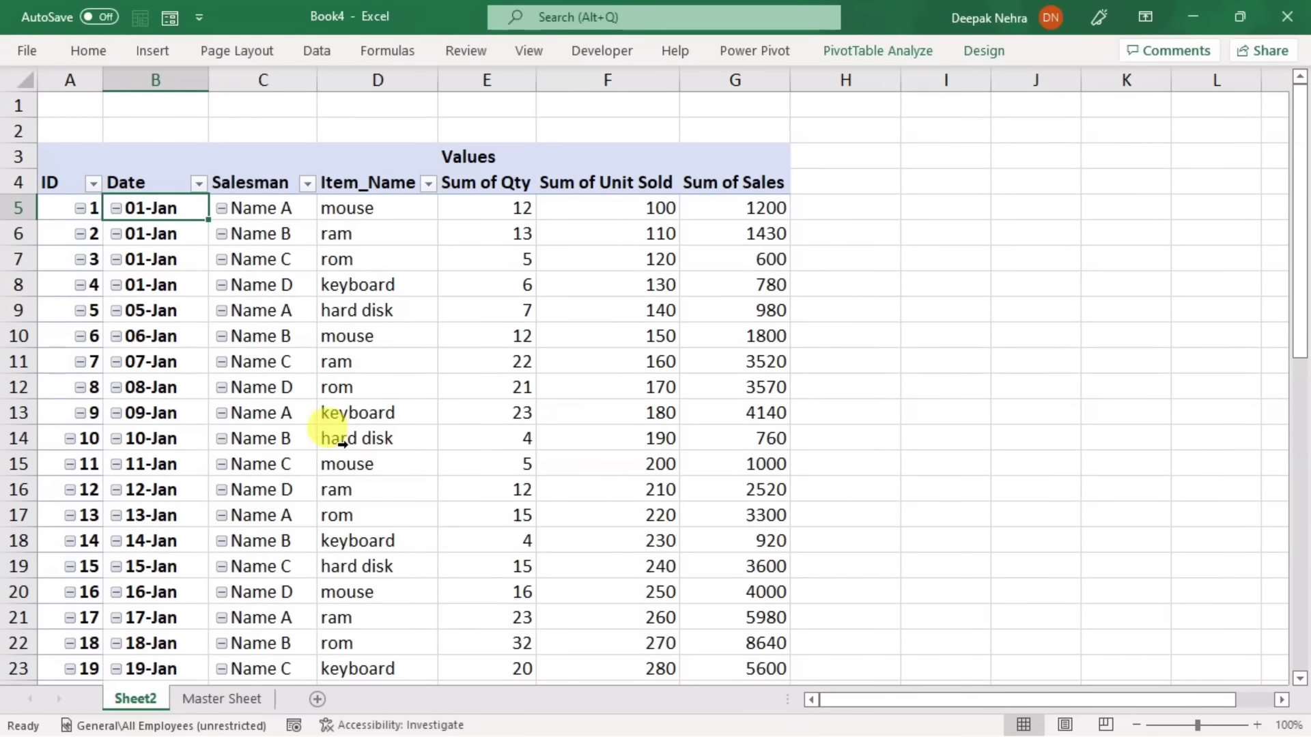
left_click(662, 387)
Step: Reopen the PivotTable field list, add the Filter field as the report filter, and close the list
left_click(390, 283)
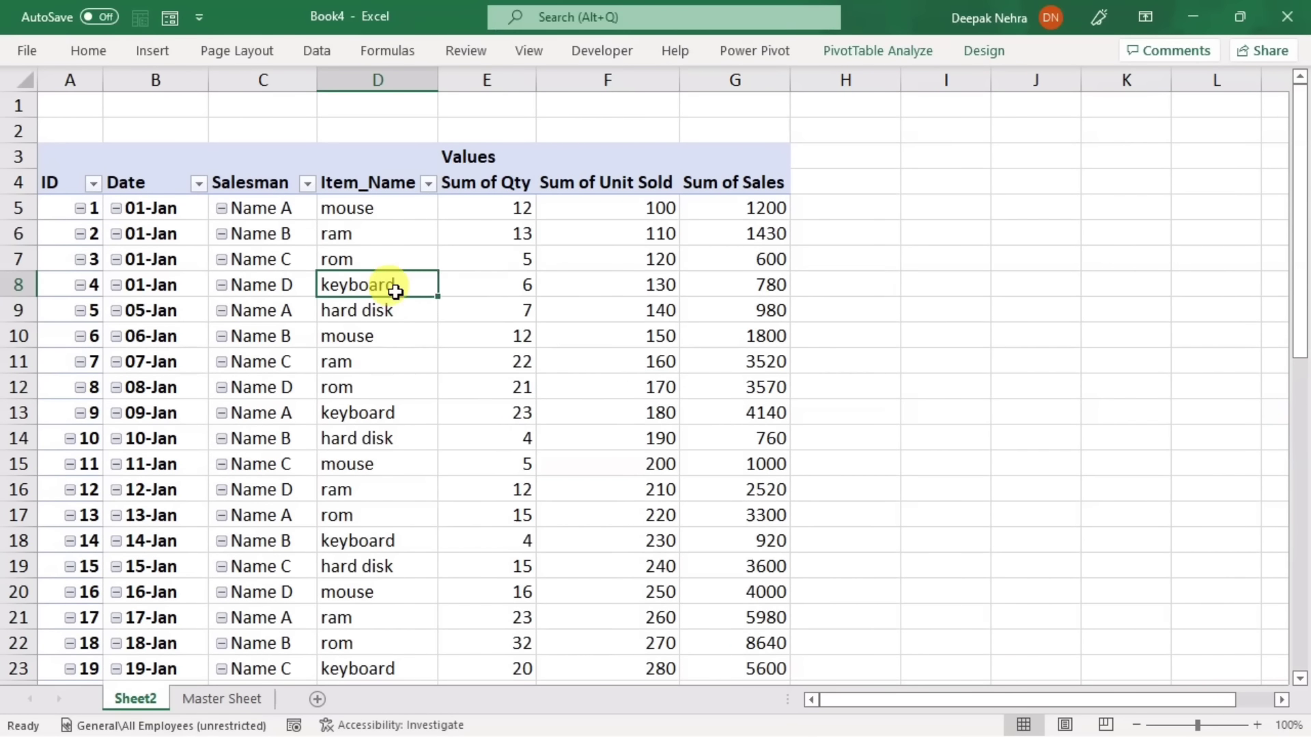
right_click(397, 291)
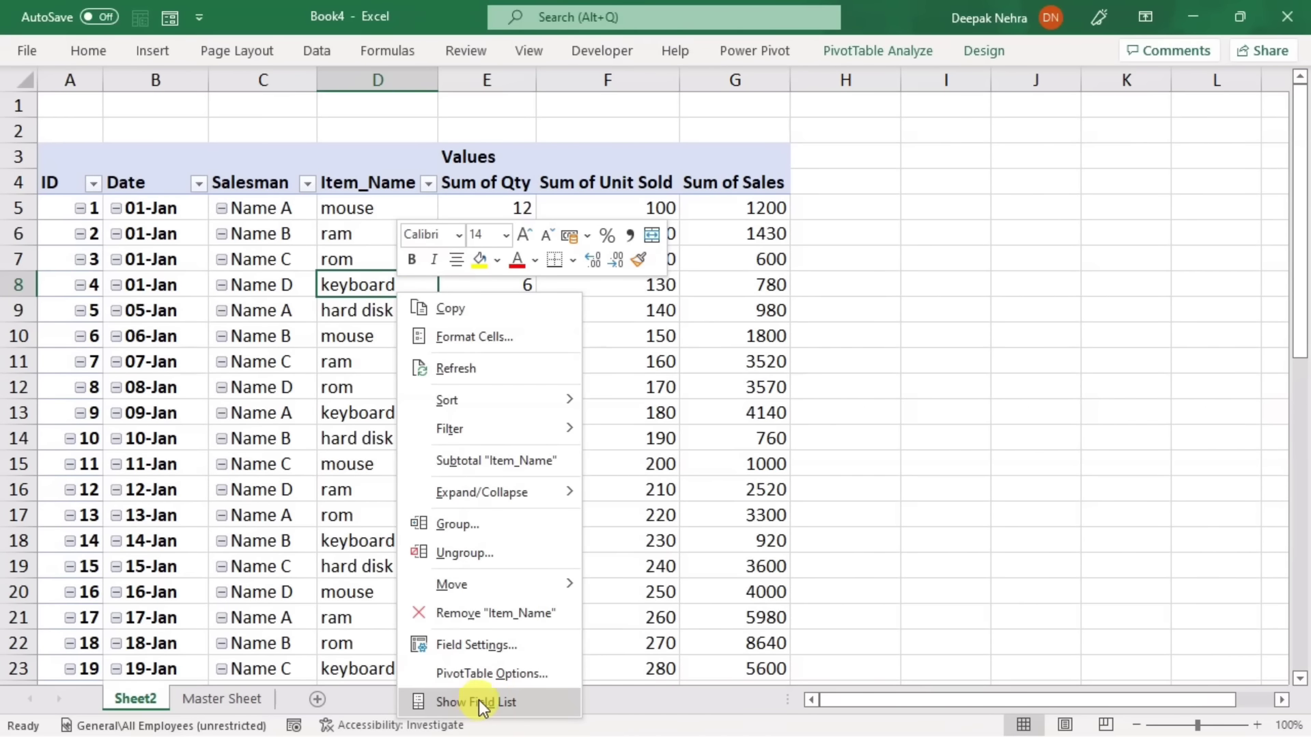
left_click(506, 701)
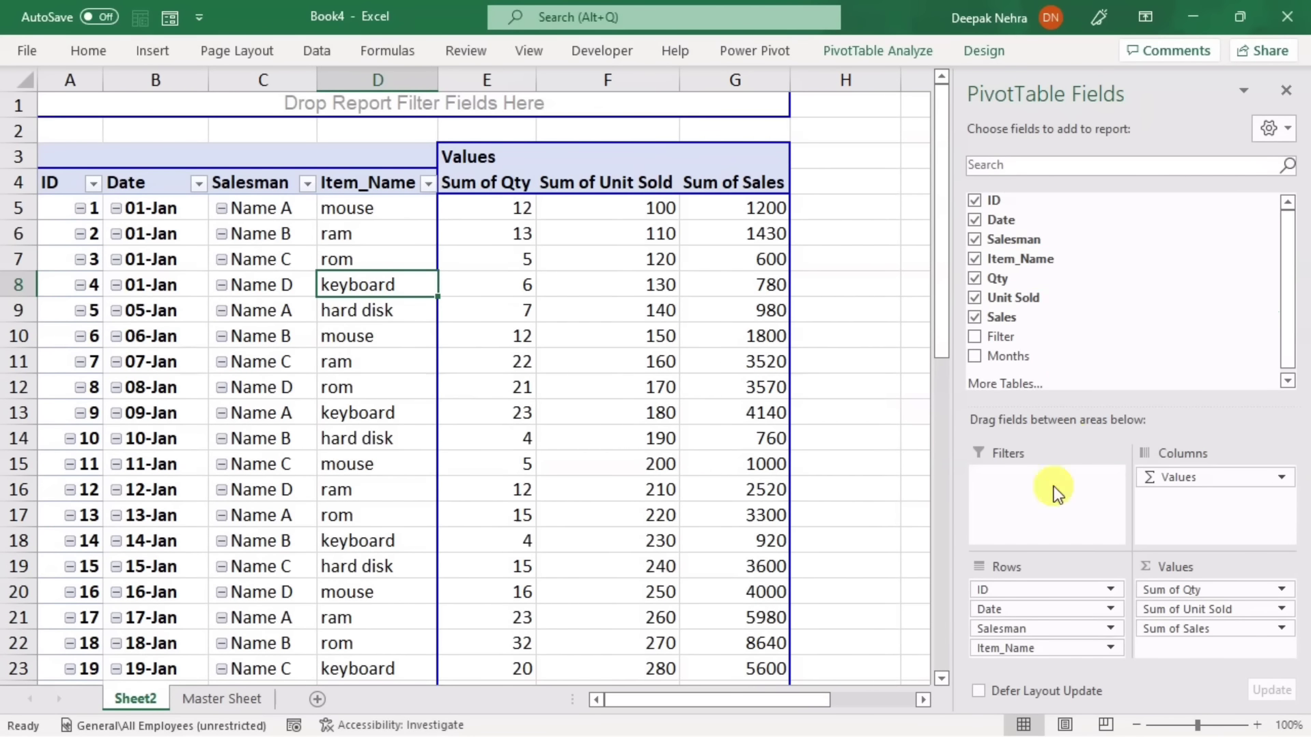
left_click_drag(994, 341, 1010, 490)
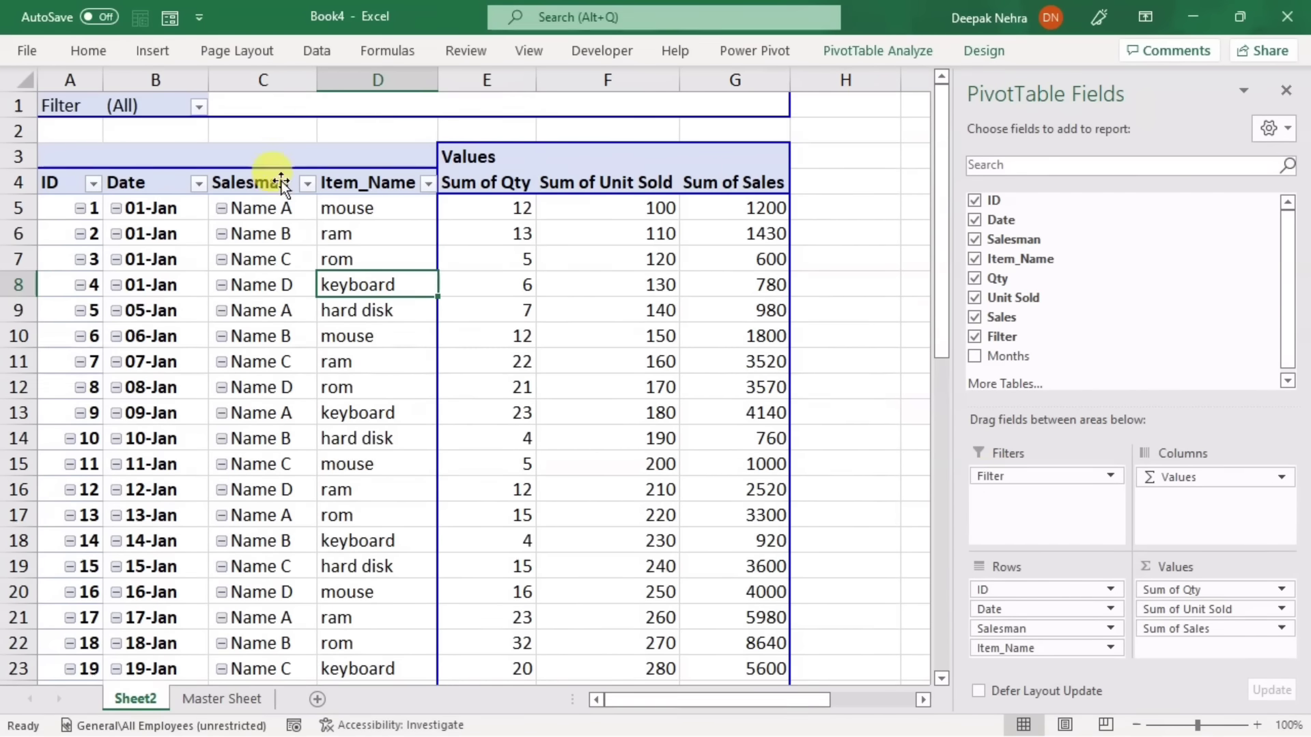
left_click(1284, 93)
left_click(1157, 288)
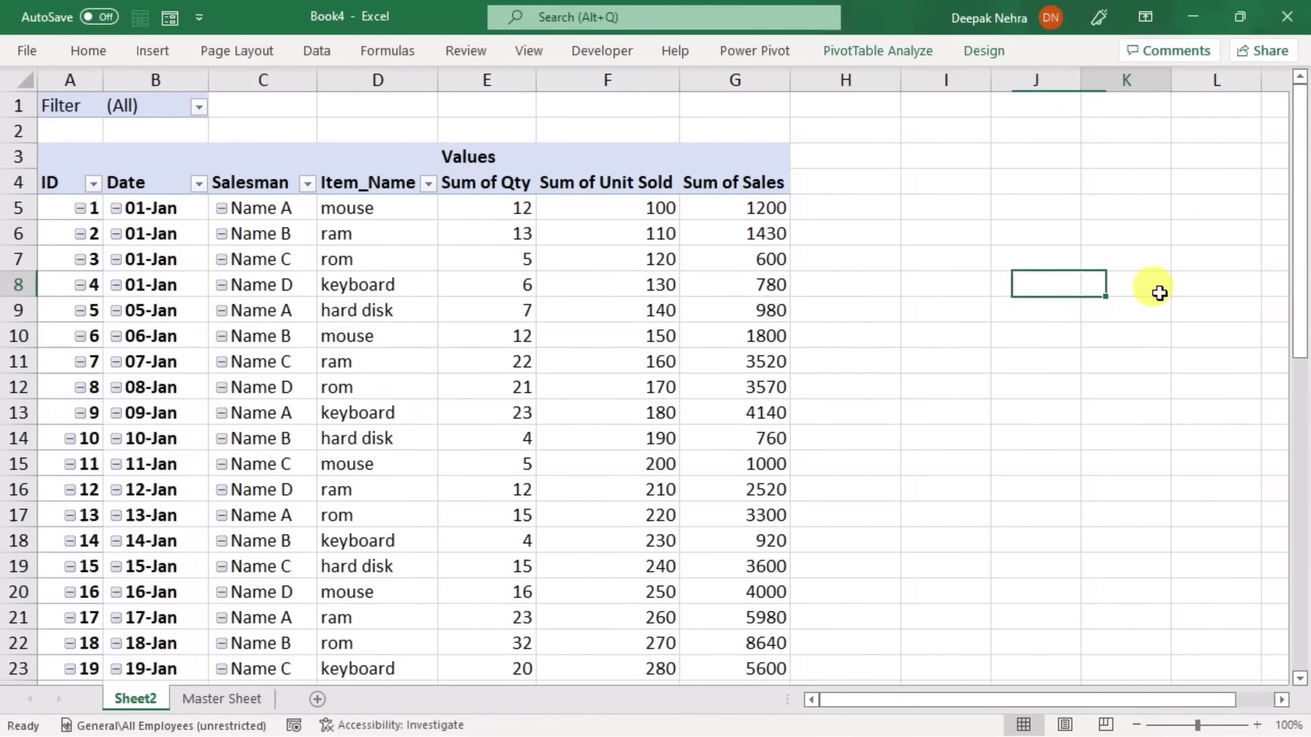
Step: Try out the report filter by showing only Name A and then only Name B
left_click(198, 108)
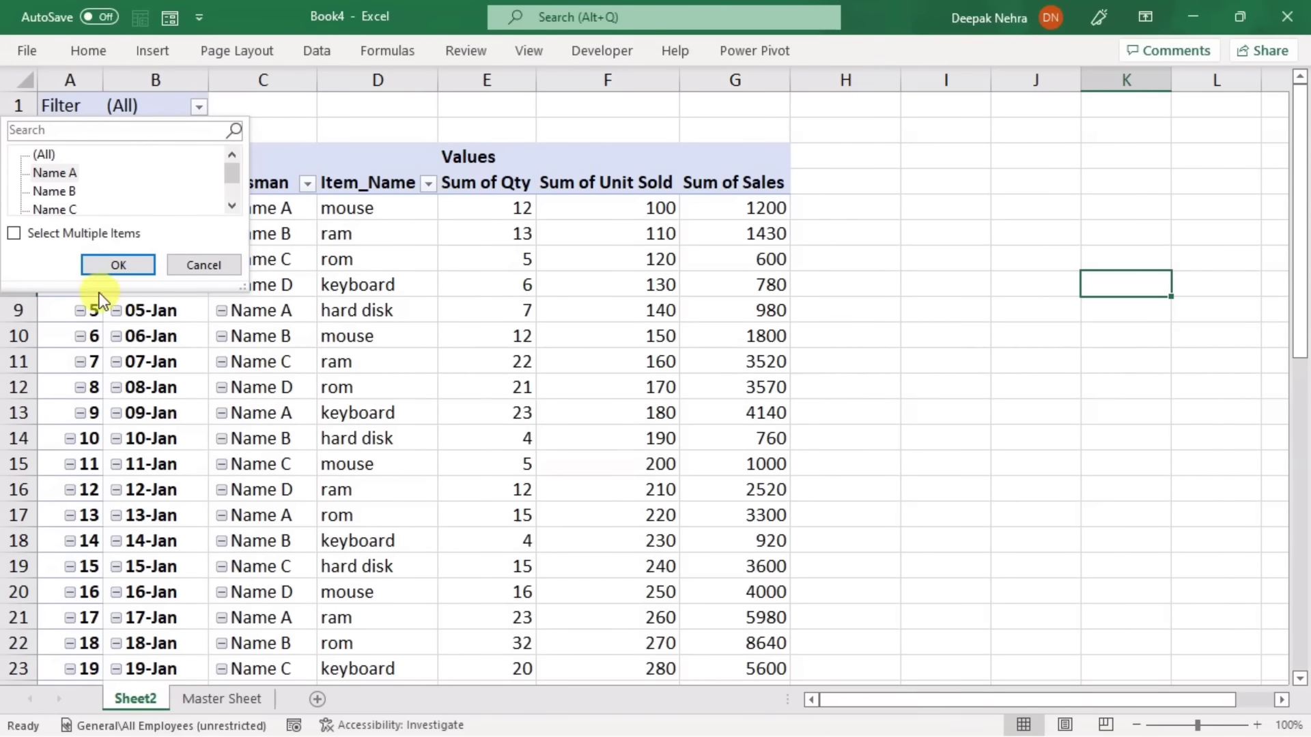
left_click(68, 172)
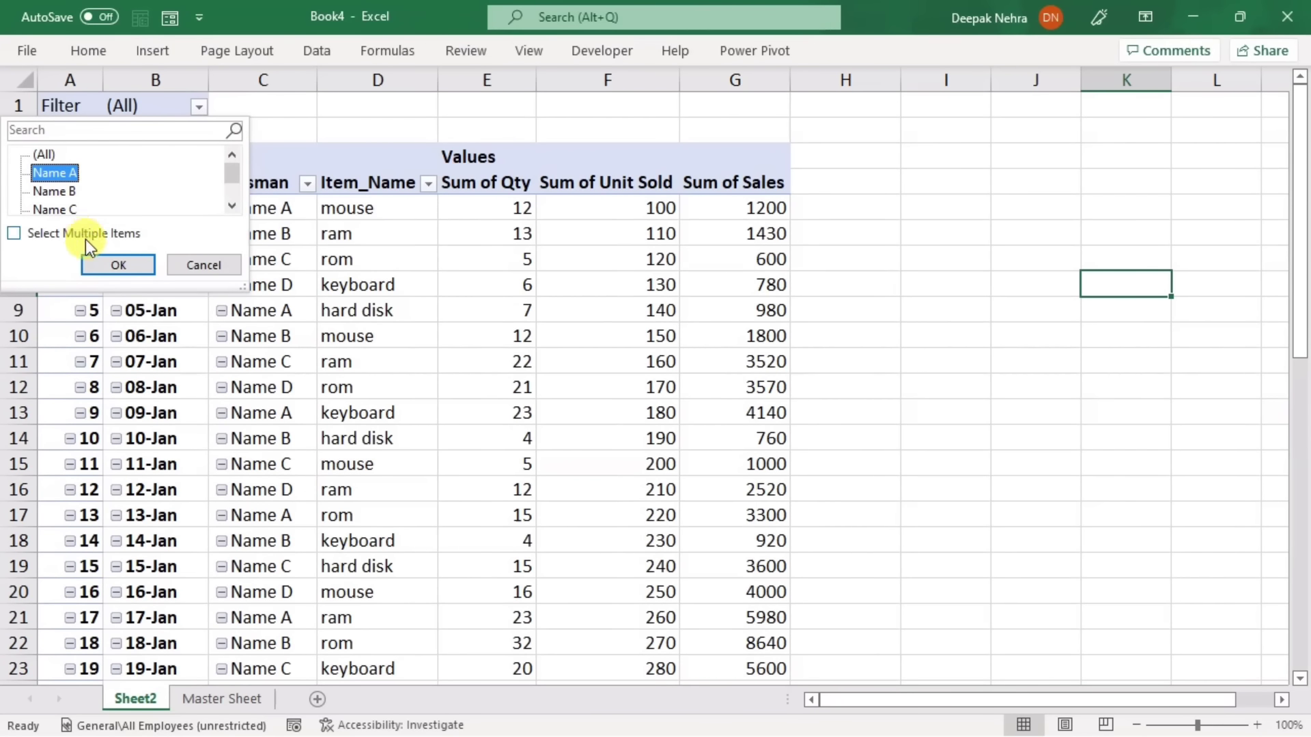
left_click(115, 265)
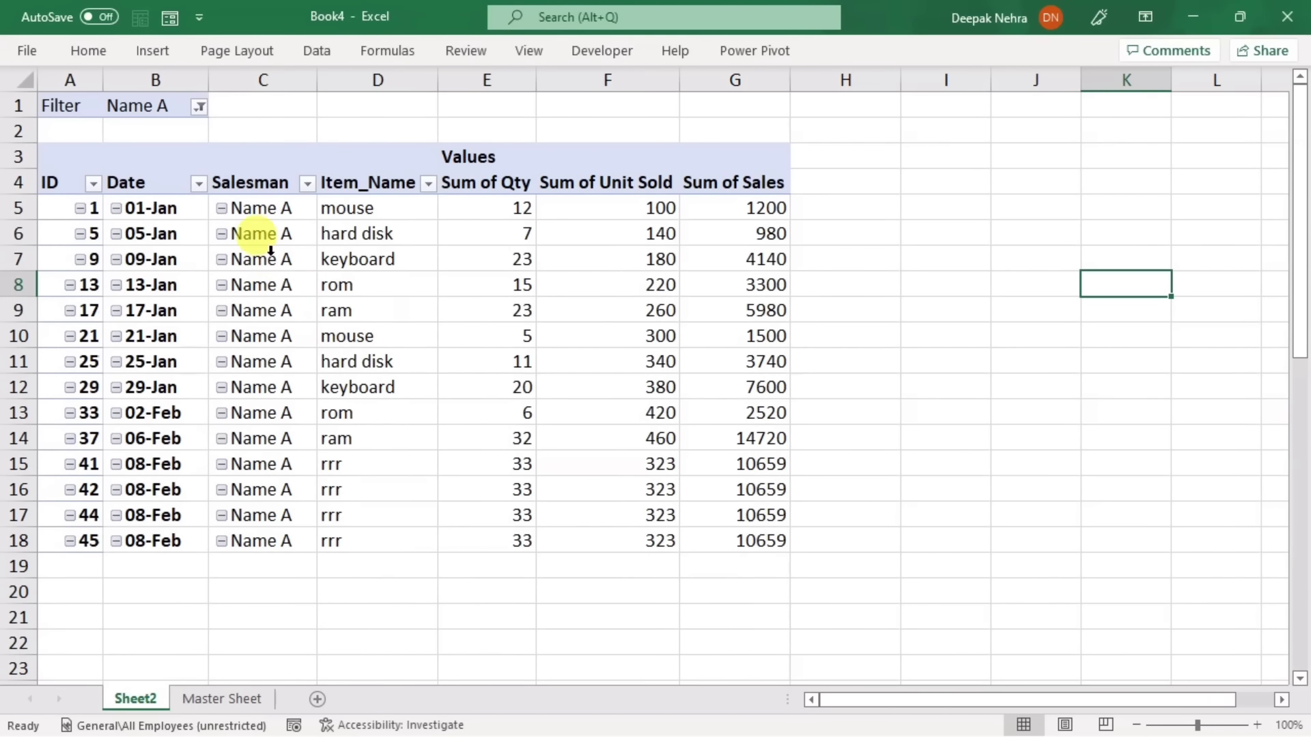
left_click(197, 106)
left_click(60, 192)
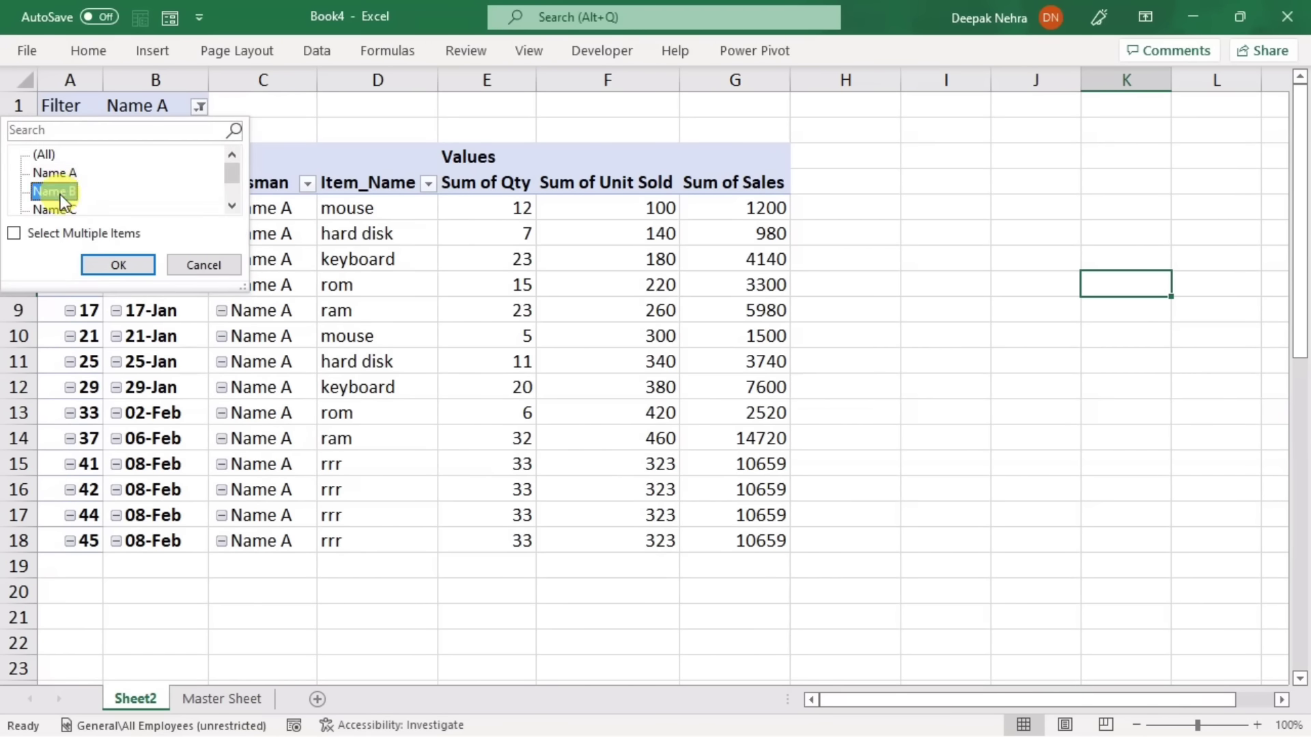
left_click(112, 258)
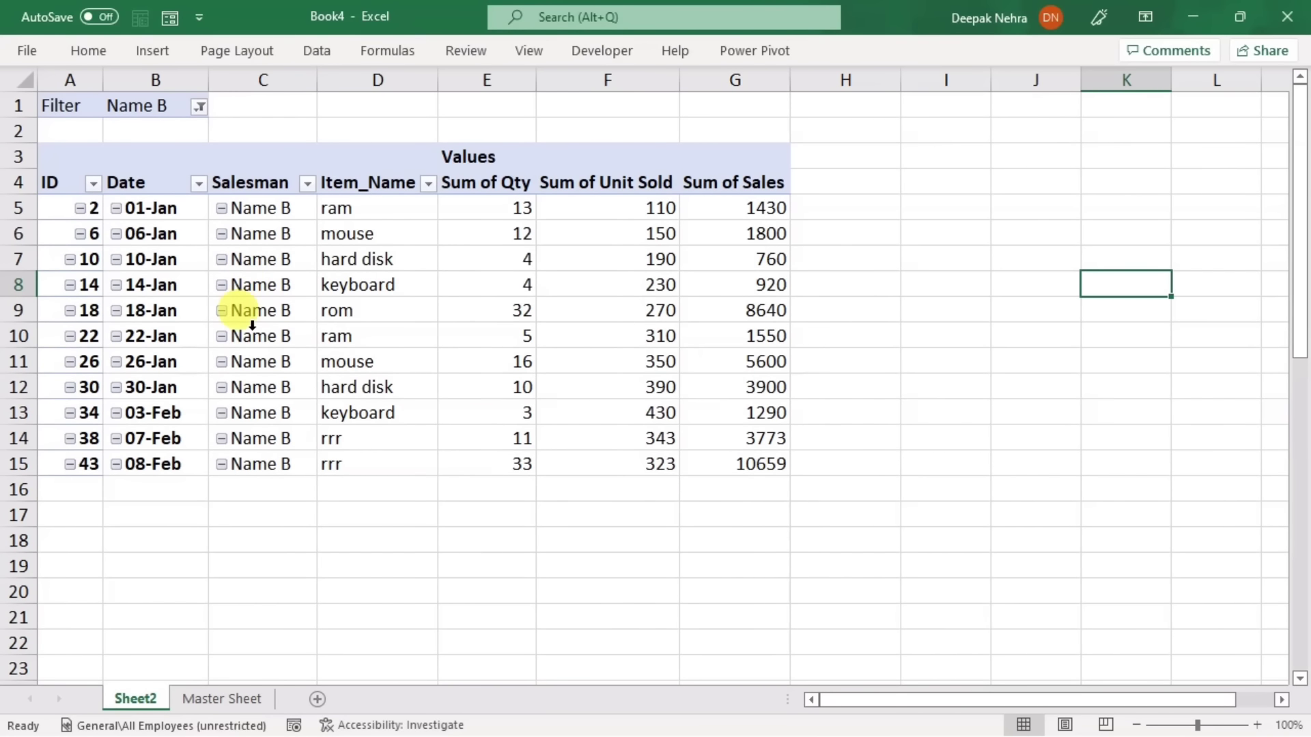
Step: Reset the report filter to (All)
left_click(198, 108)
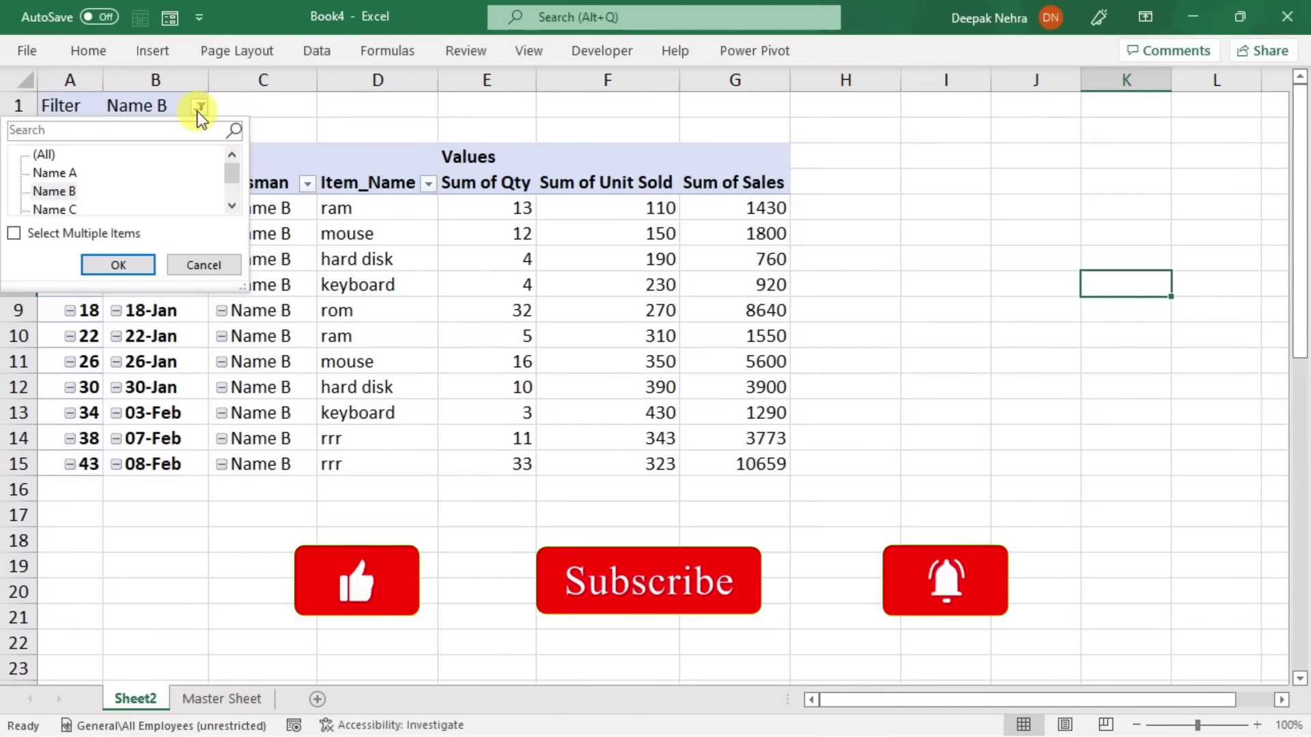
left_click(45, 154)
left_click(118, 265)
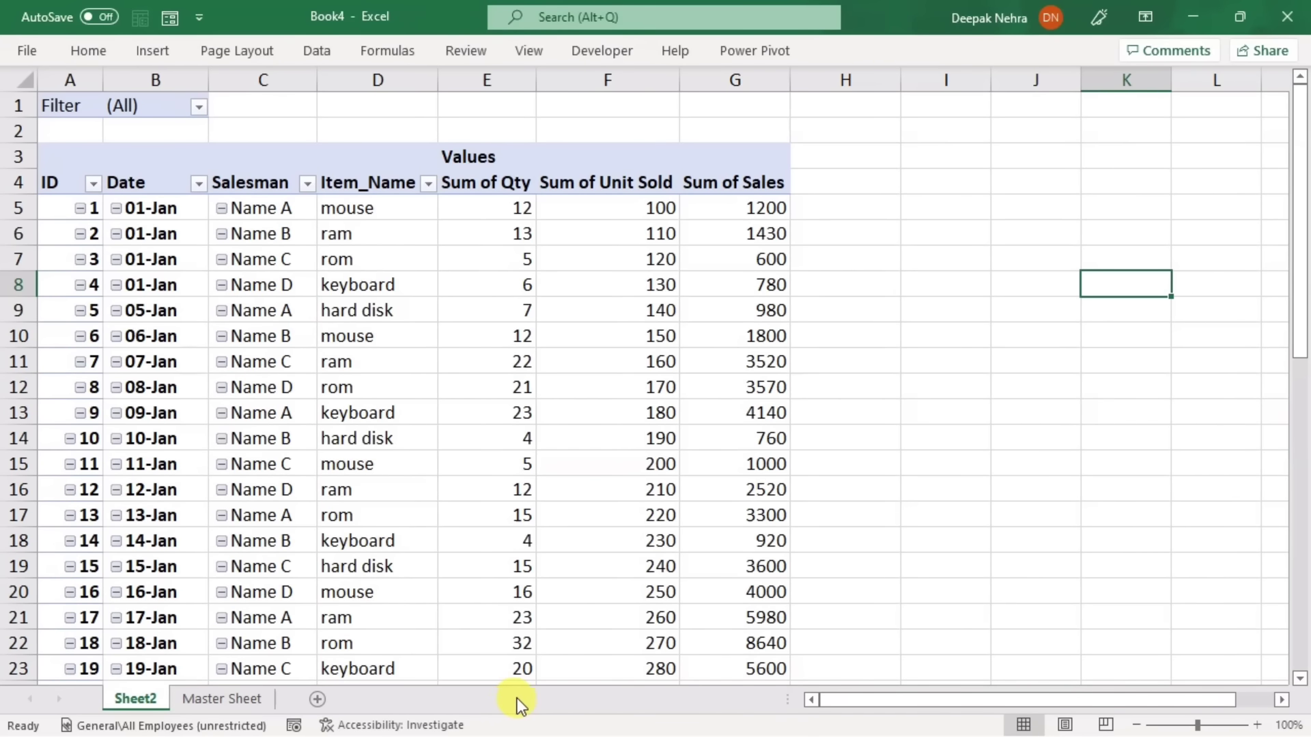
Step: Generate a separate worksheet for each salesman by showing the report filter pages of the Filter field
left_click(123, 107)
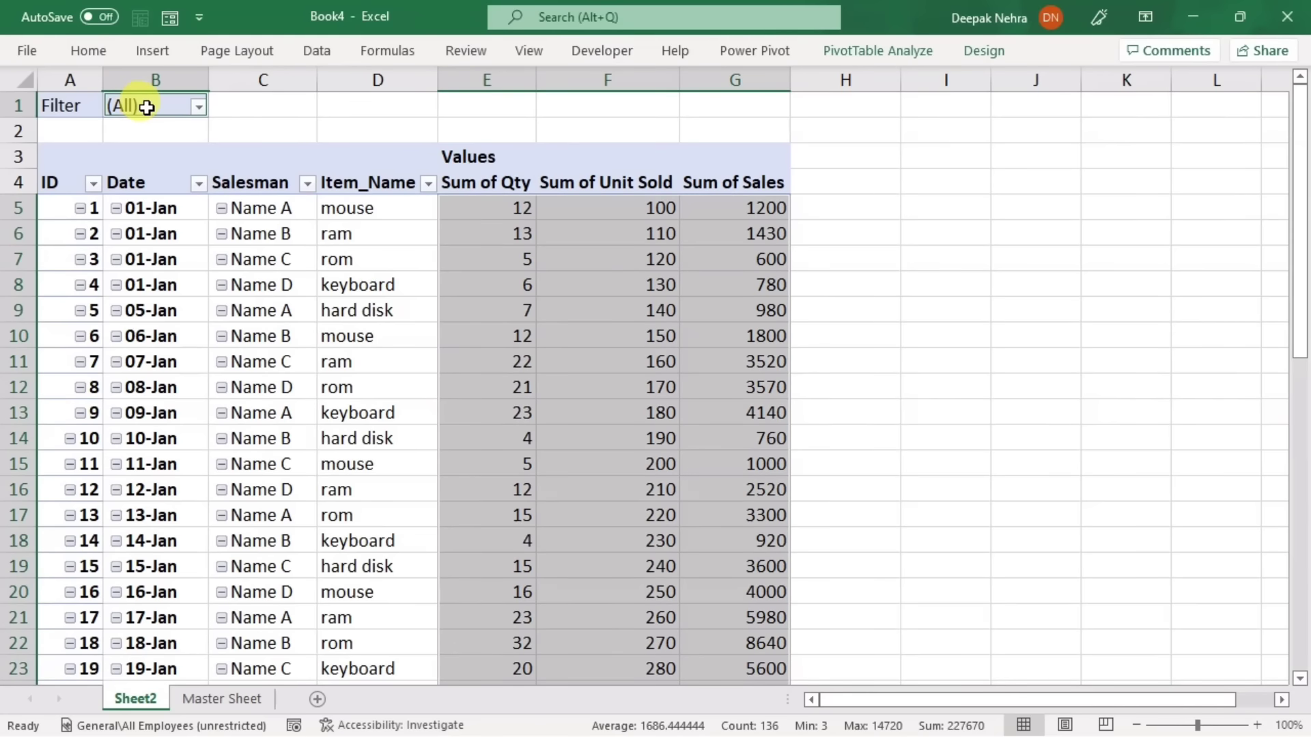
left_click(149, 108)
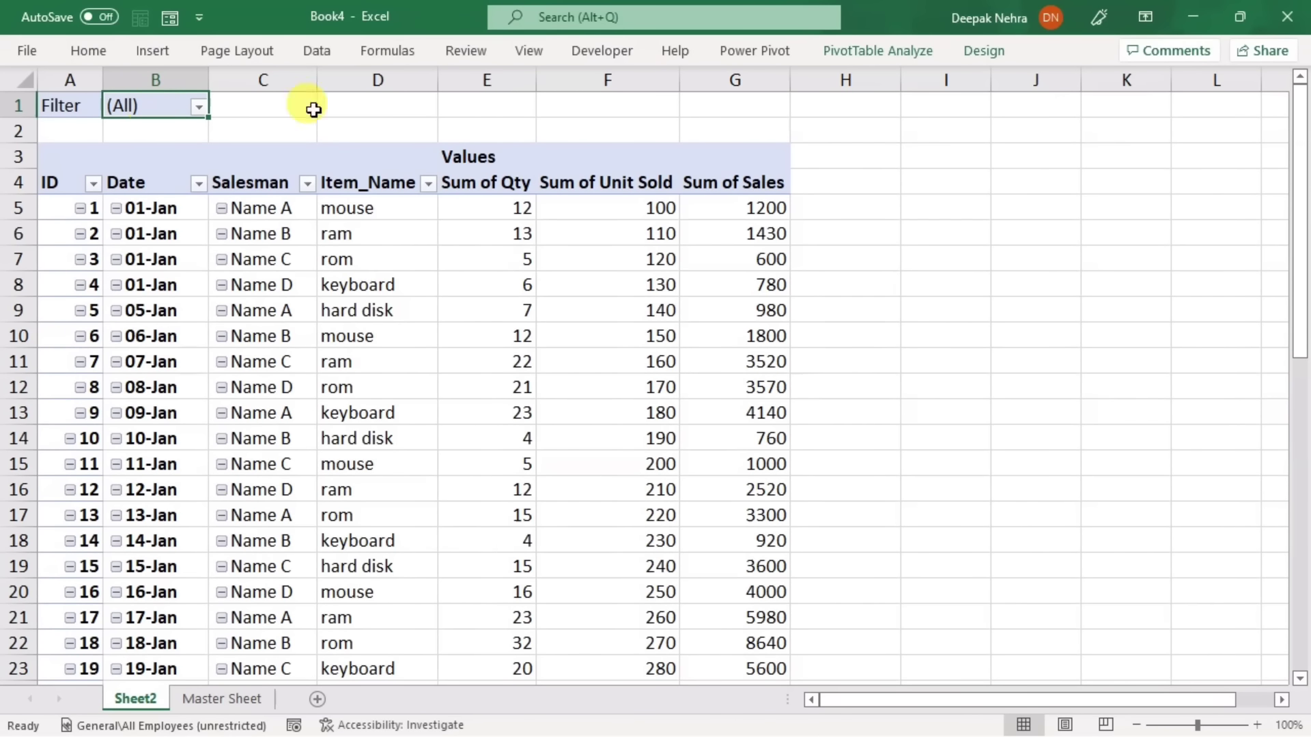
left_click(882, 54)
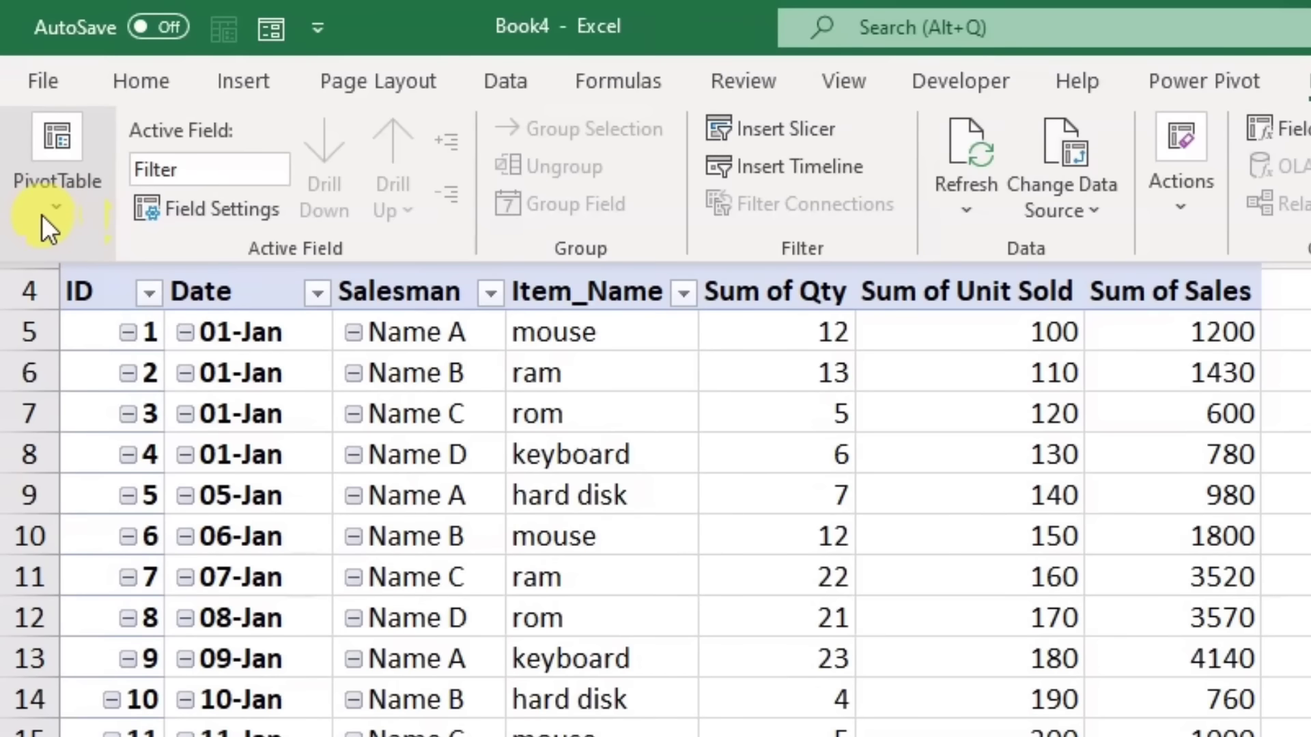
left_click(26, 135)
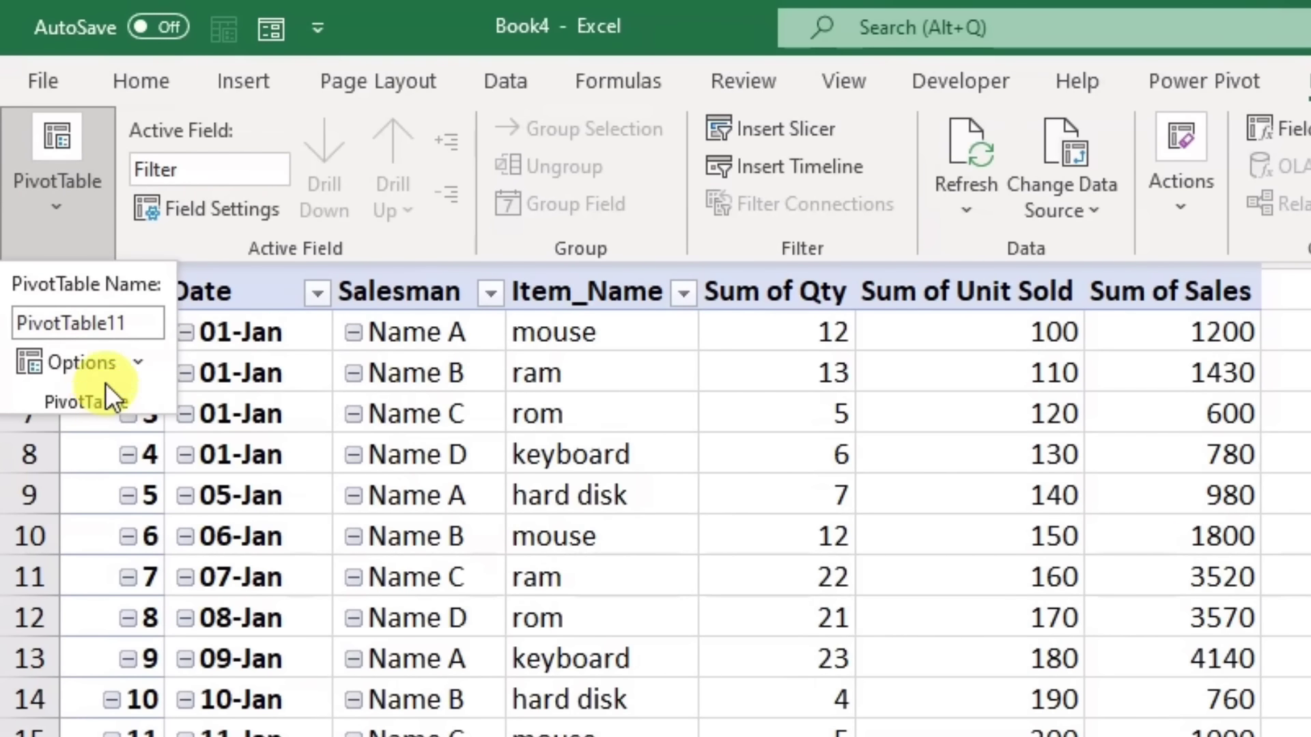
left_click(140, 364)
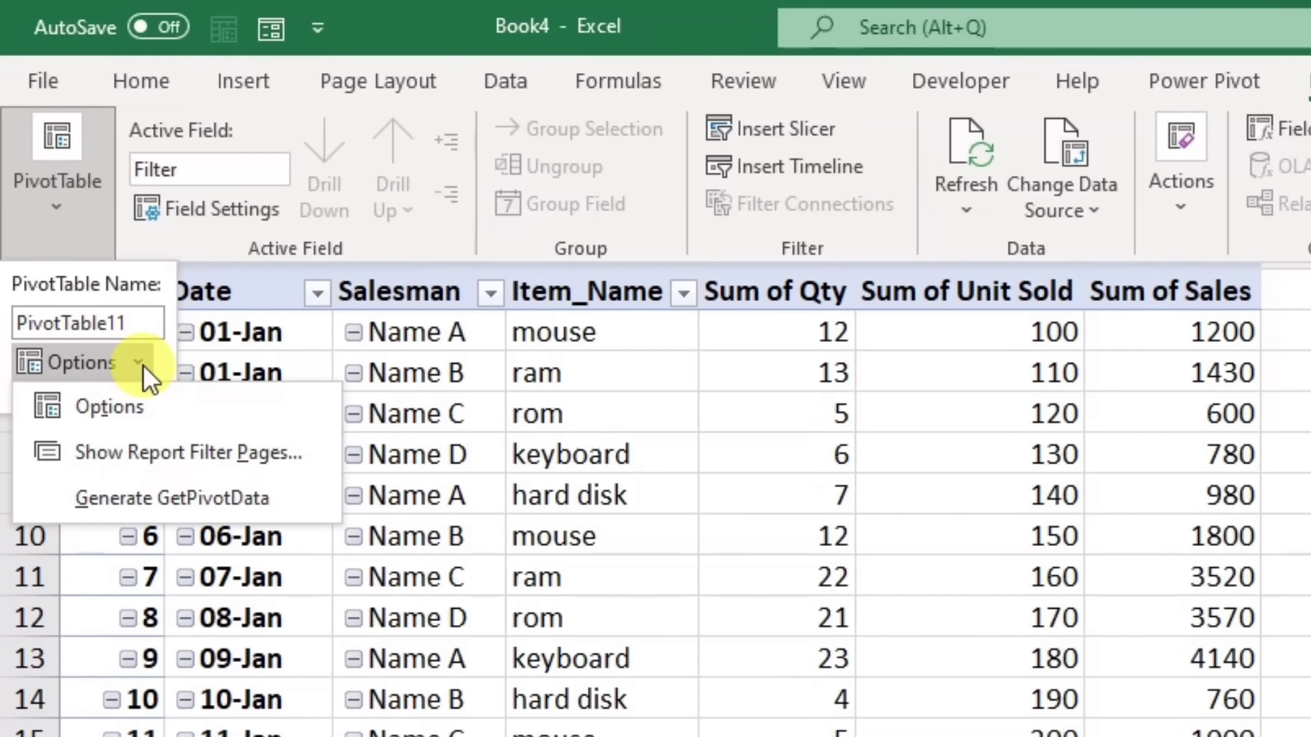
left_click(261, 455)
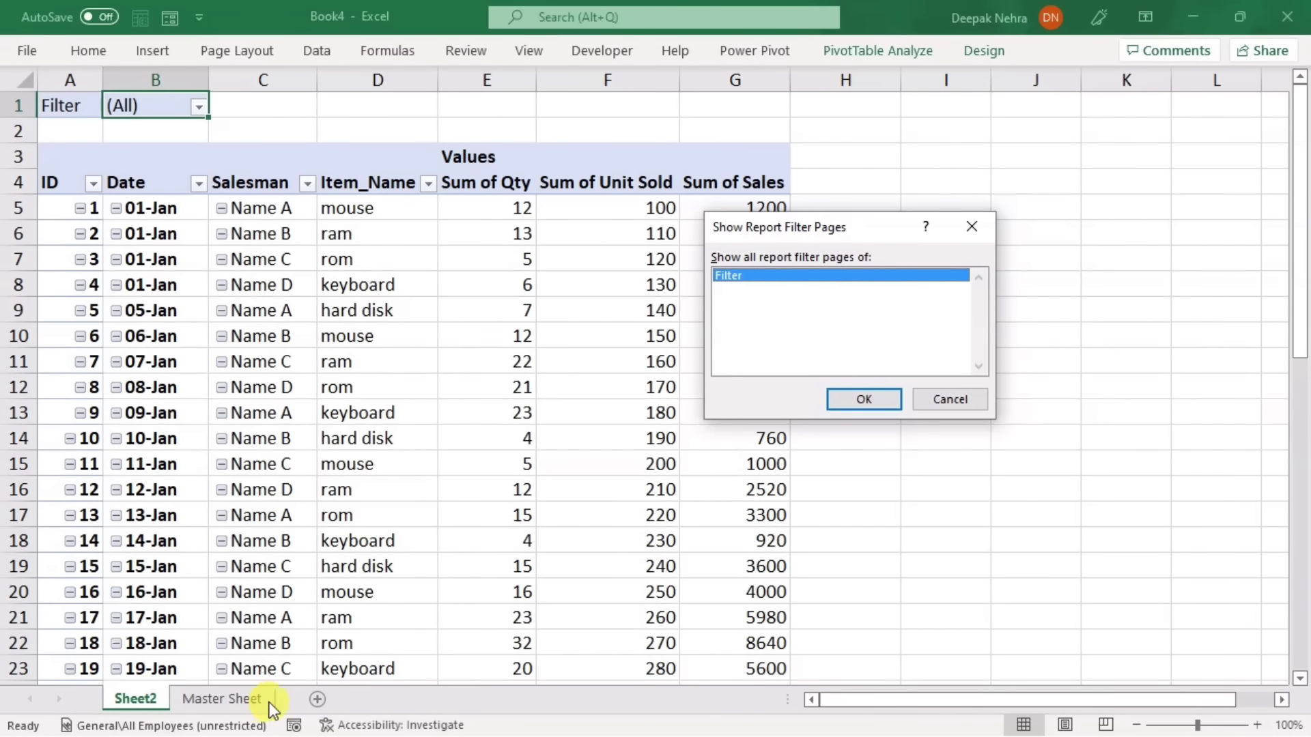
left_click(837, 399)
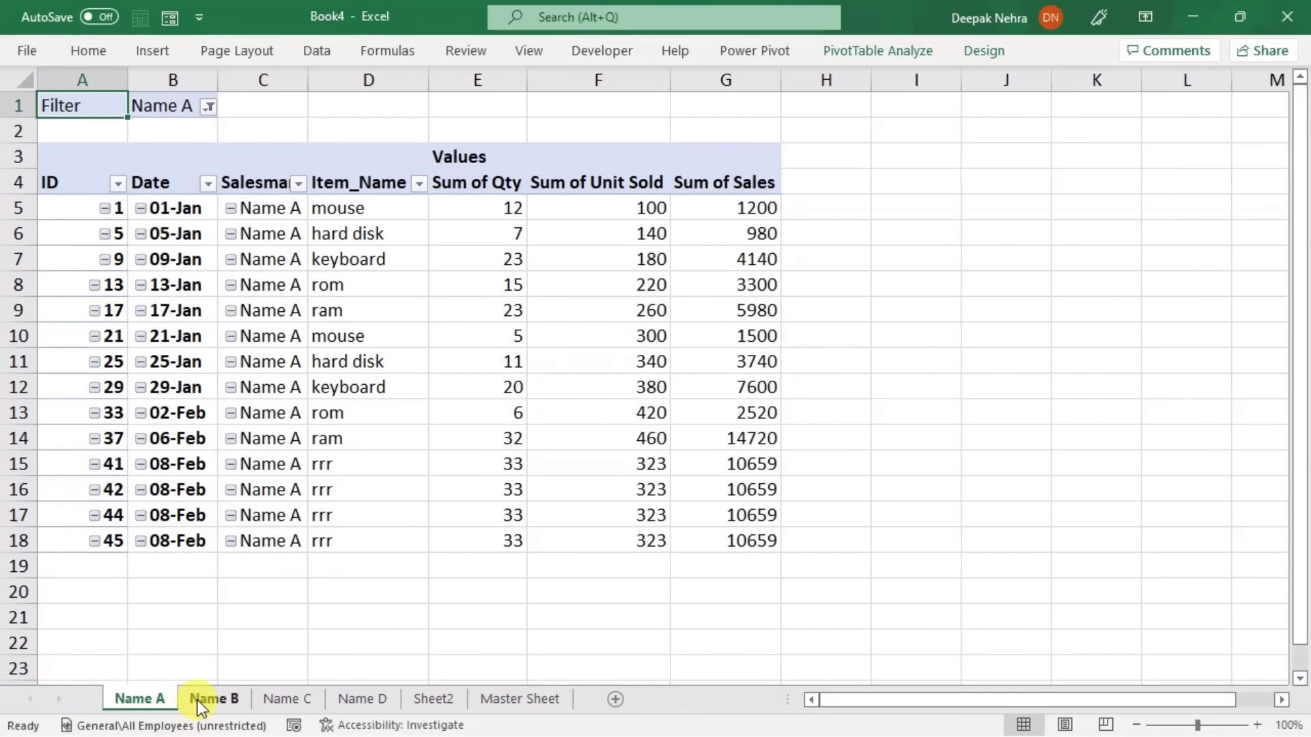
Step: Look through the Name B, Name C and Name D worksheets to check each salesman's filtered data
left_click(202, 700)
left_click(285, 699)
left_click(355, 696)
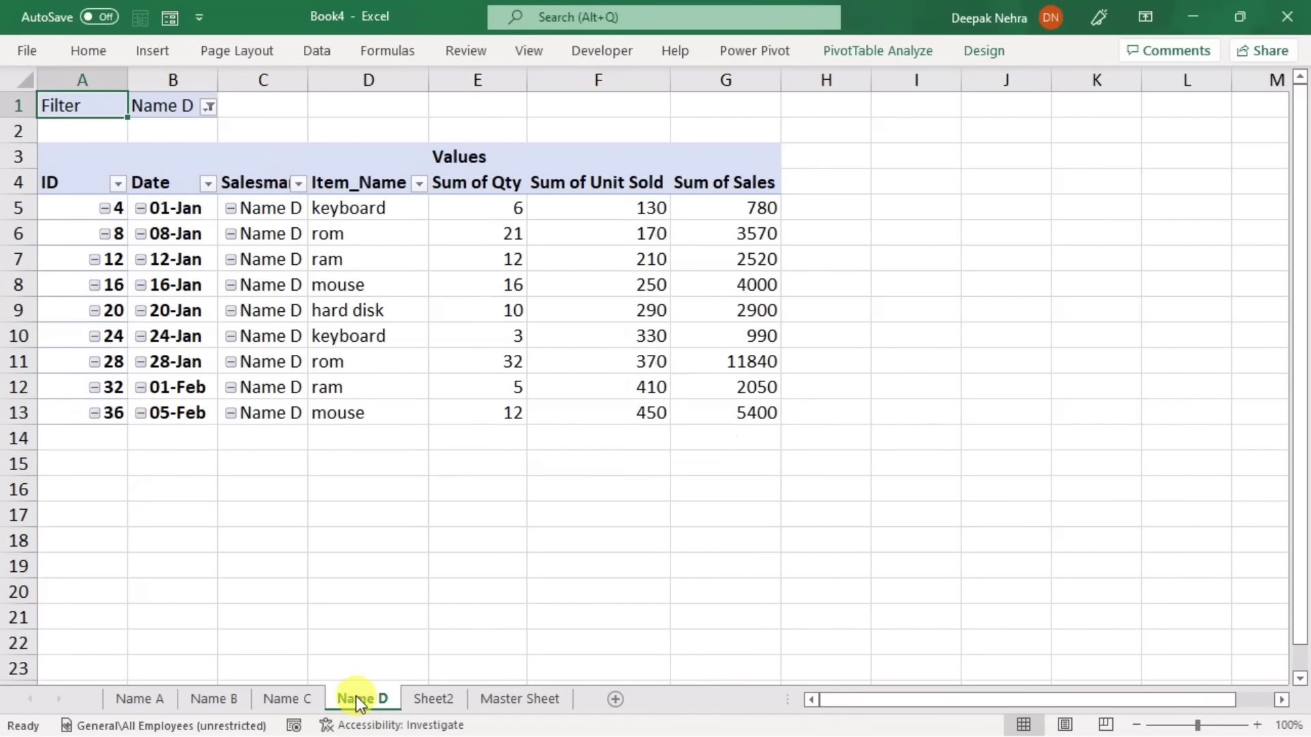
Step: Group the Name A to Name D worksheets and hide rows 1 and 3 on all of them at once
left_click(164, 697)
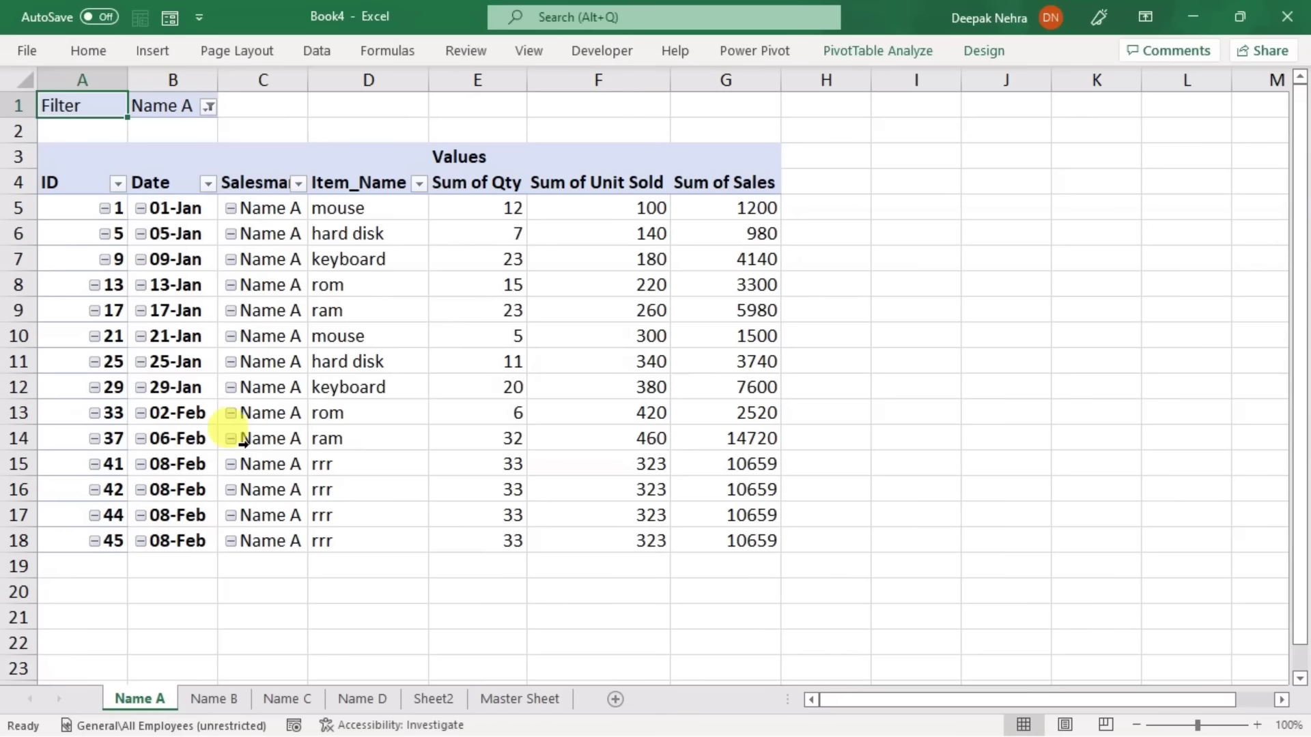
left_click(212, 699)
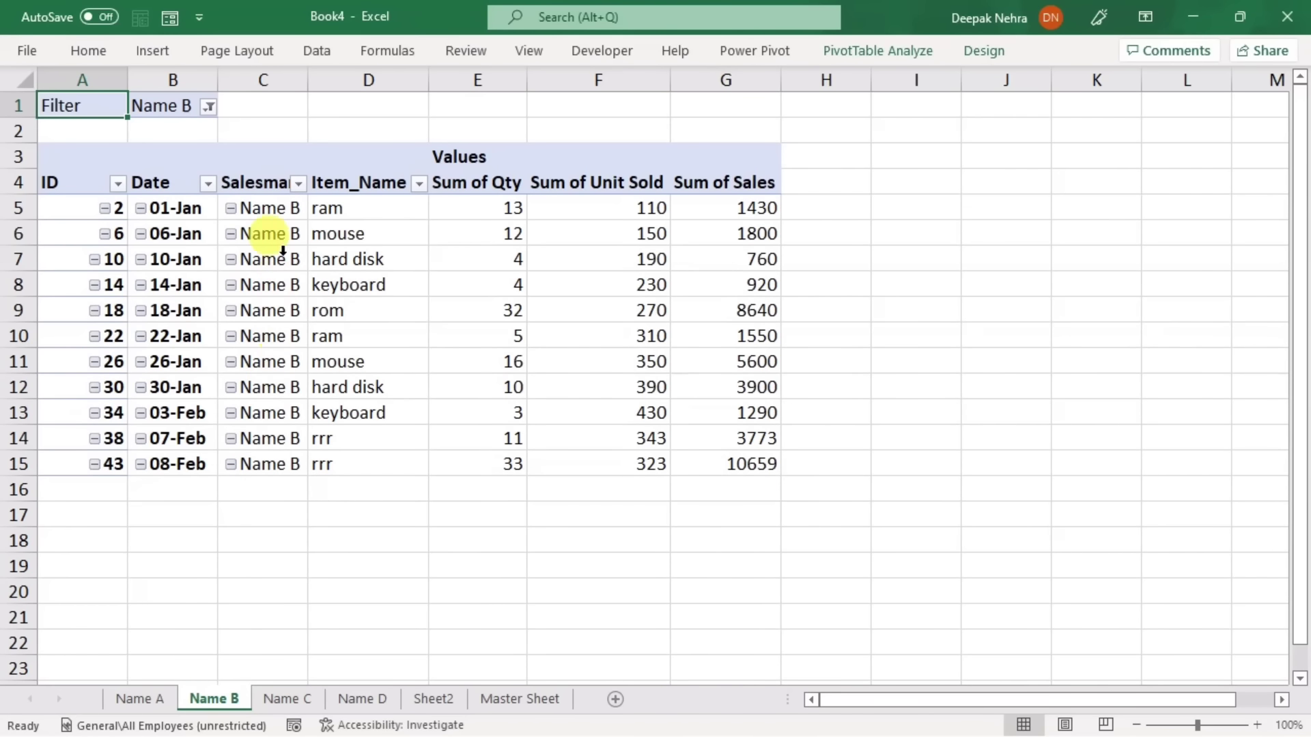
left_click(359, 710)
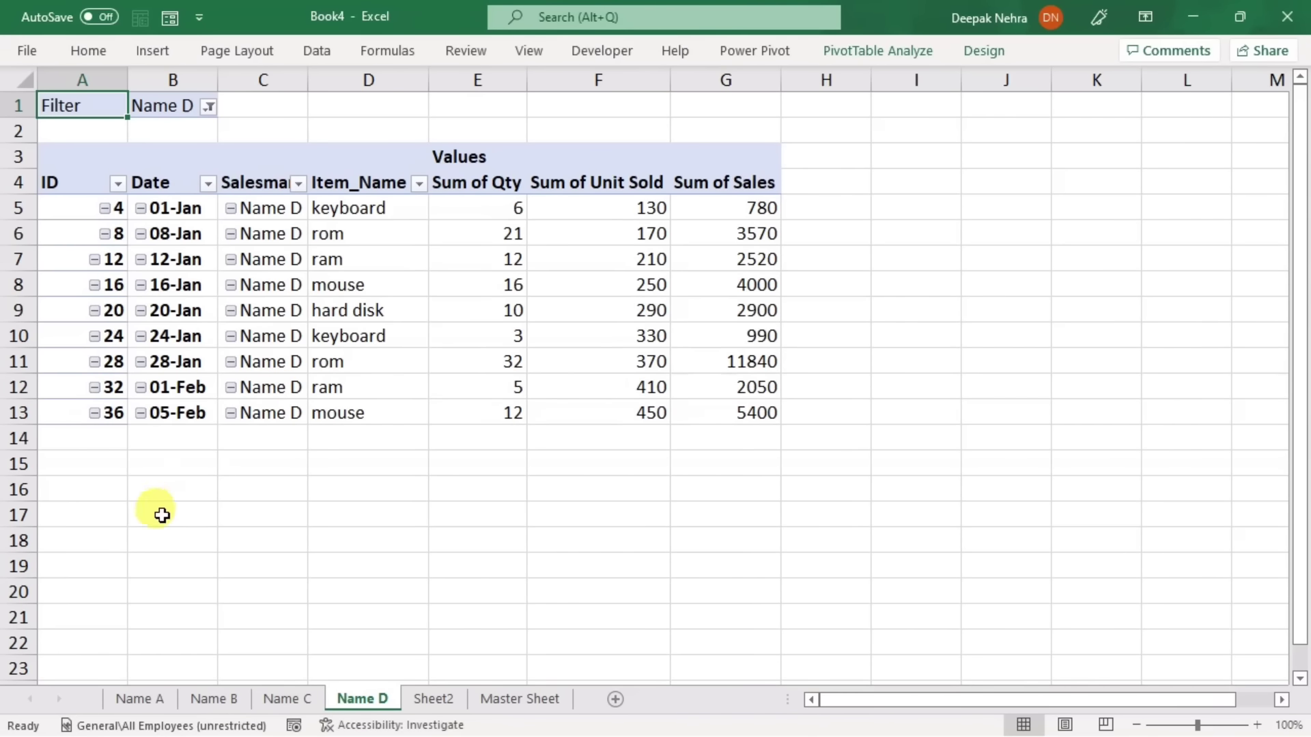
left_click(140, 698)
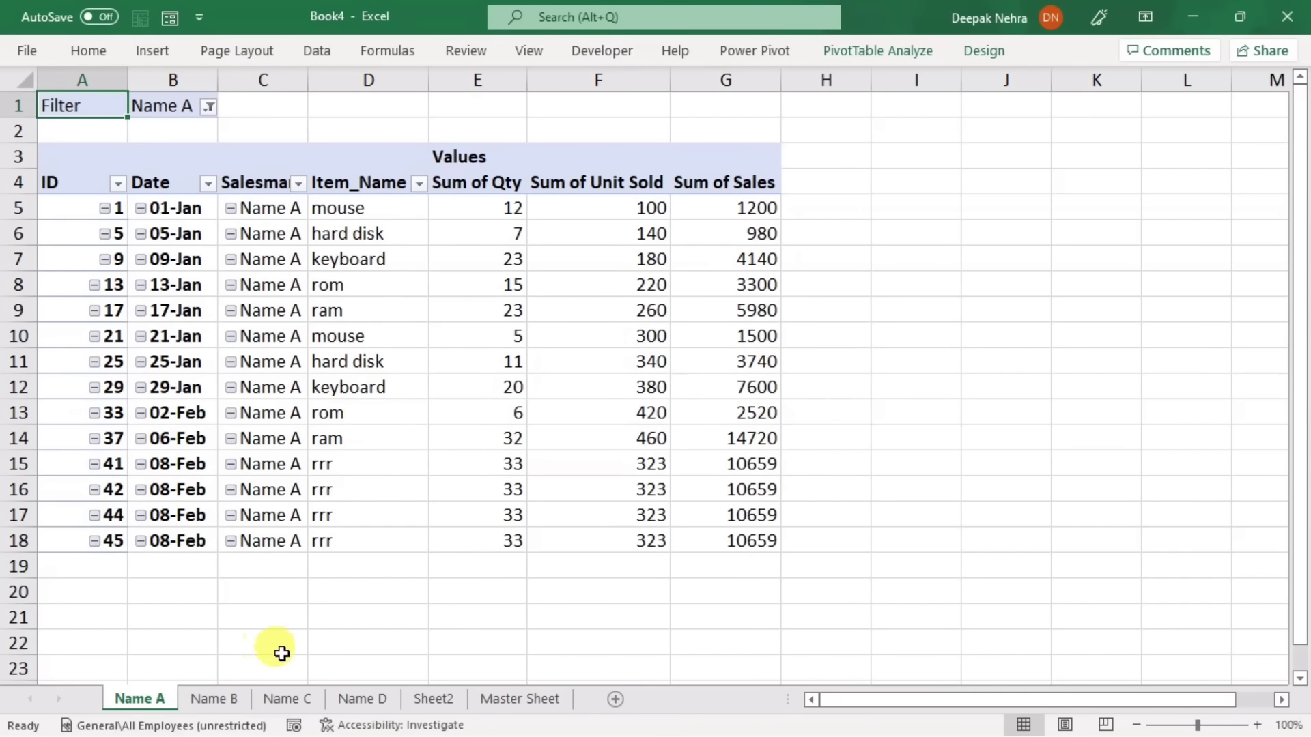
left_click(355, 700, "shift")
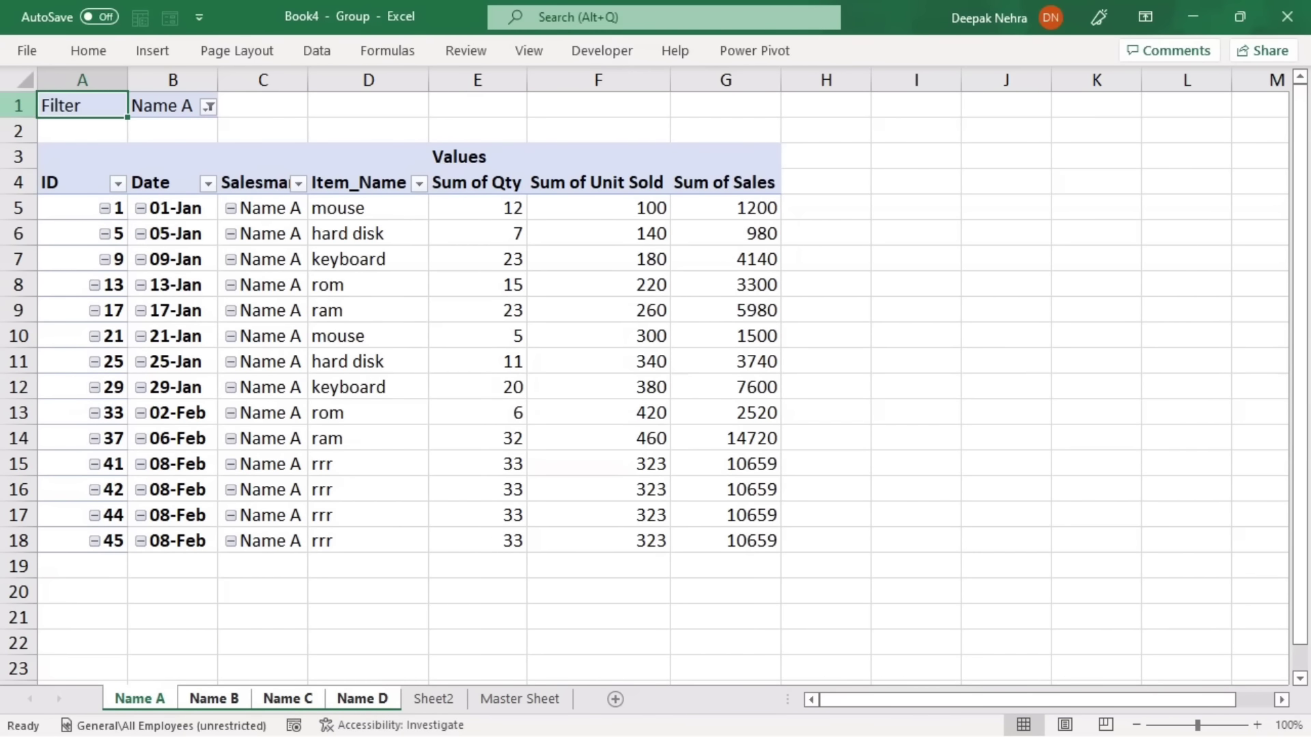
left_click(17, 106)
right_click(18, 104)
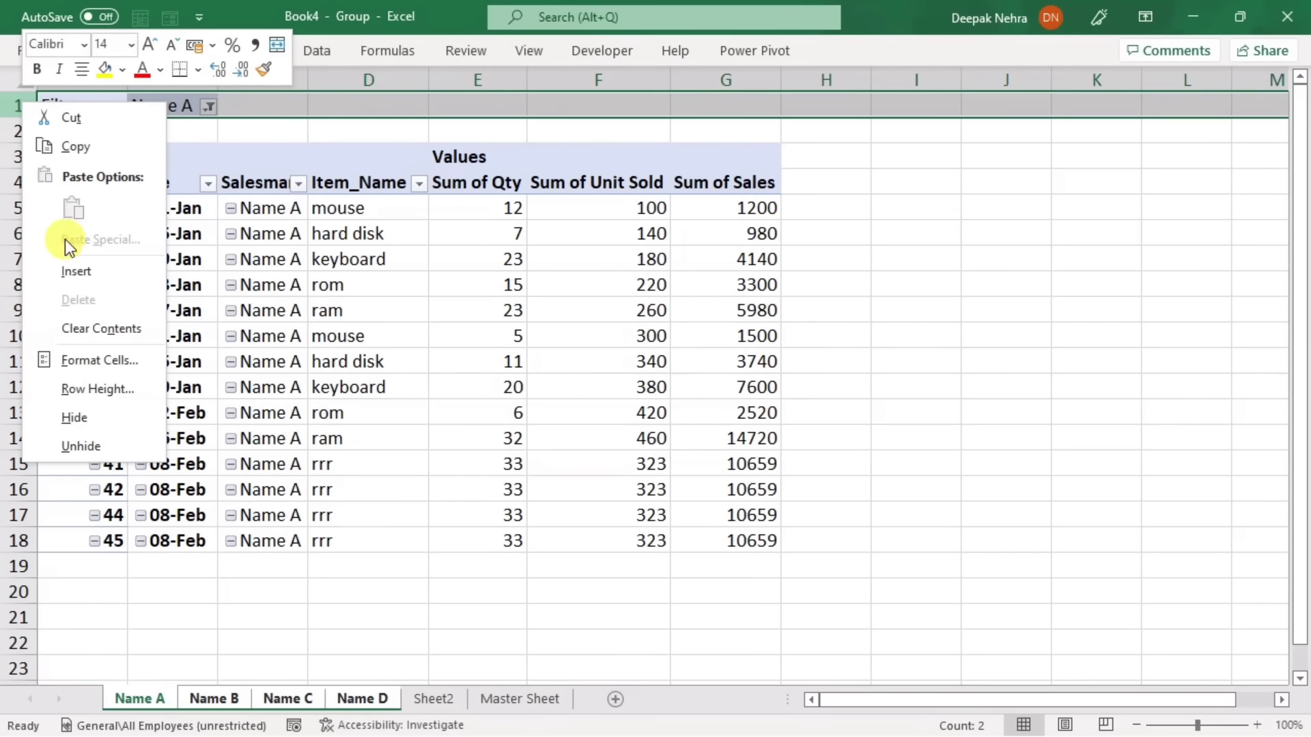
left_click(95, 414)
right_click(24, 133)
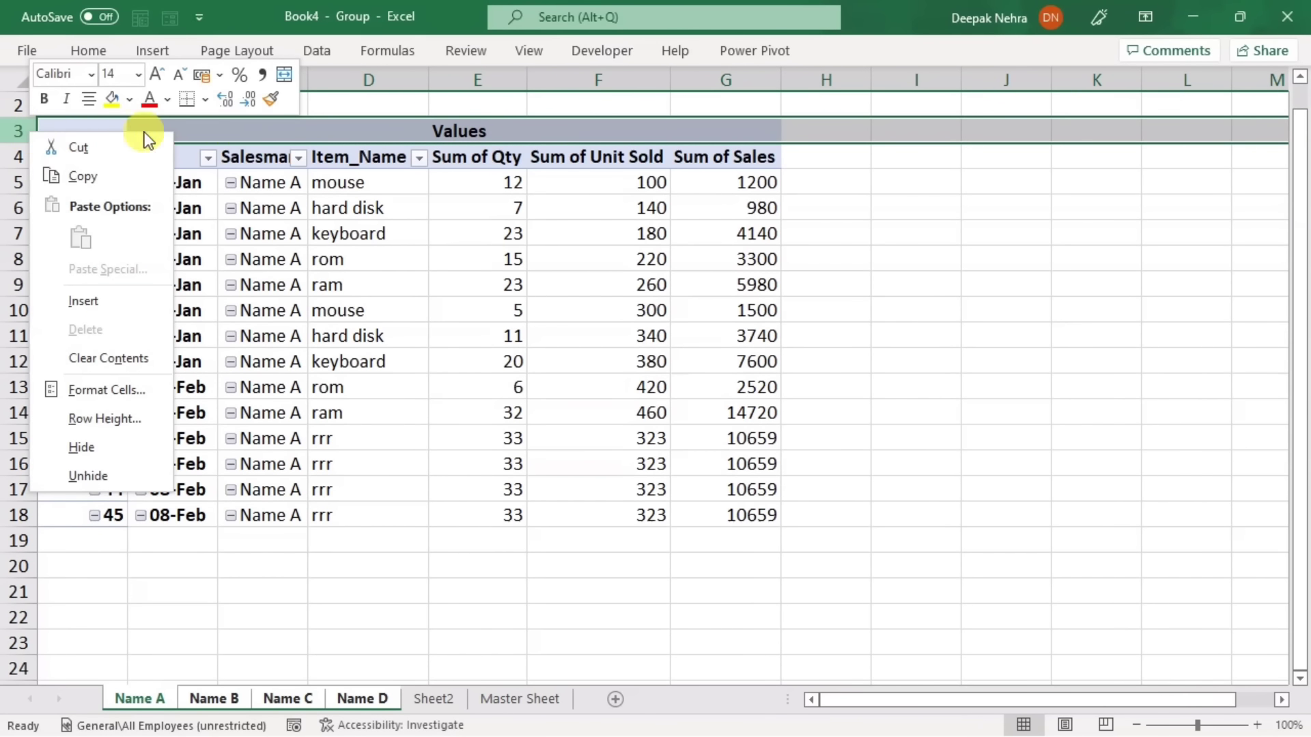
left_click(109, 447)
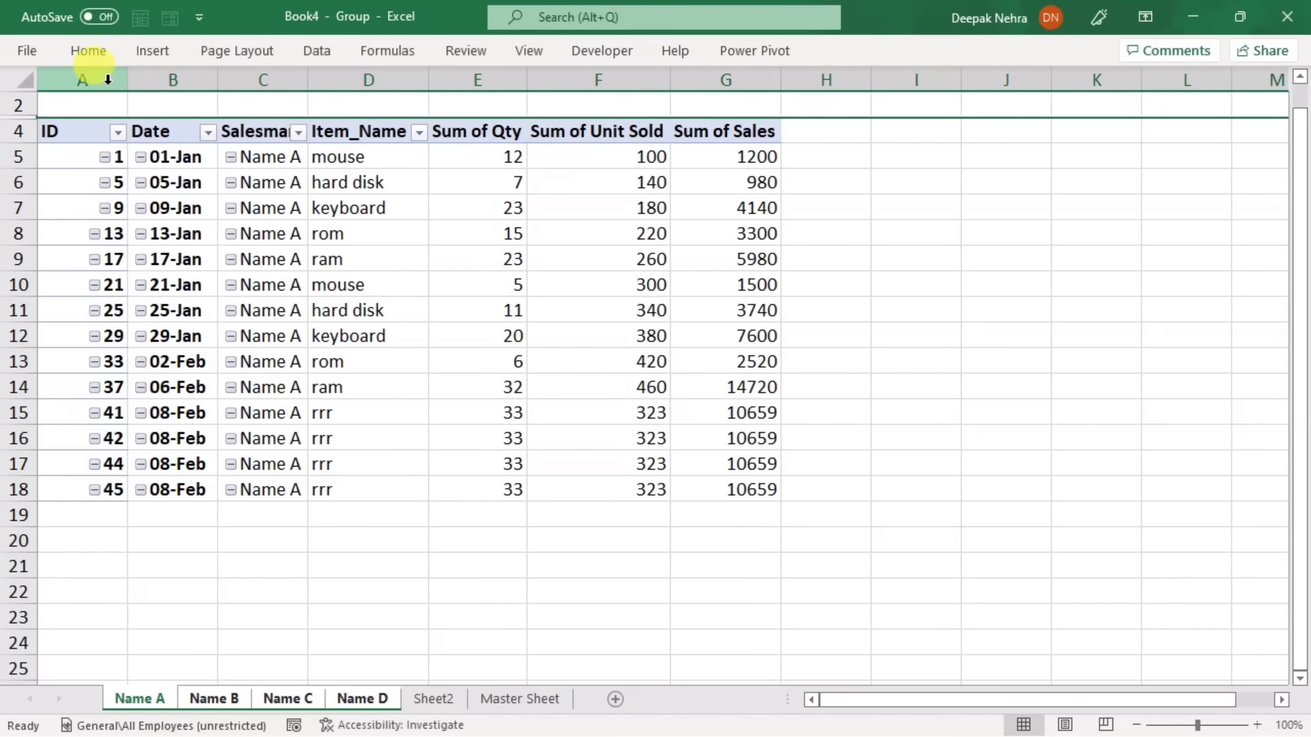
Step: Widen columns A to G on the grouped worksheets, giving columns E, F and G one equal width
left_click_drag(128, 80, 144, 81)
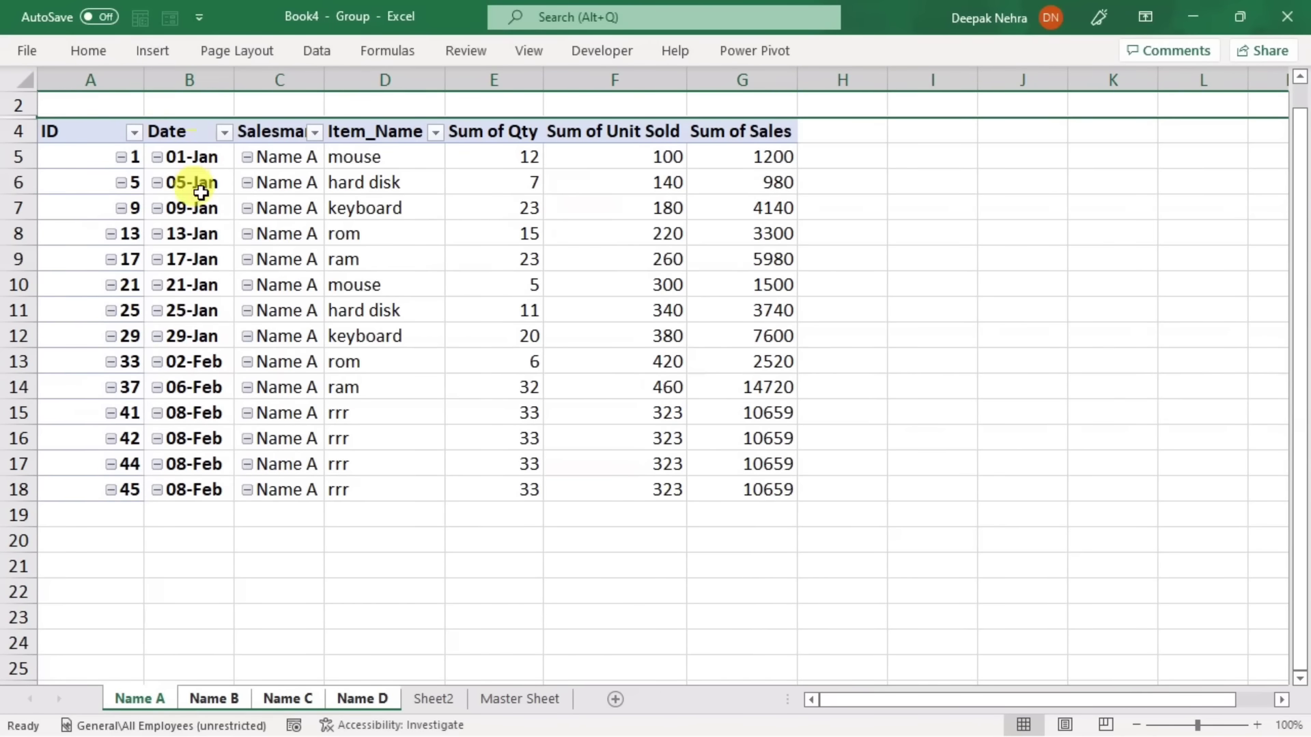
left_click_drag(234, 81, 272, 81)
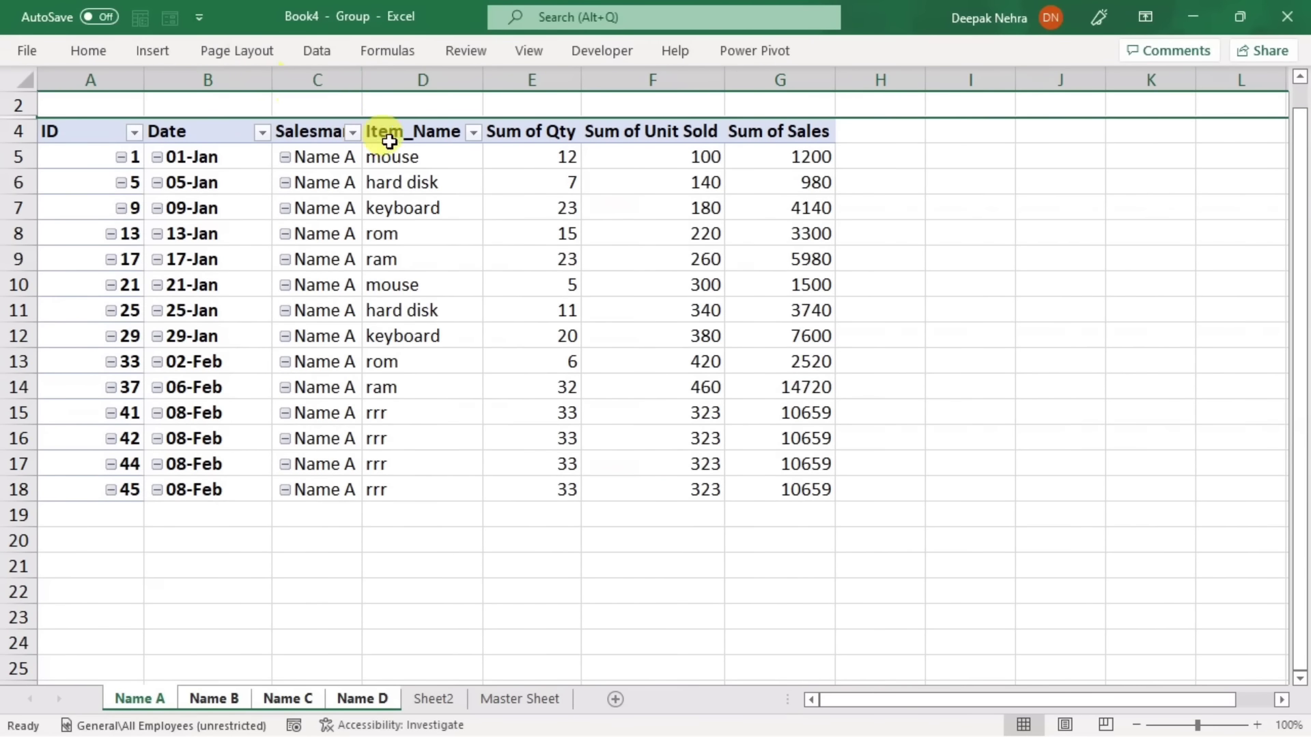
left_click_drag(359, 80, 403, 82)
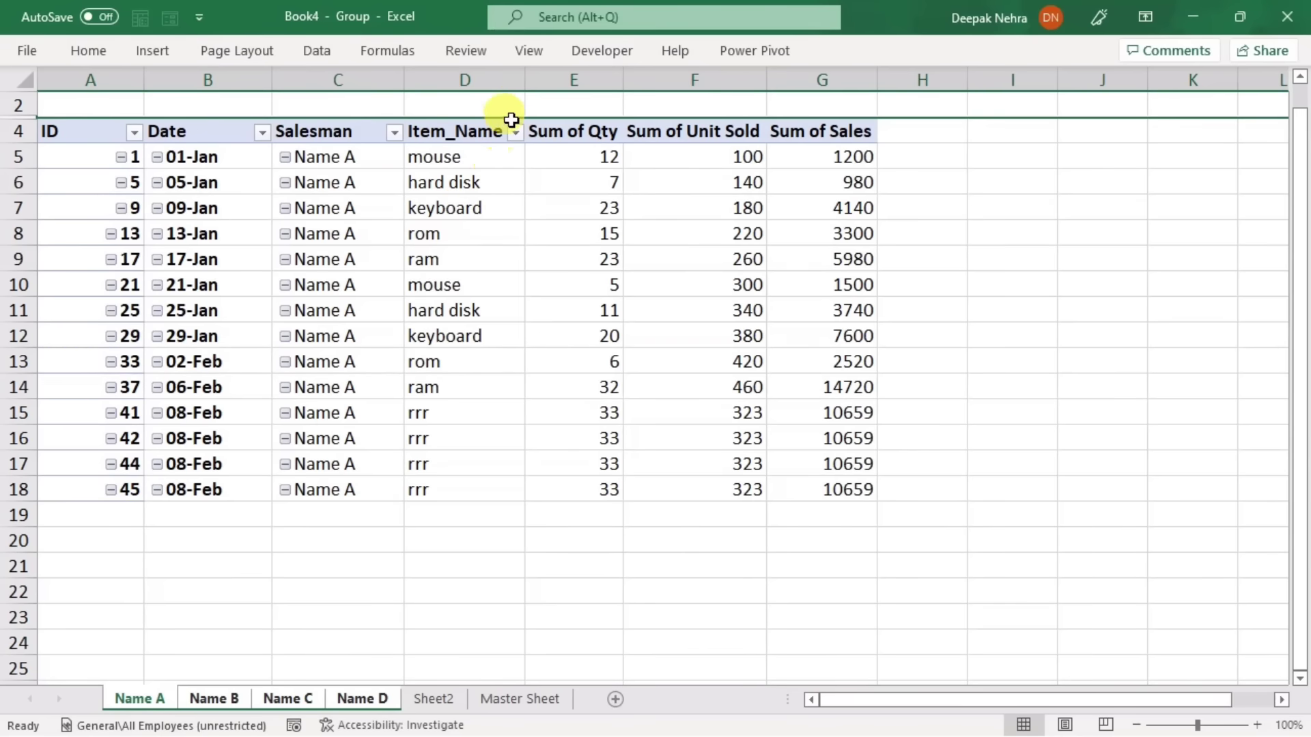
left_click_drag(520, 74, 785, 90)
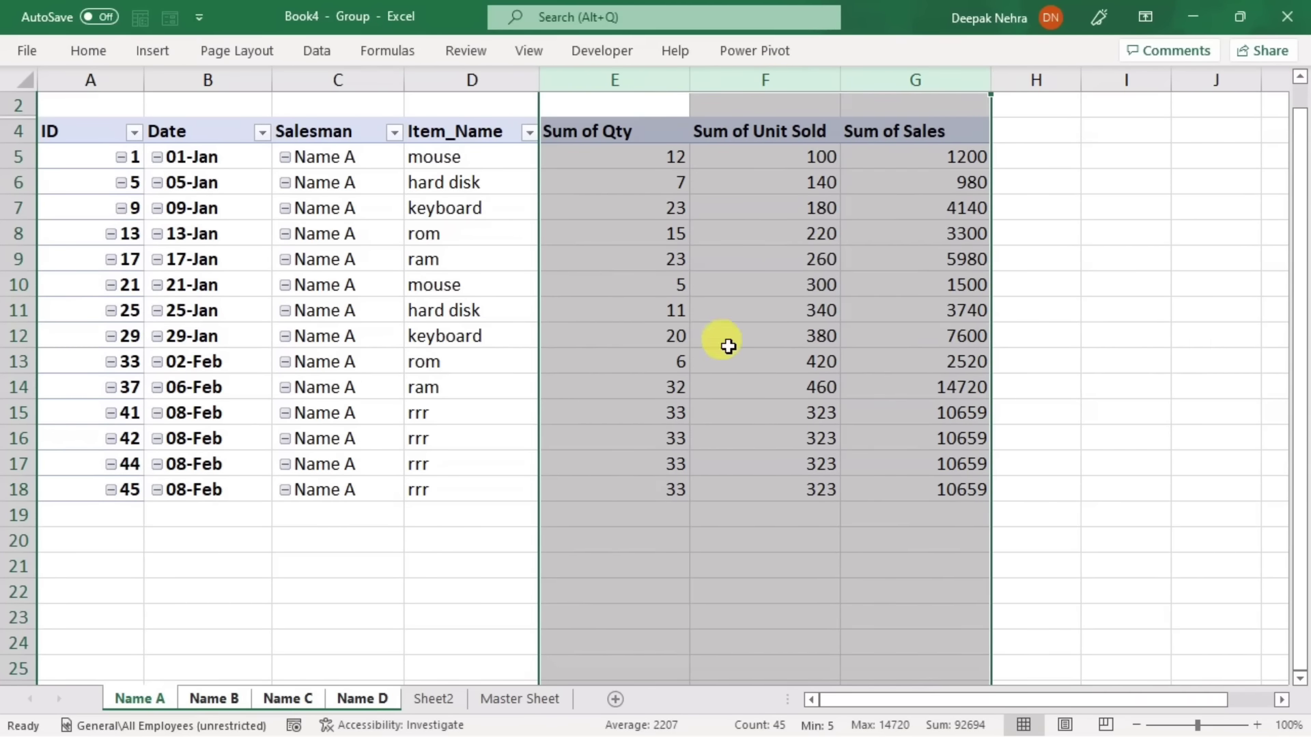
left_click(474, 463)
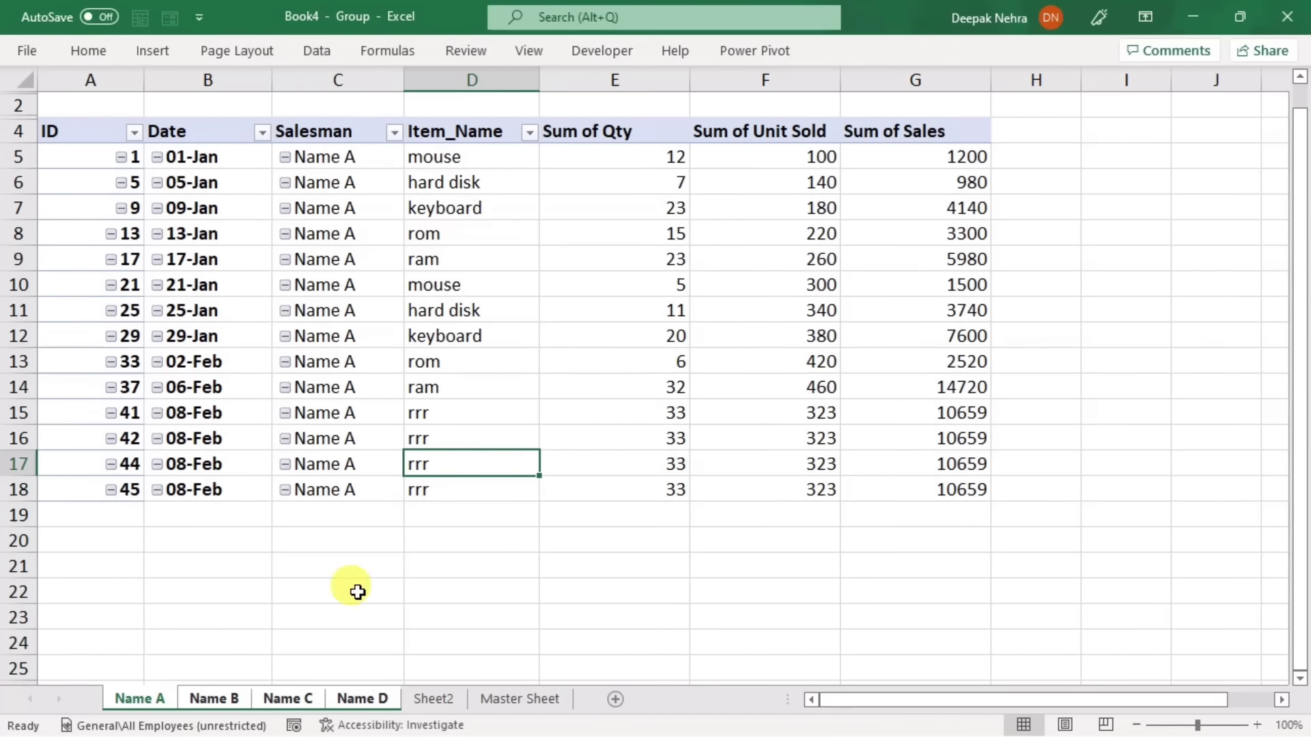
Step: Ungroup the worksheets and check the new layout on each of the four salesman sheets
left_click(431, 698)
left_click(198, 700)
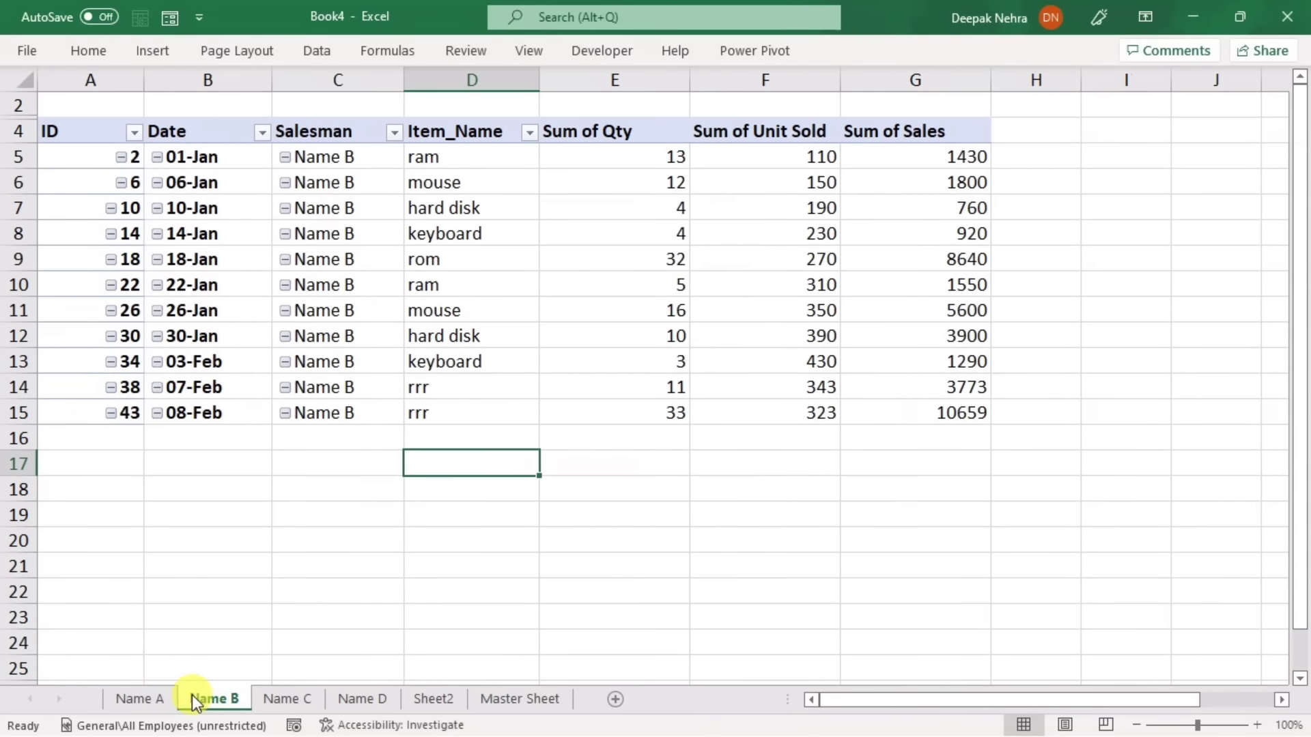
key("ctrl+Page_Up")
left_click(245, 700)
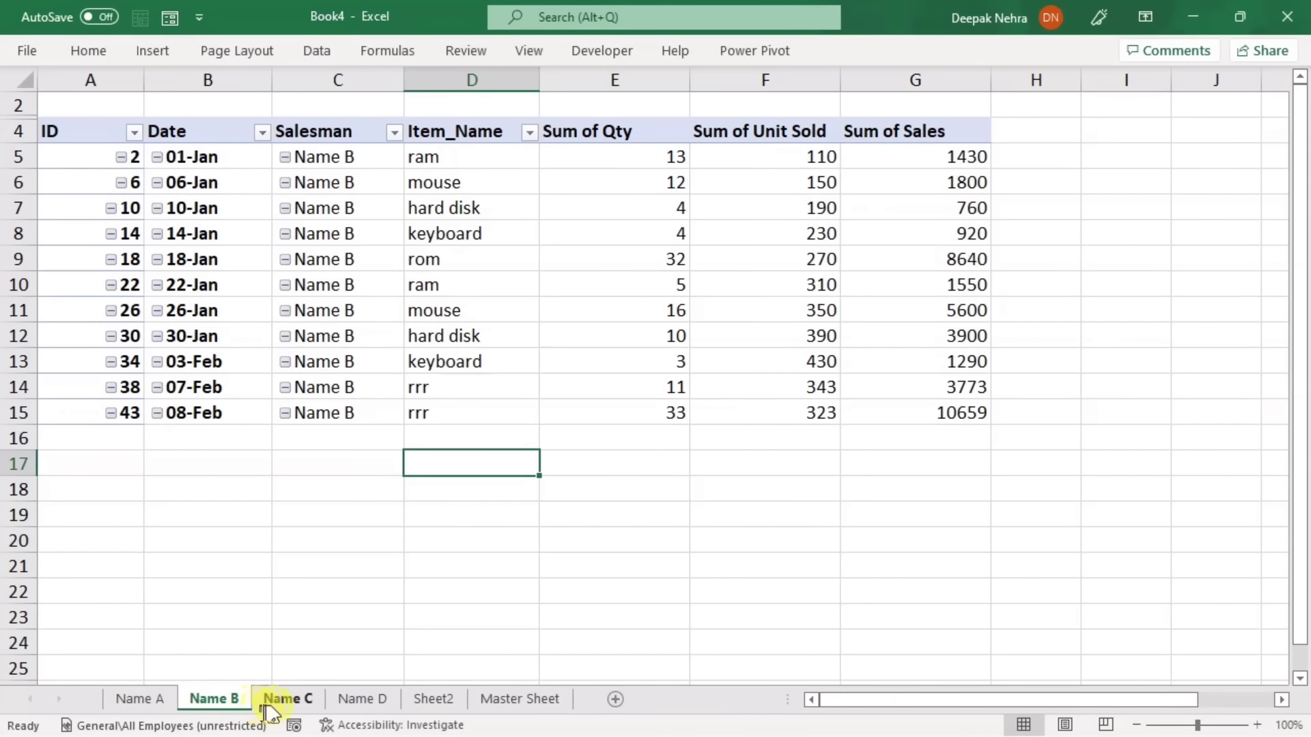
left_click(287, 699)
left_click(348, 700)
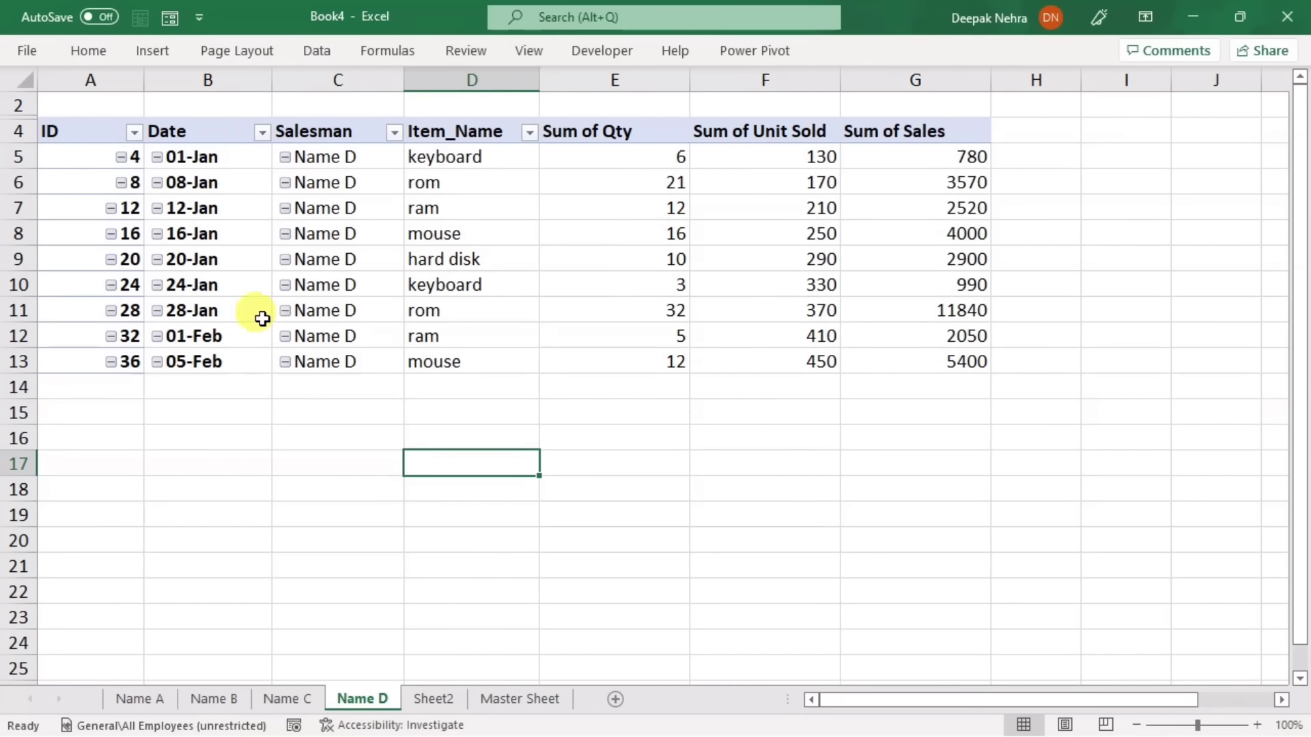
left_click(140, 699)
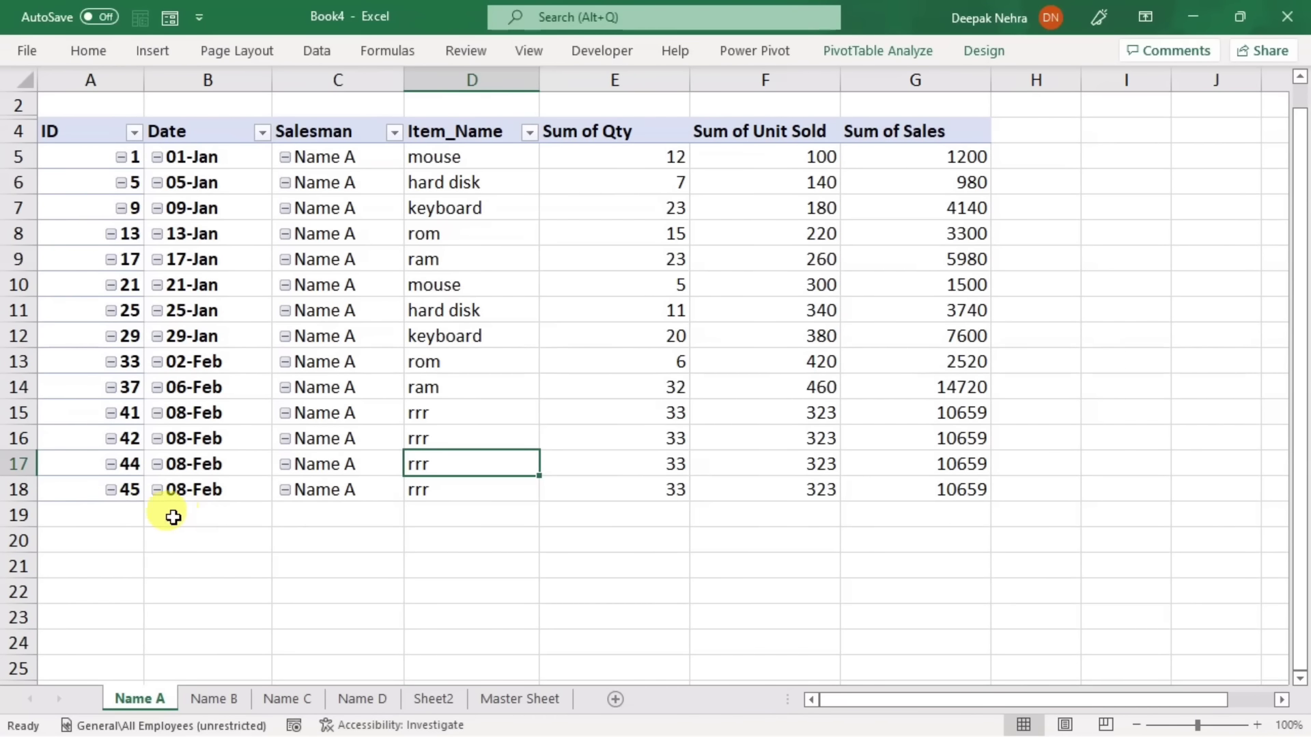
Step: Add a record with ID 46 below the Master Sheet table, copying date, salesman, item, quantity and units sold from the row above
left_click(505, 698)
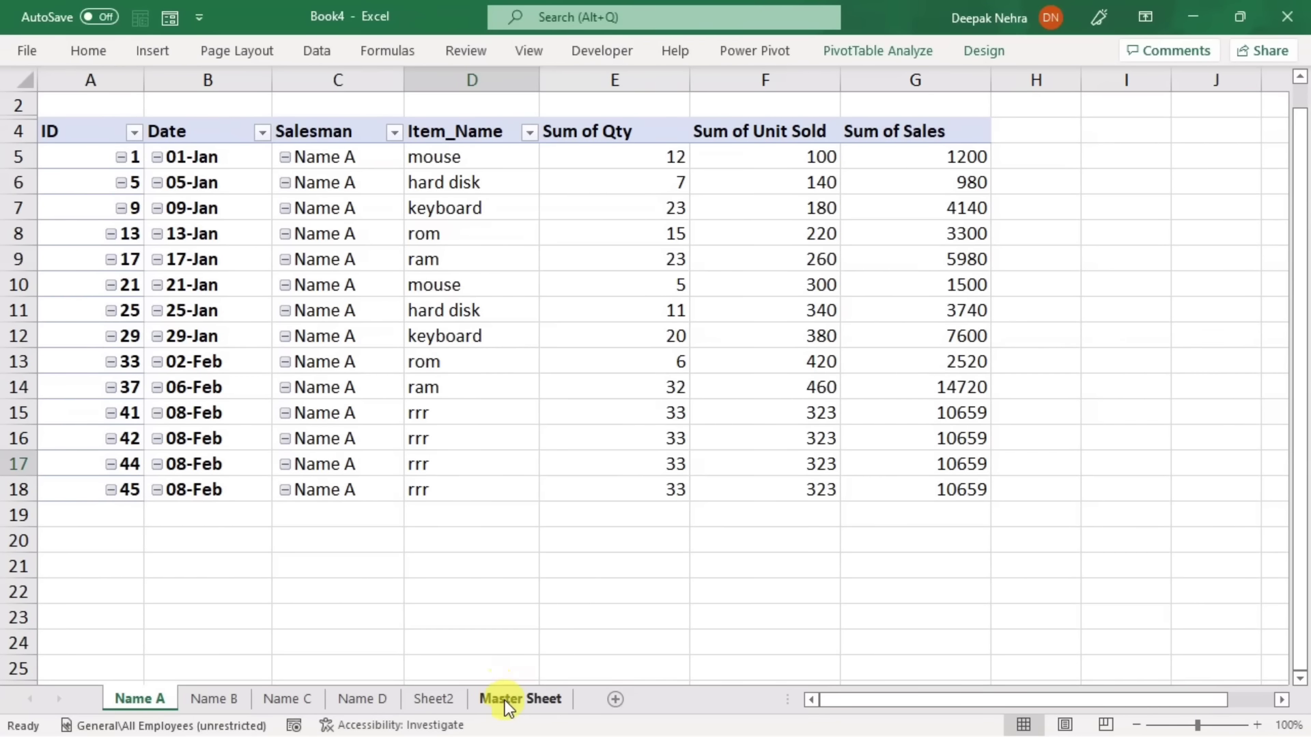
left_click(490, 561)
scroll(491, 553, "down", 11)
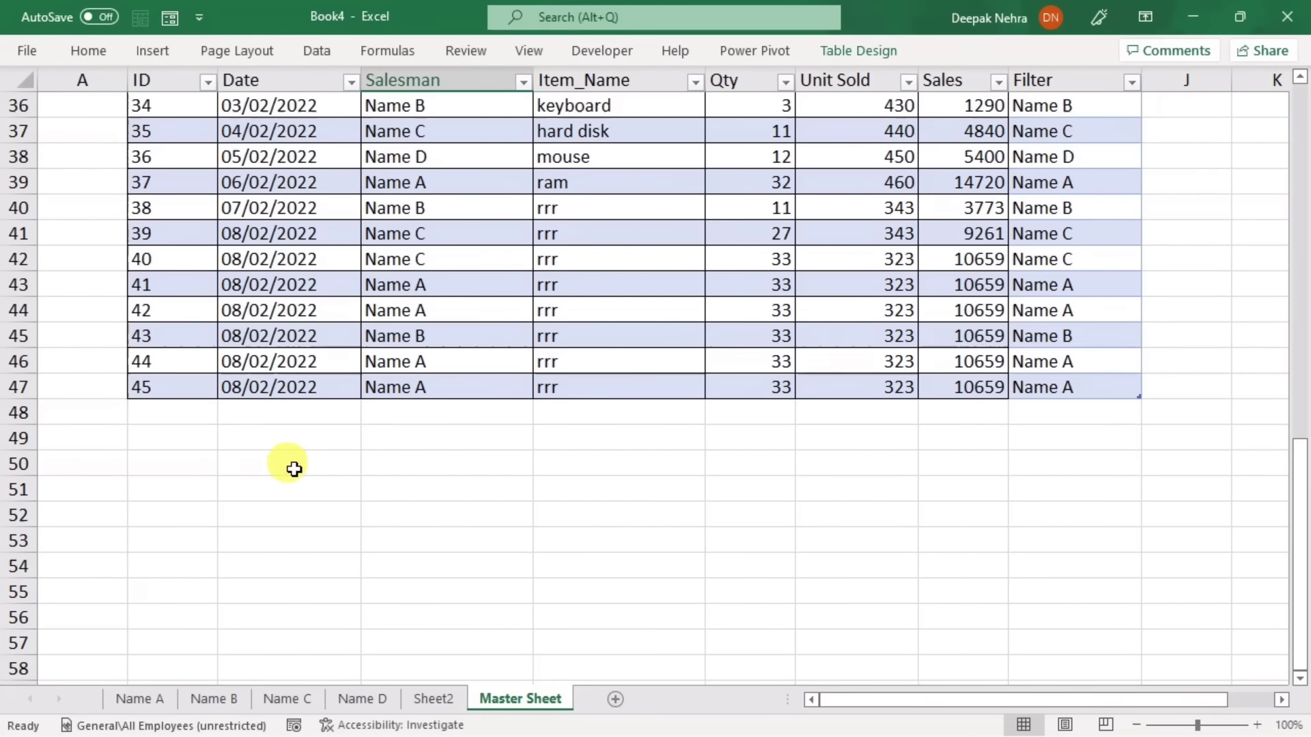
left_click(173, 412)
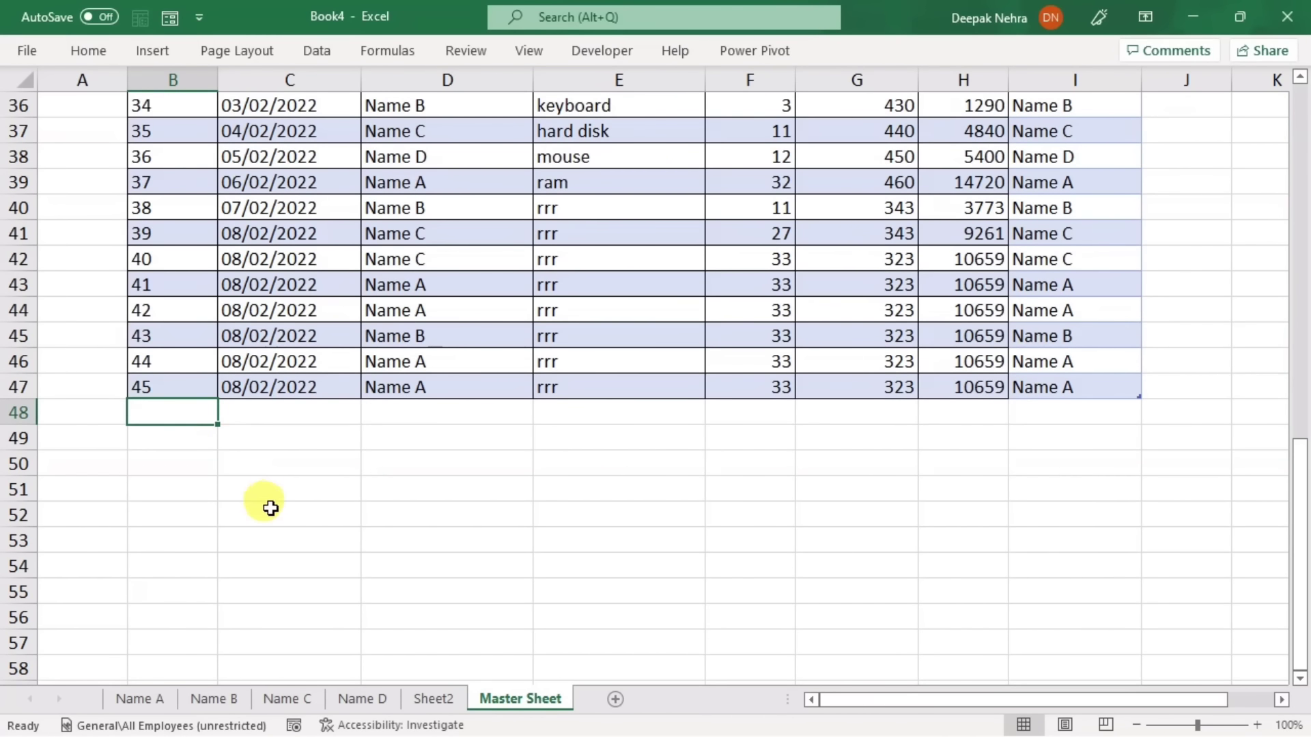
type("46")
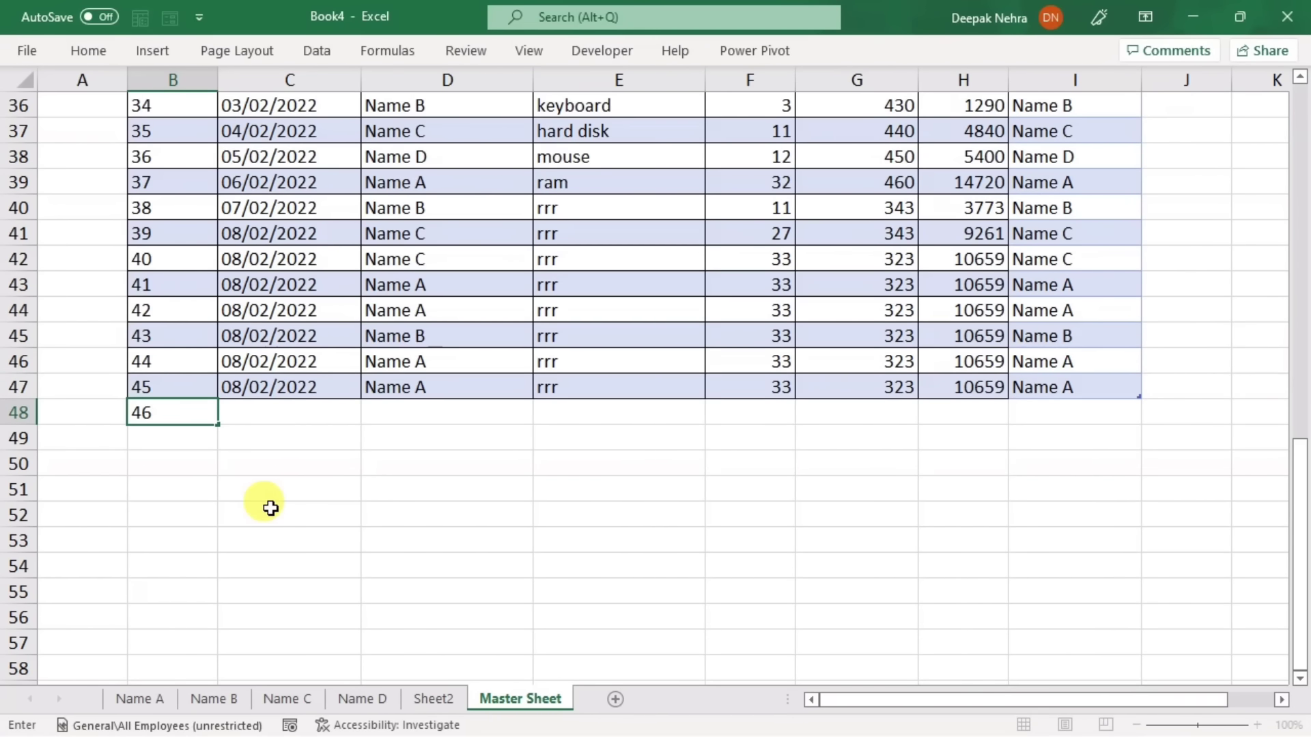
key("Tab")
key("ctrl+d")
key("Tab")
key("ctrl+d")
key("Tab")
key("ctrl+d")
key("Tab")
key("ctrl+d")
key("Tab")
key("ctrl+d")
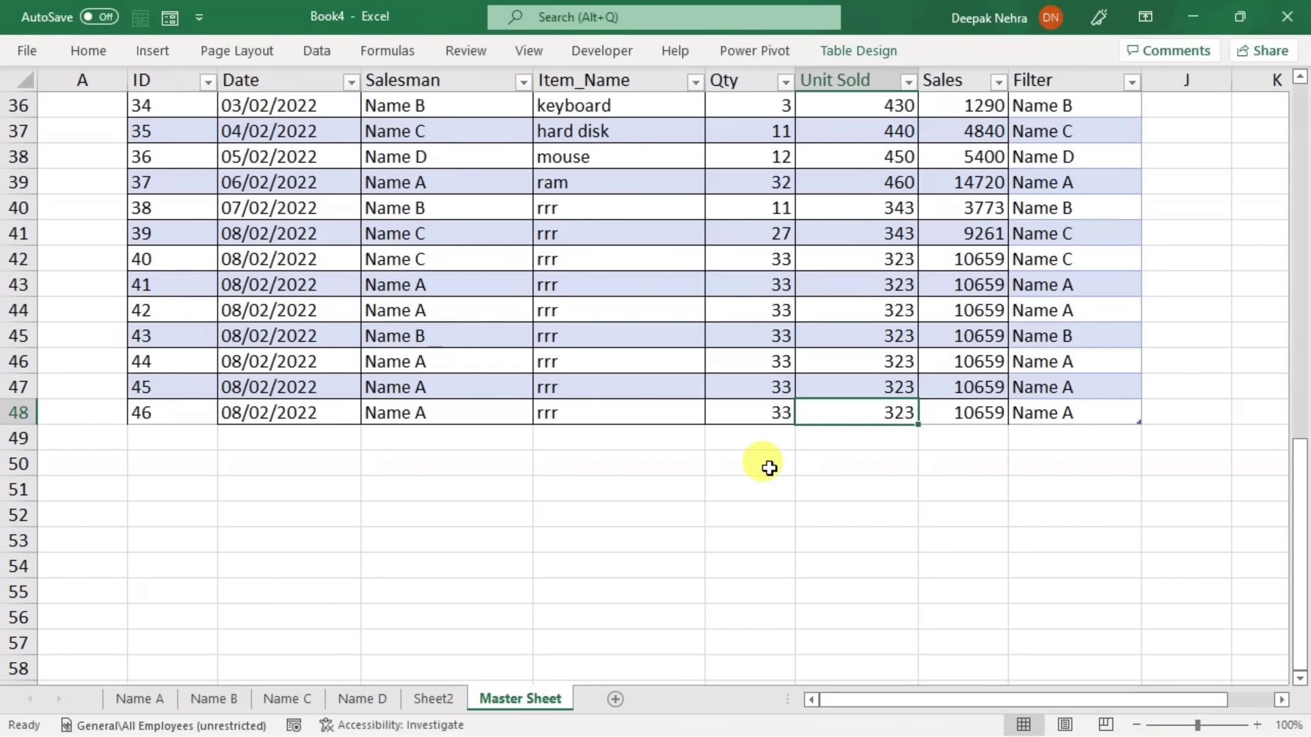
left_click(321, 543)
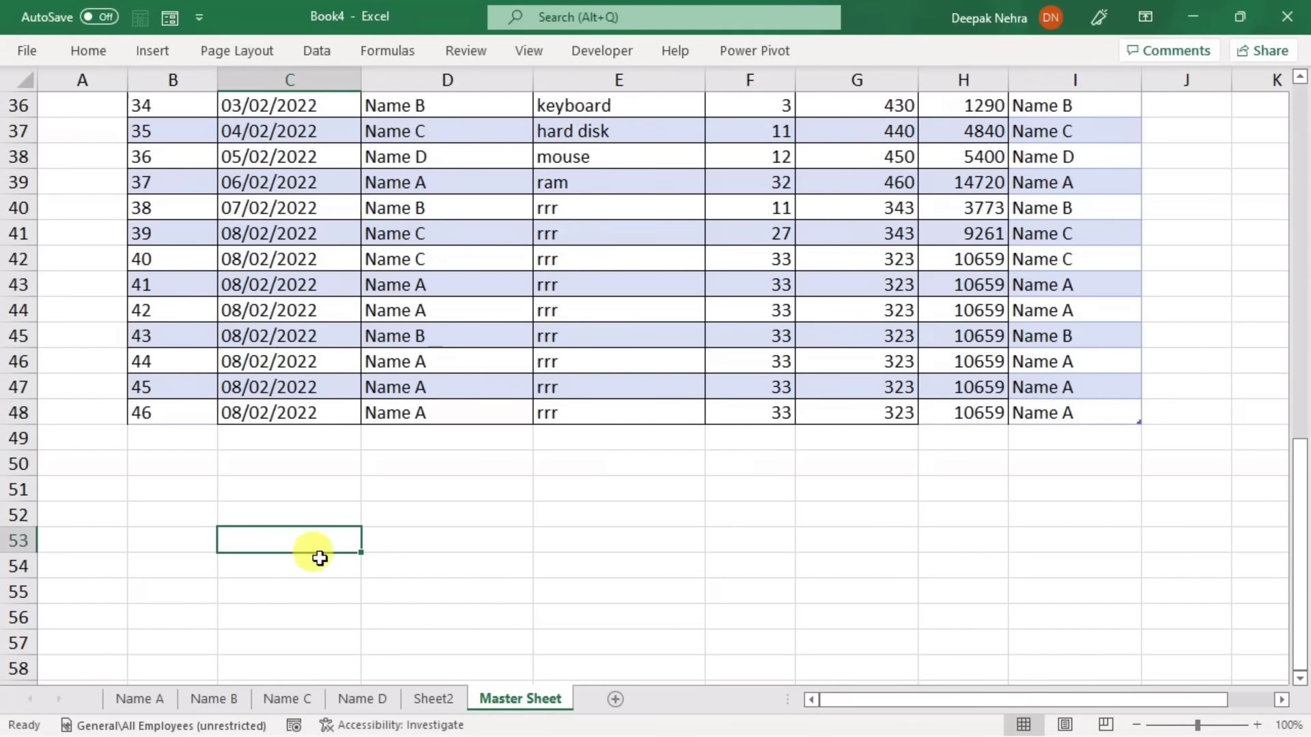
Step: Refresh the PivotTable on the Name A worksheet and compare its last record with the Master Sheet
left_click(142, 698)
left_click(587, 384)
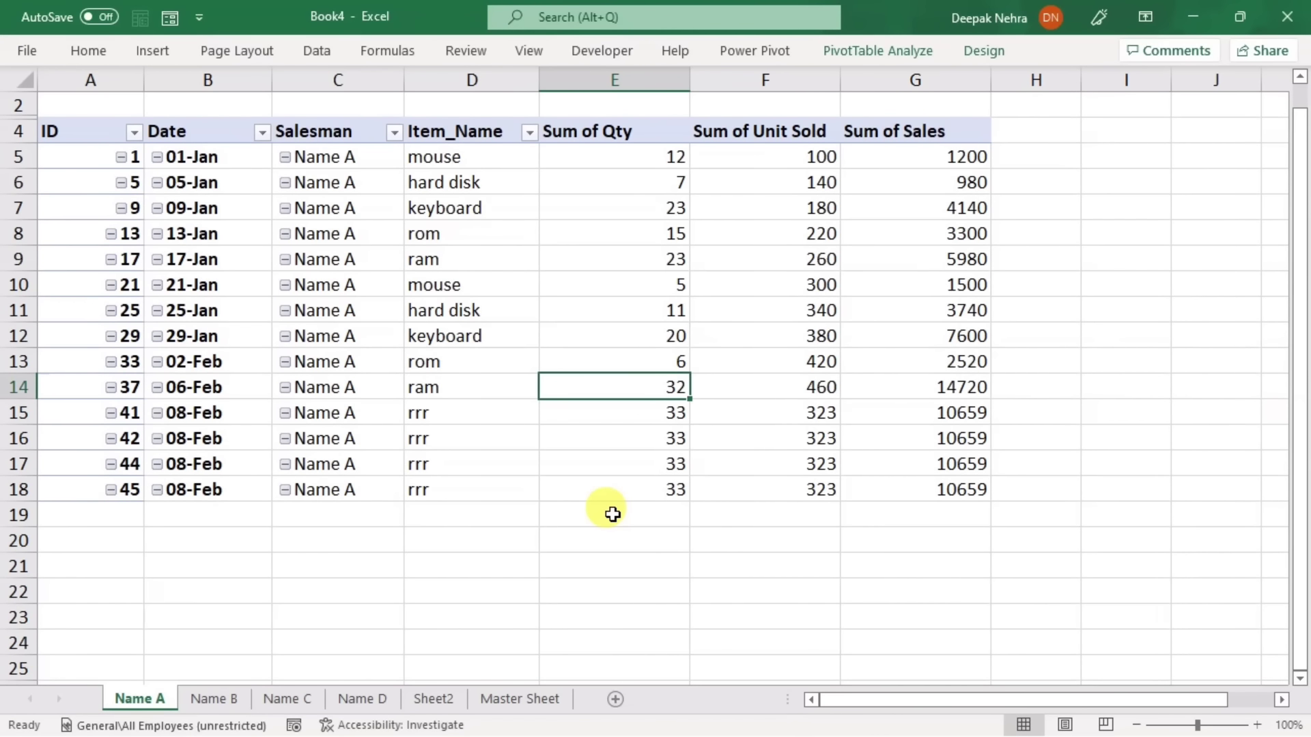
key("alt+F5")
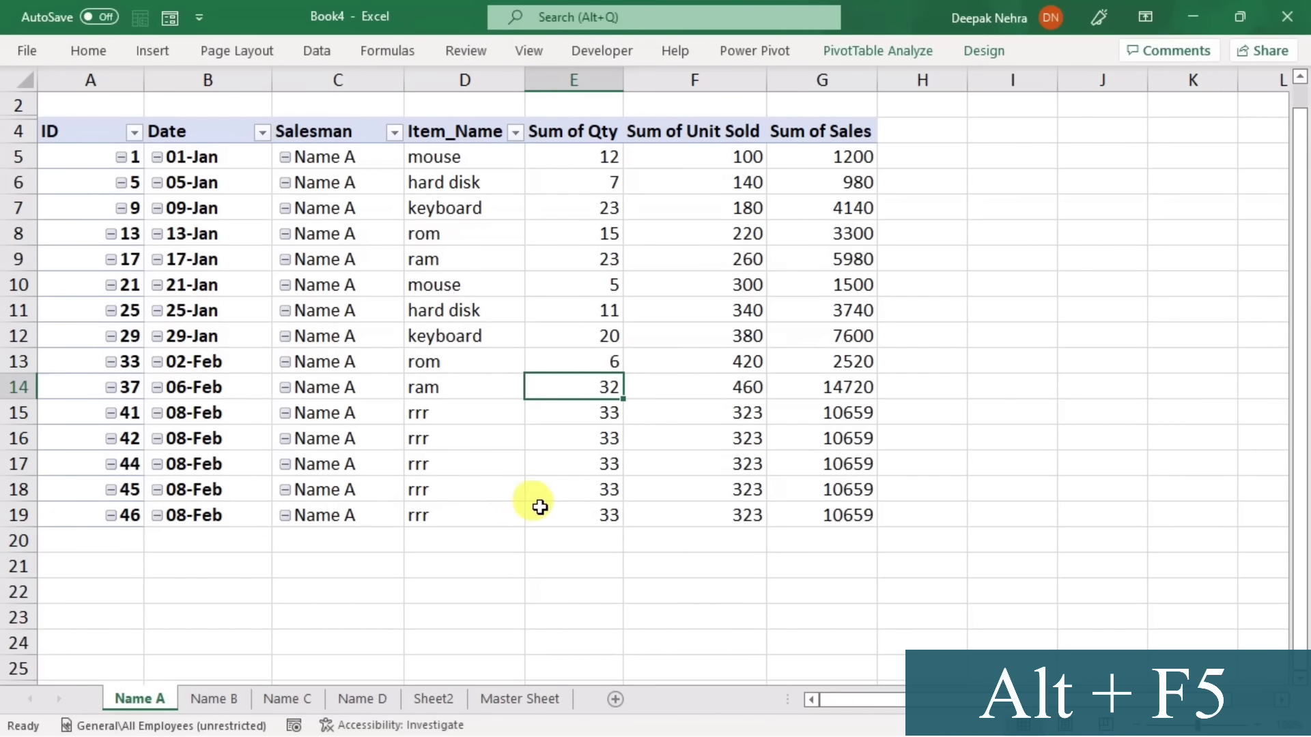
left_click(510, 698)
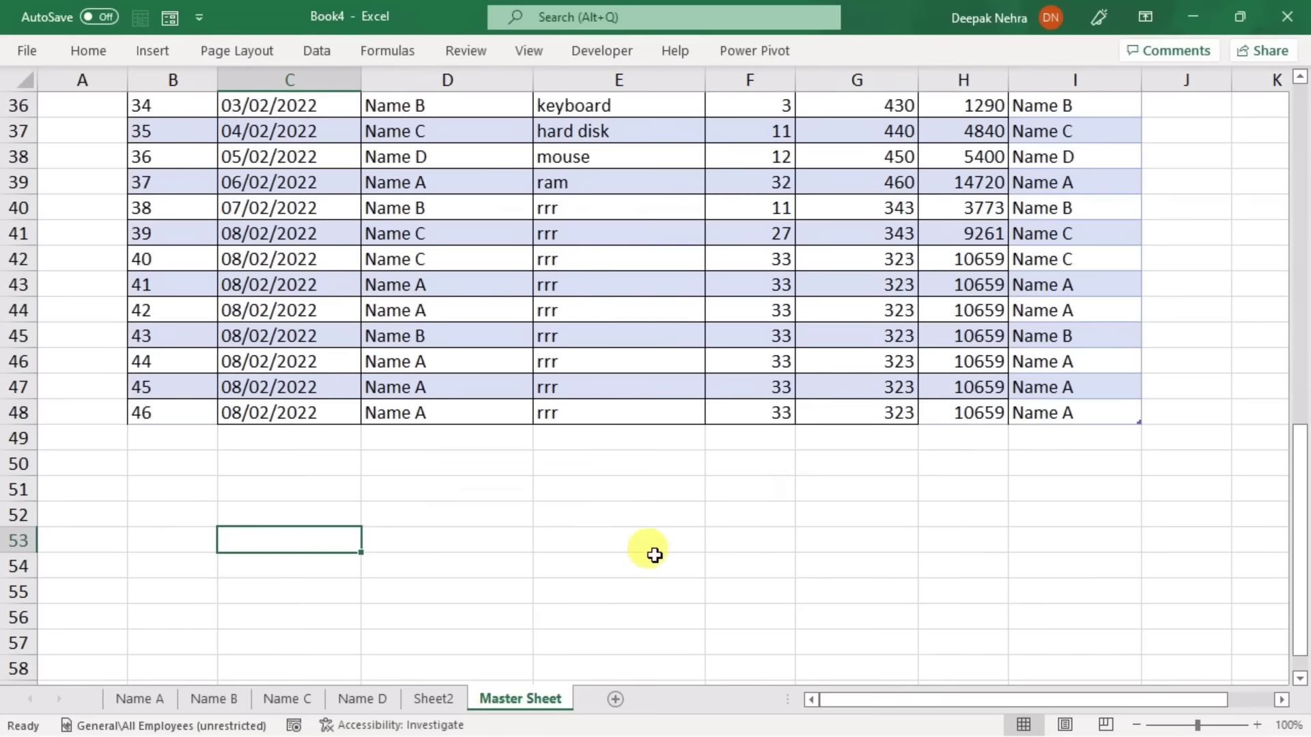
left_click(132, 698)
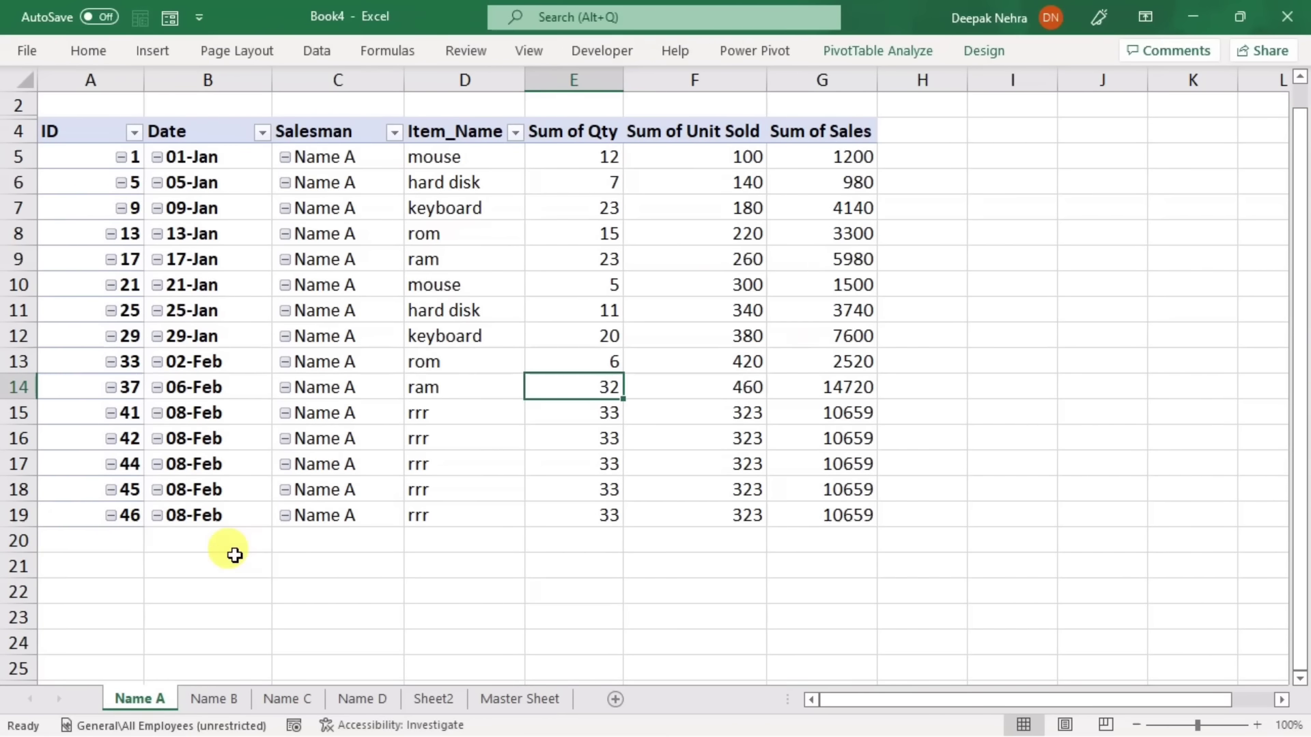
left_click(402, 364)
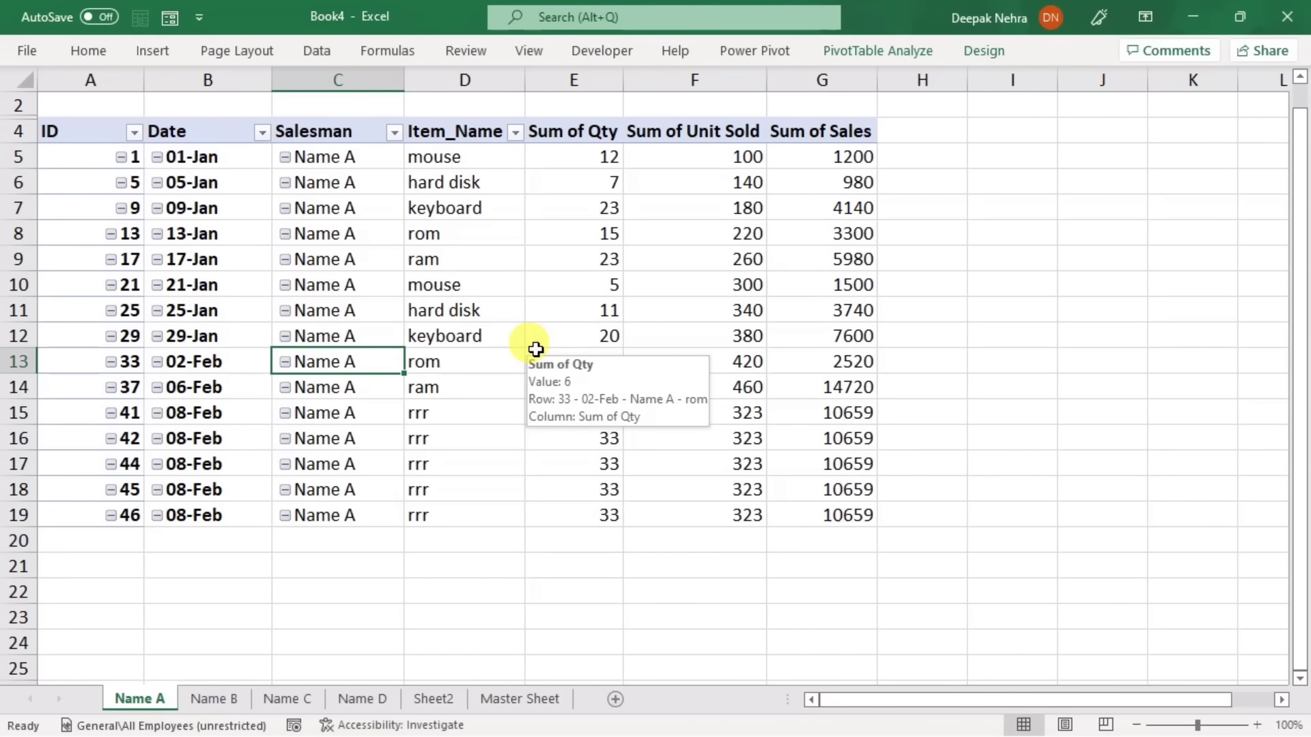
Step: Add Master Sheet record 47 with today's date, salesman Name B and item mouse, copying Qty and Unit Sold from the row above
left_click(220, 699)
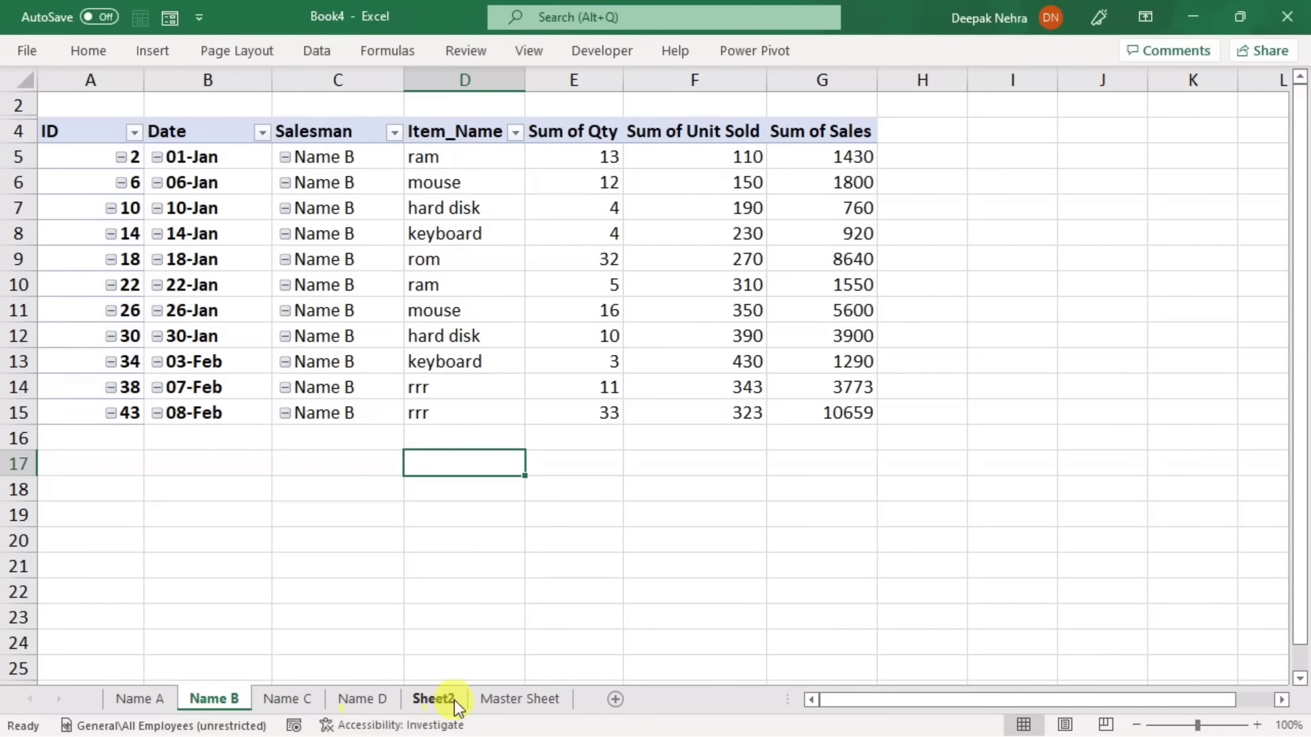
left_click(504, 699)
left_click(154, 437)
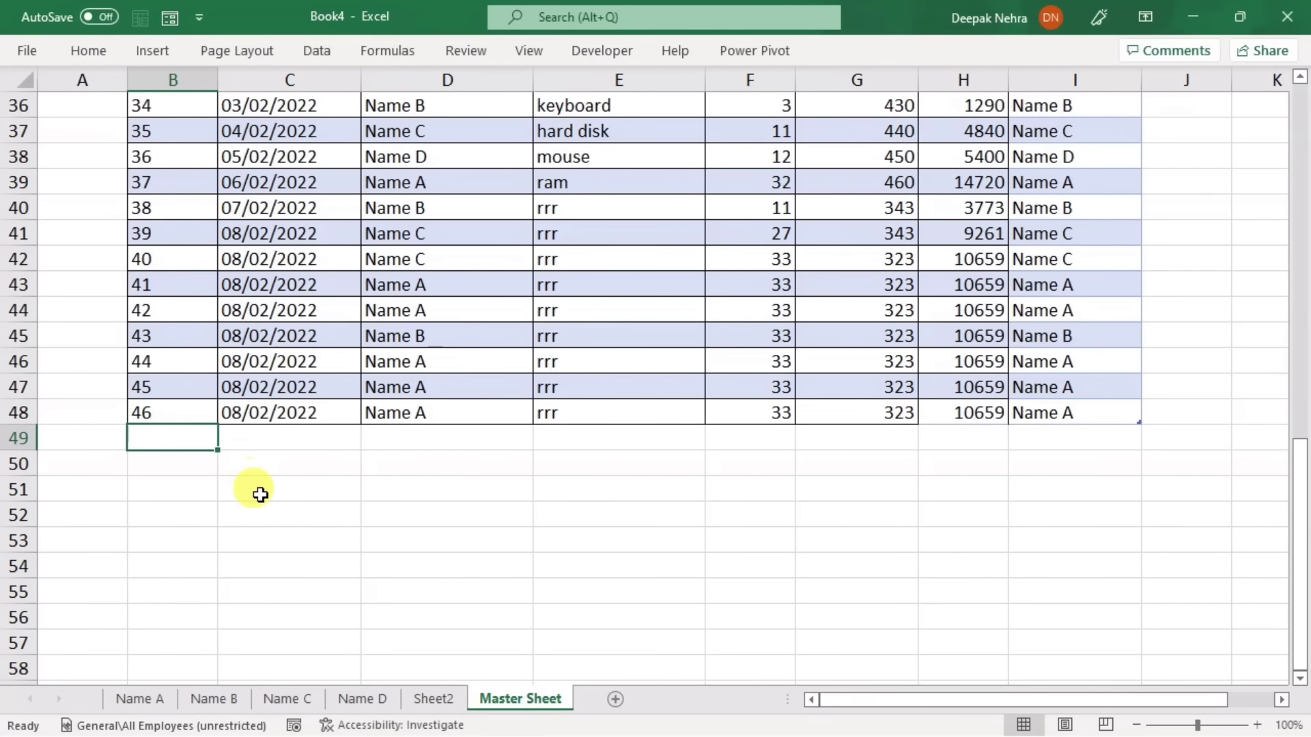
type("47")
key("Tab")
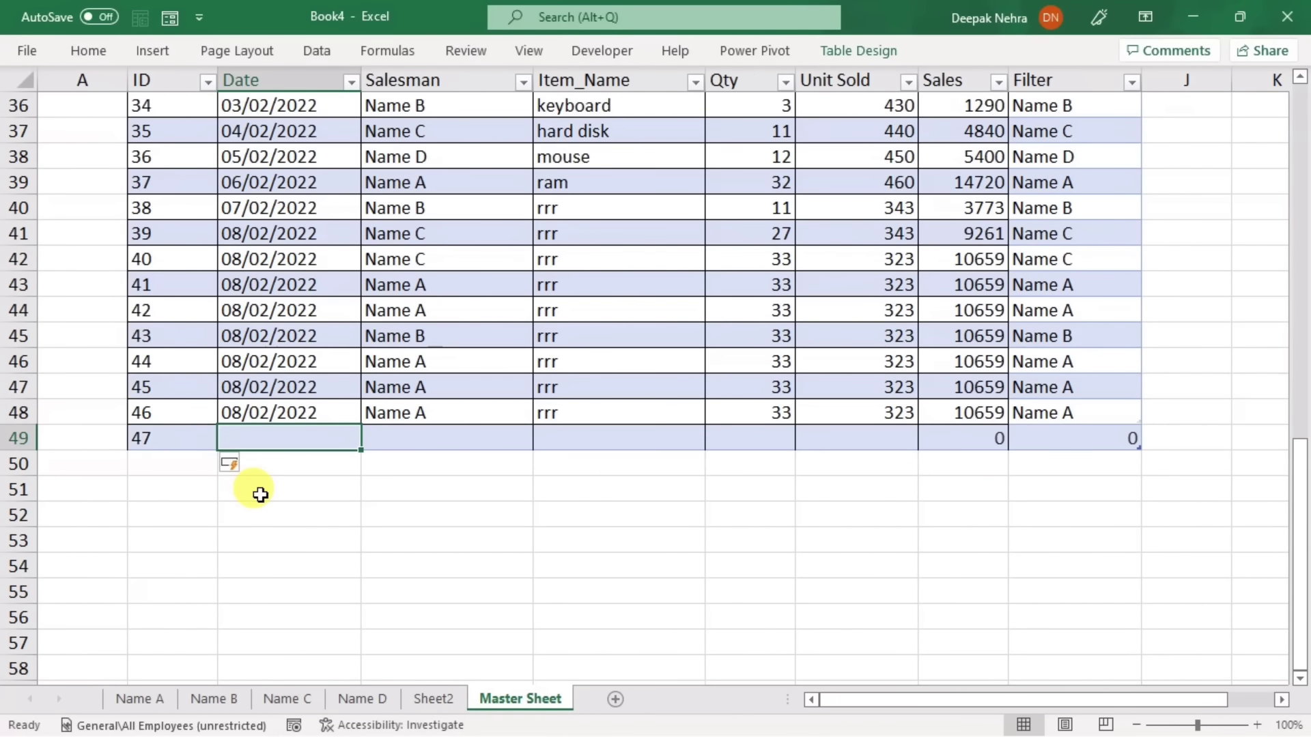
key("ctrl+semicolon")
key("Tab")
type("Name B")
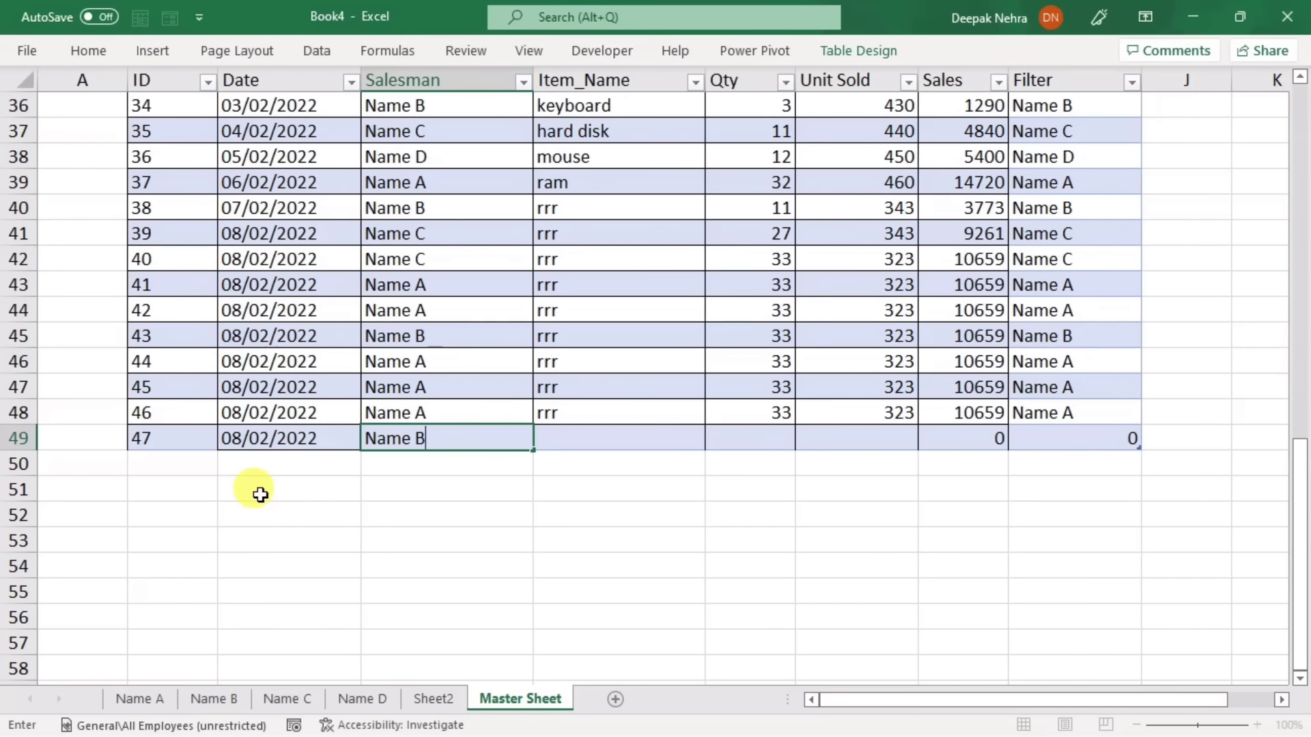
key("Tab")
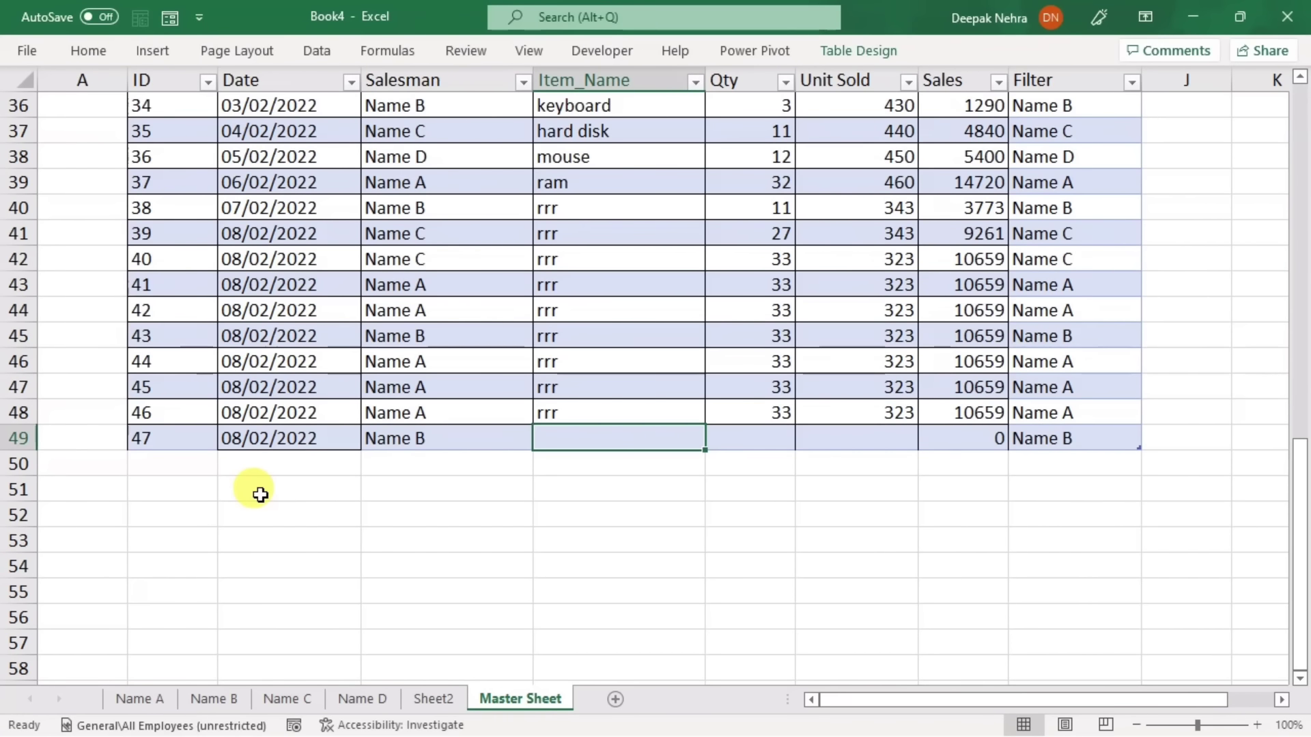
type("m")
key("Tab")
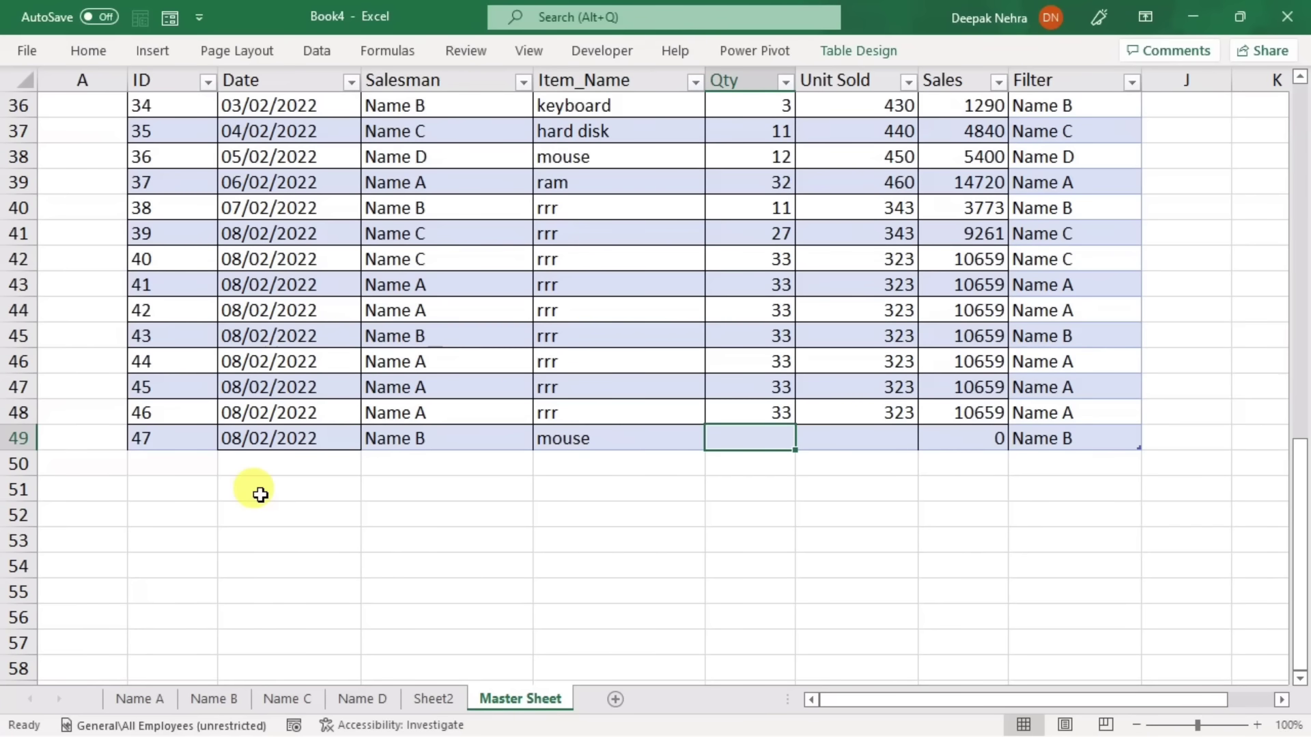
key("ctrl+s")
key("ctrl+d")
key("Tab")
key("ctrl+d")
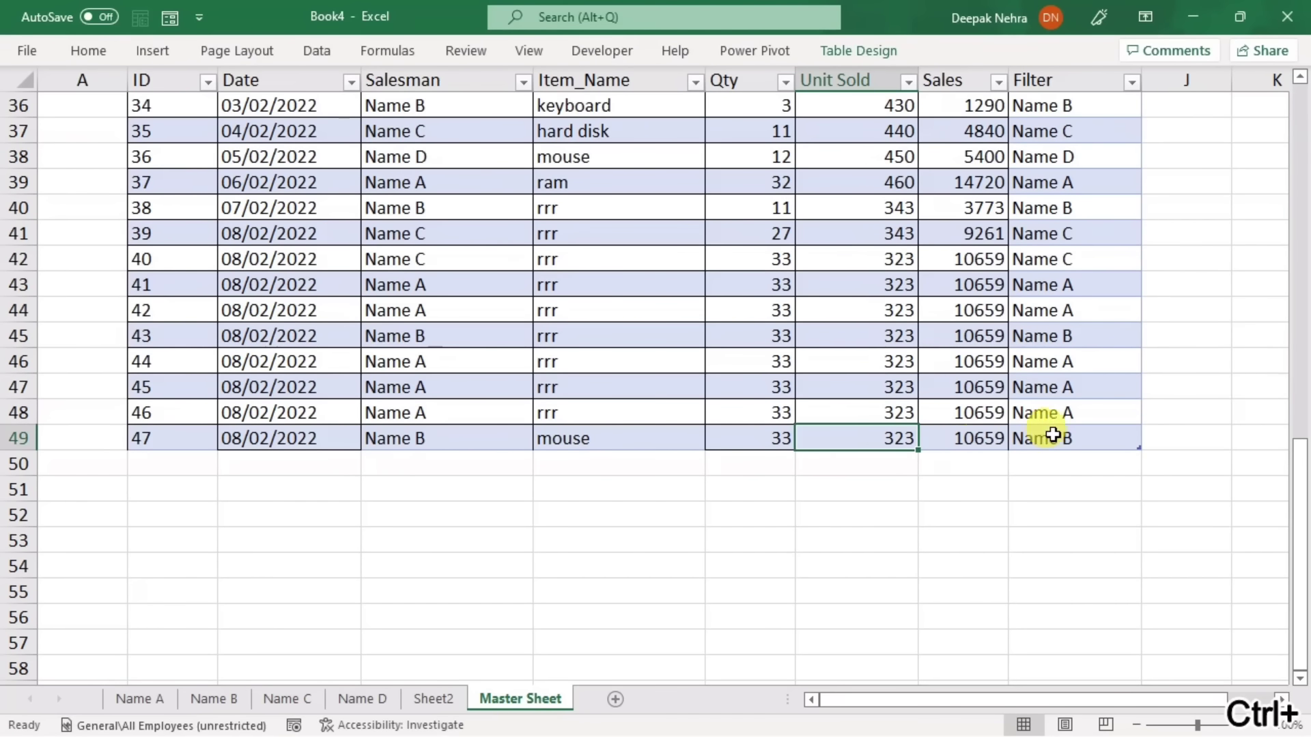
Step: Refresh the PivotTable on the Name B worksheet to bring in the new Master Sheet record
left_click(679, 536)
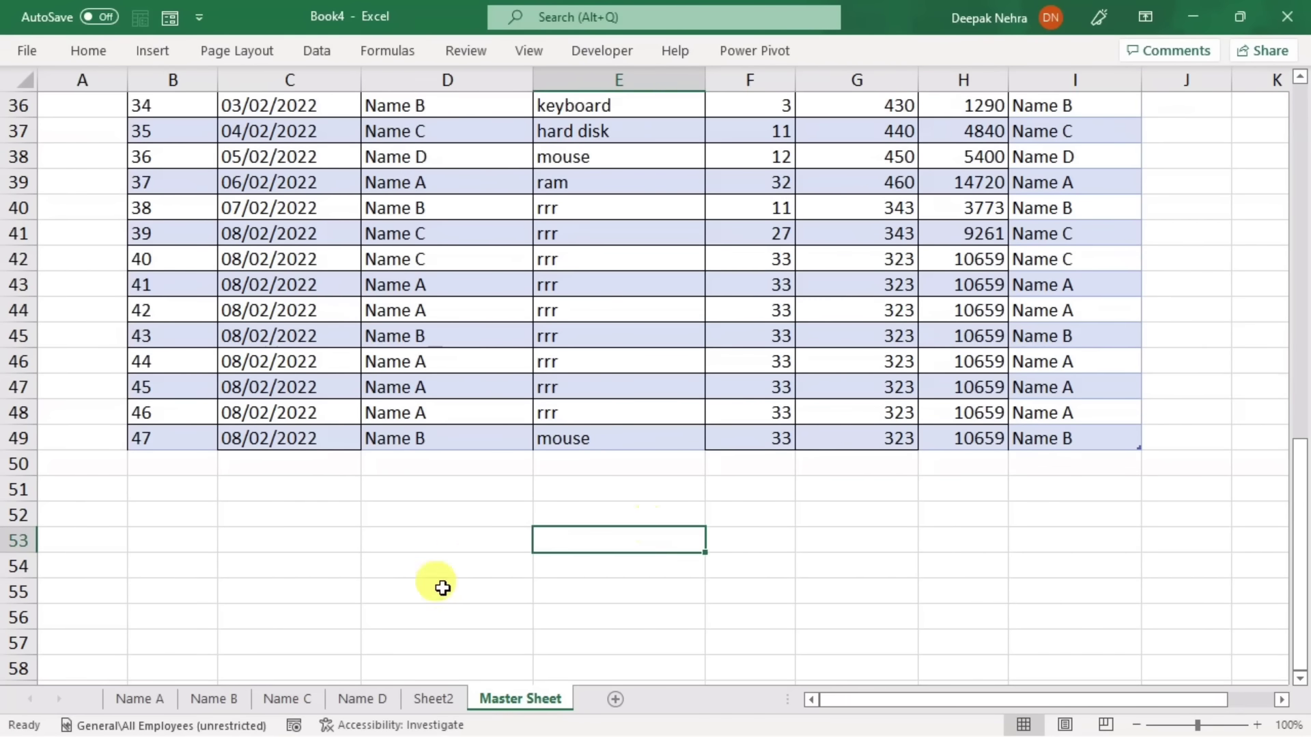
left_click(208, 697)
left_click(580, 336)
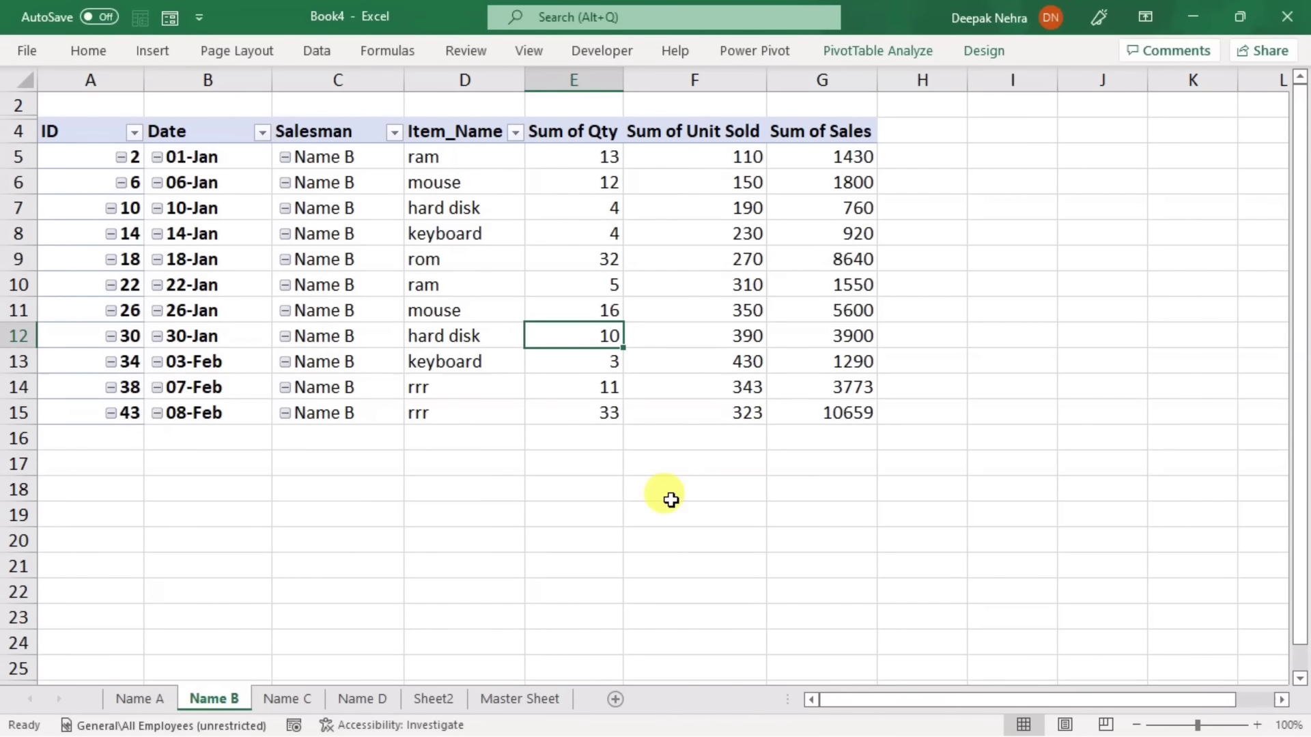
key("alt+F5")
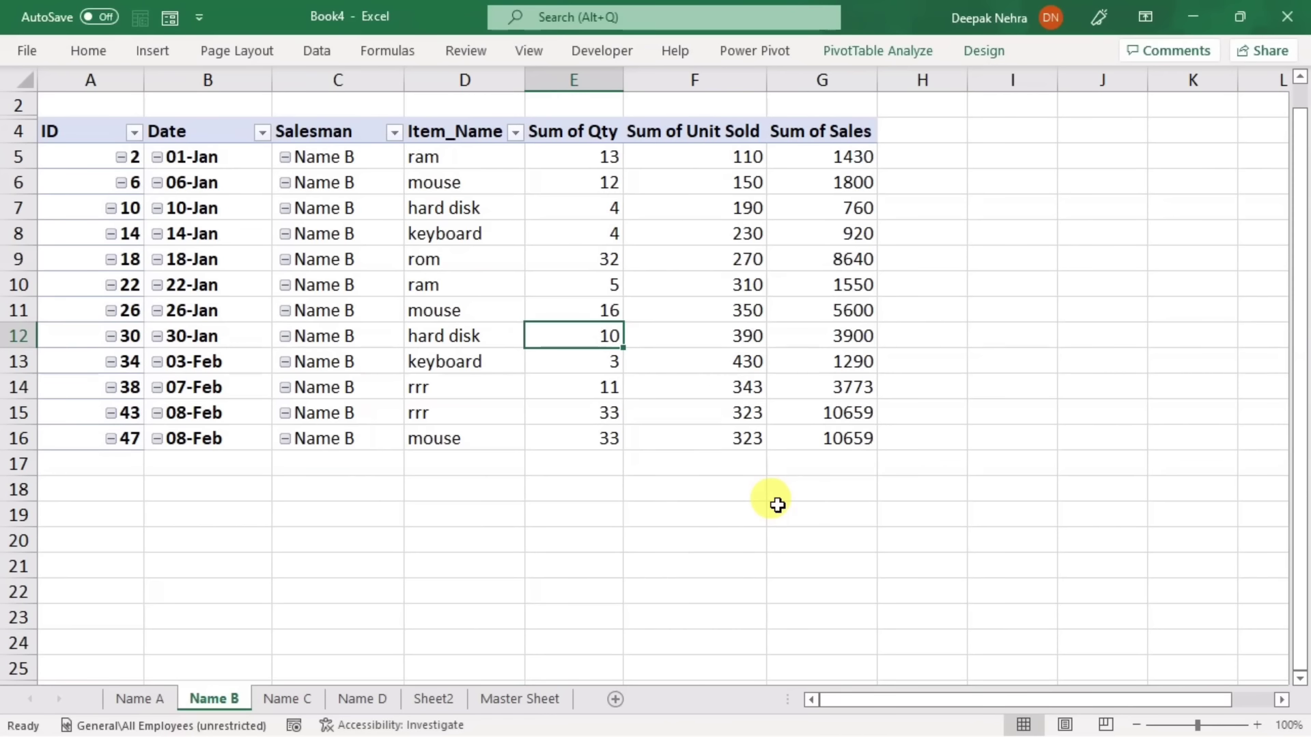
Step: Save the workbook and check how the Name B worksheet looks in print preview
key("ctrl+s")
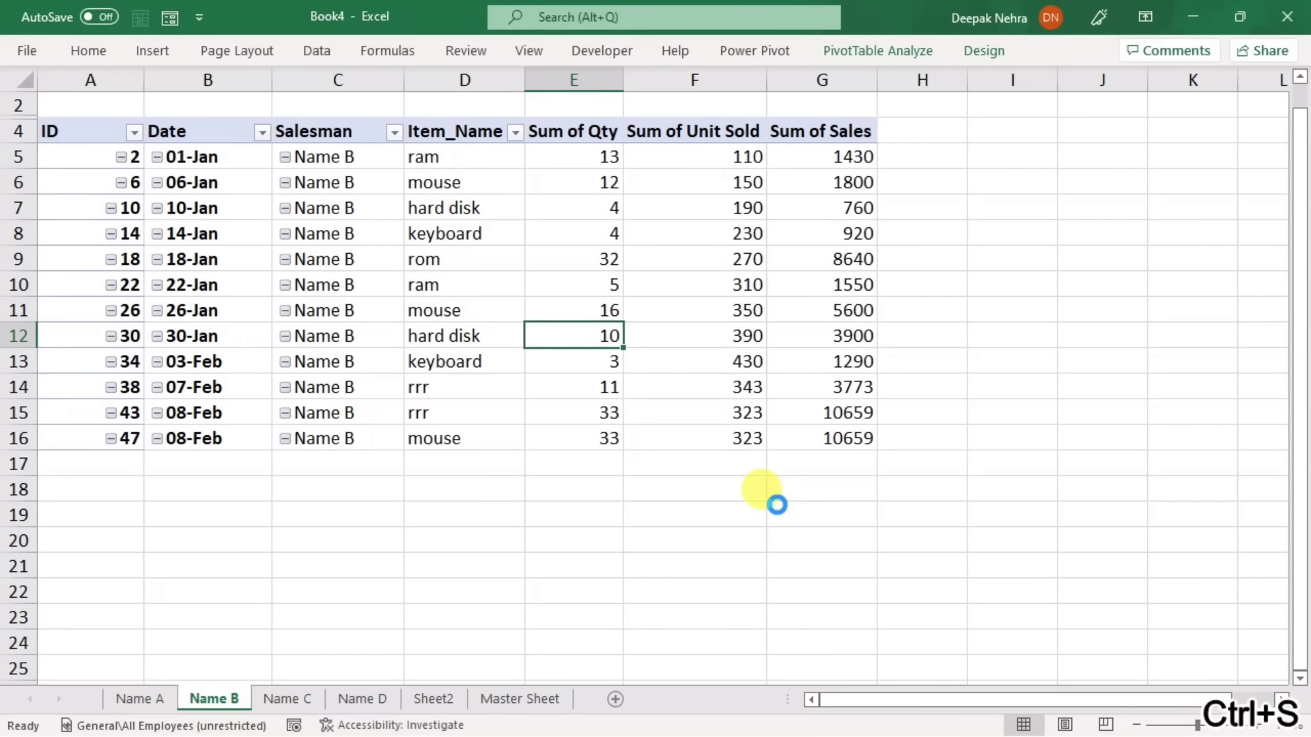
key("ctrl+p")
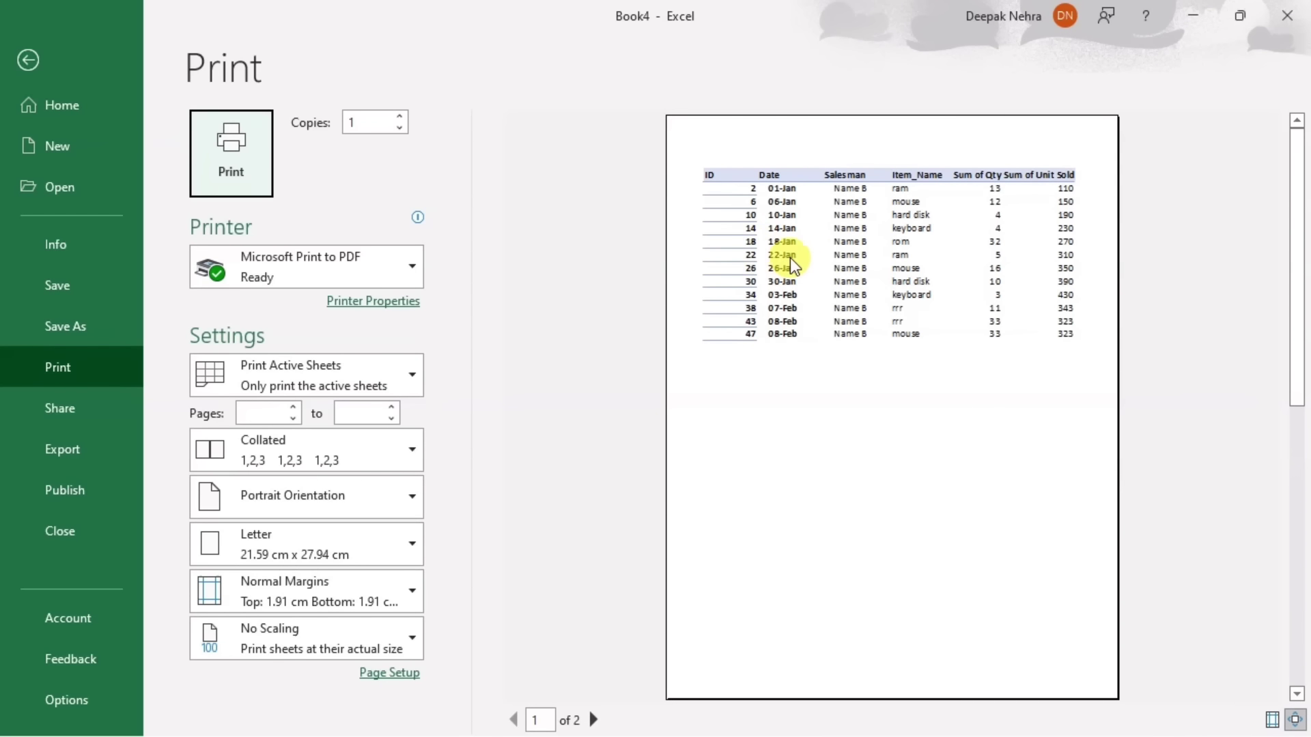
key("Escape")
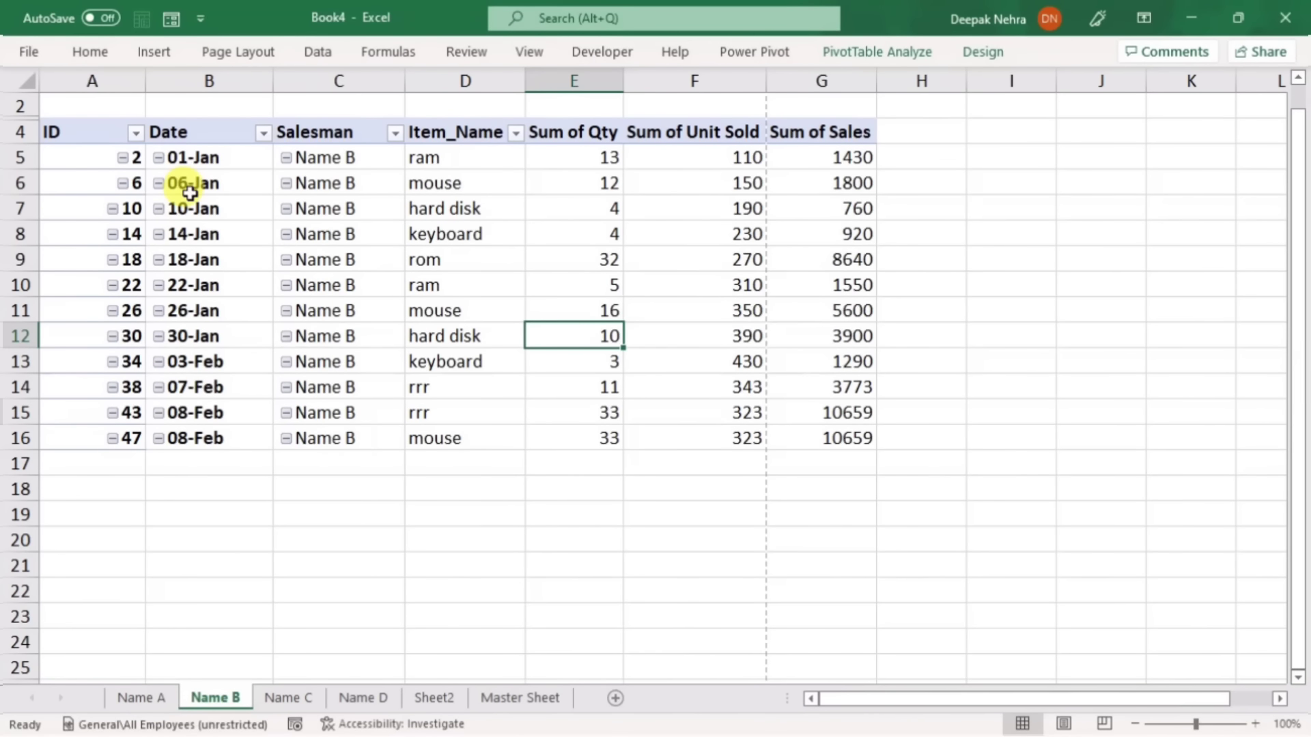
Step: Apply all borders to the entire Name B PivotTable, including its header row, and check the result in print preview
key("ctrl+a")
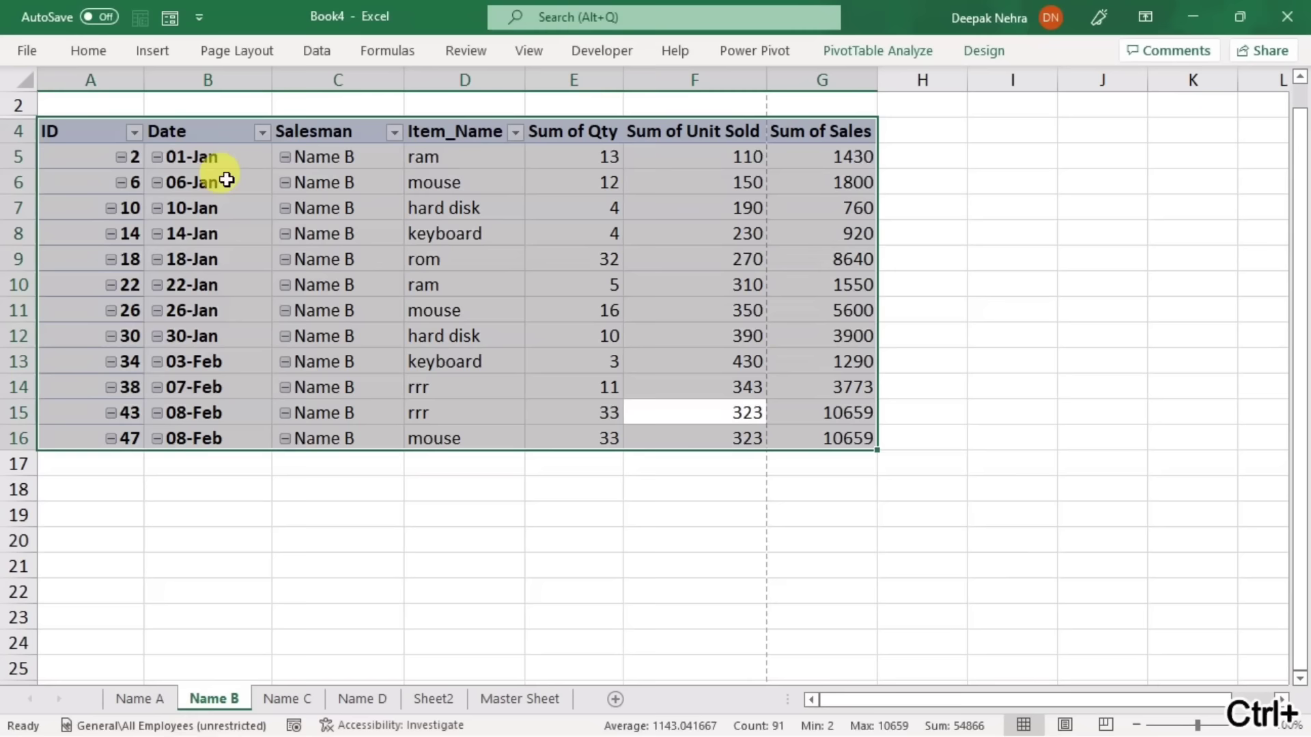
left_click(90, 51)
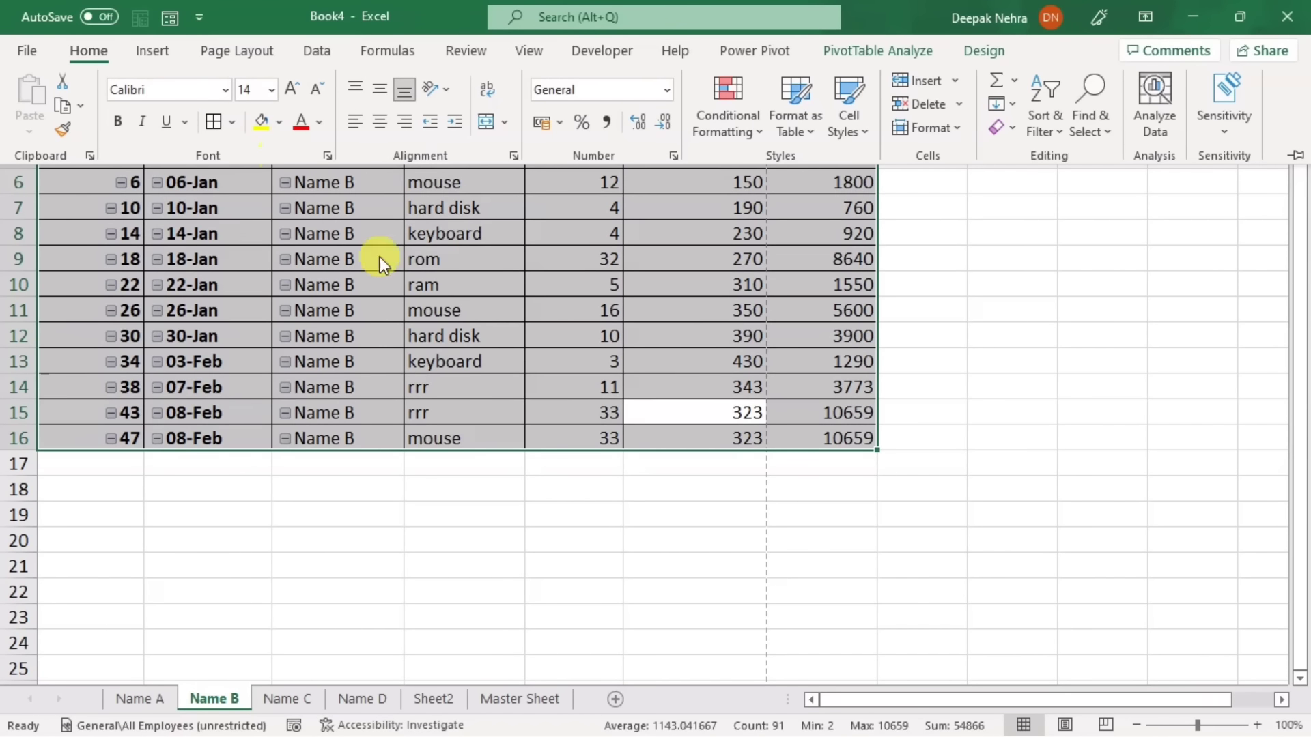
left_click_drag(380, 242, 794, 490)
left_click(795, 490)
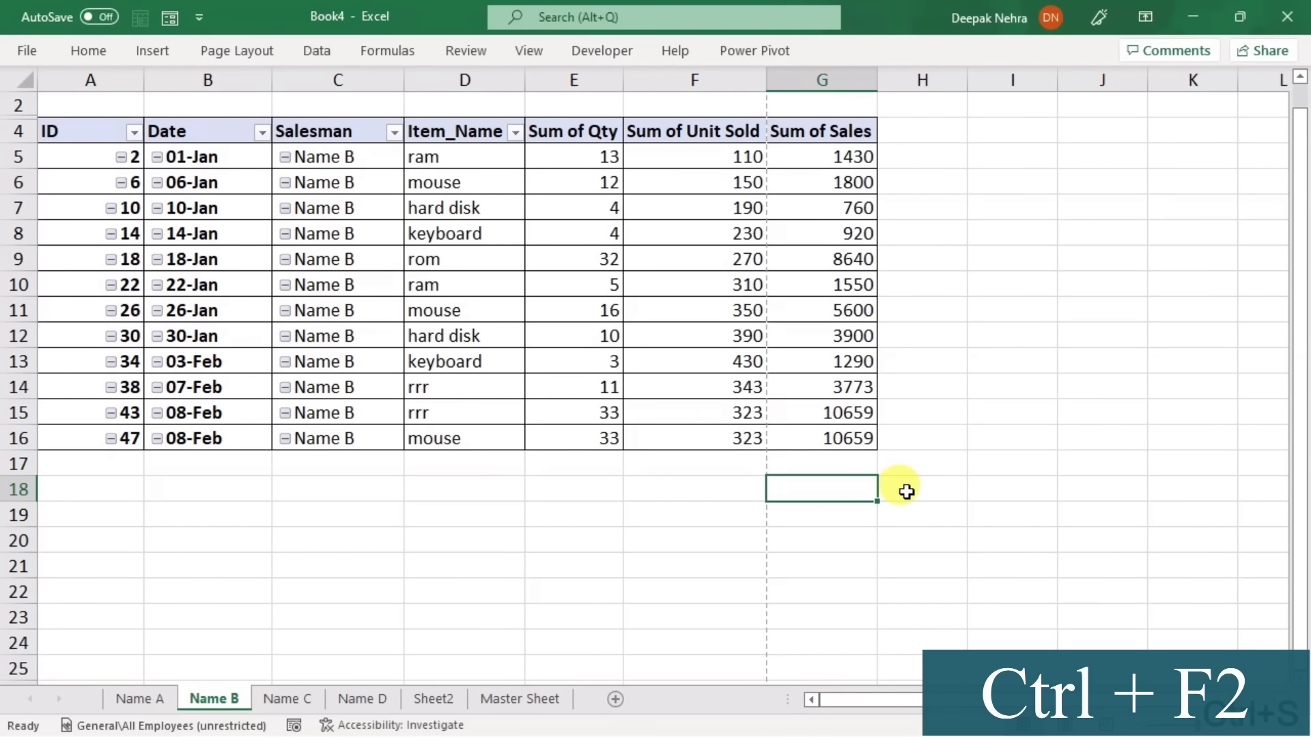
key("ctrl+F2")
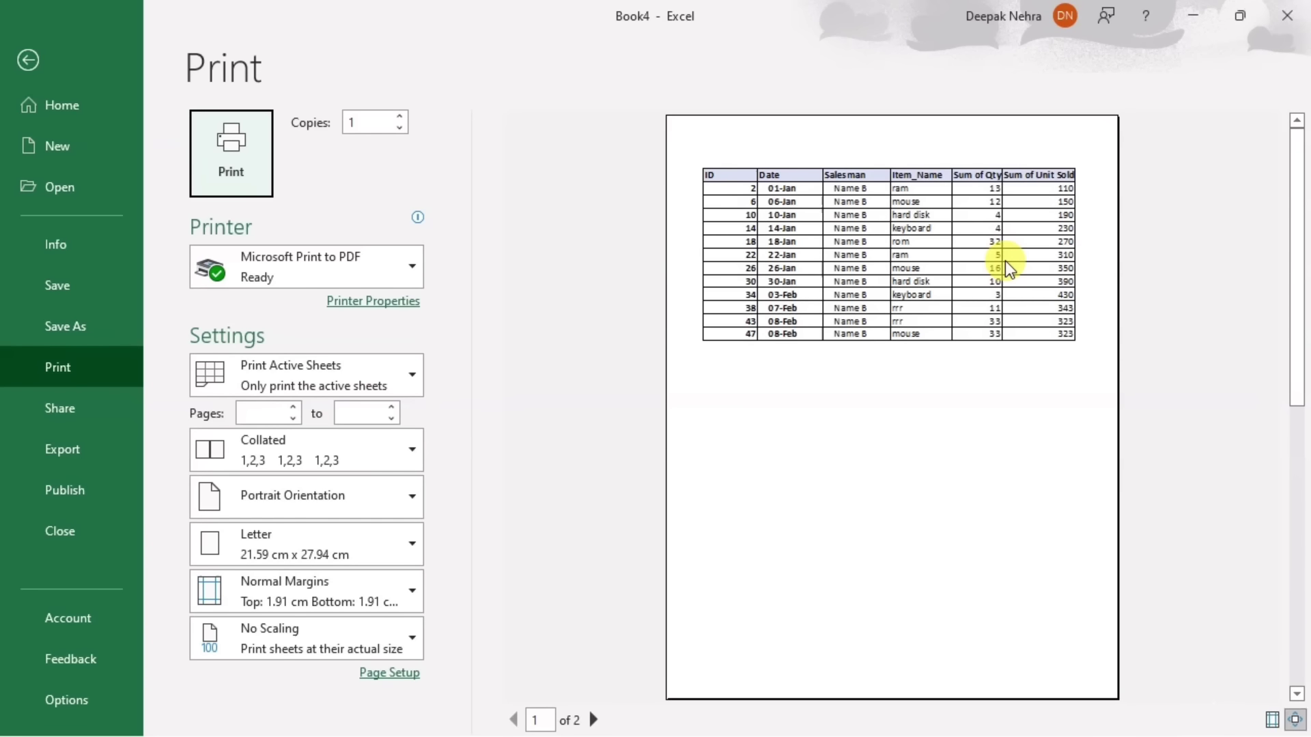
key("Escape")
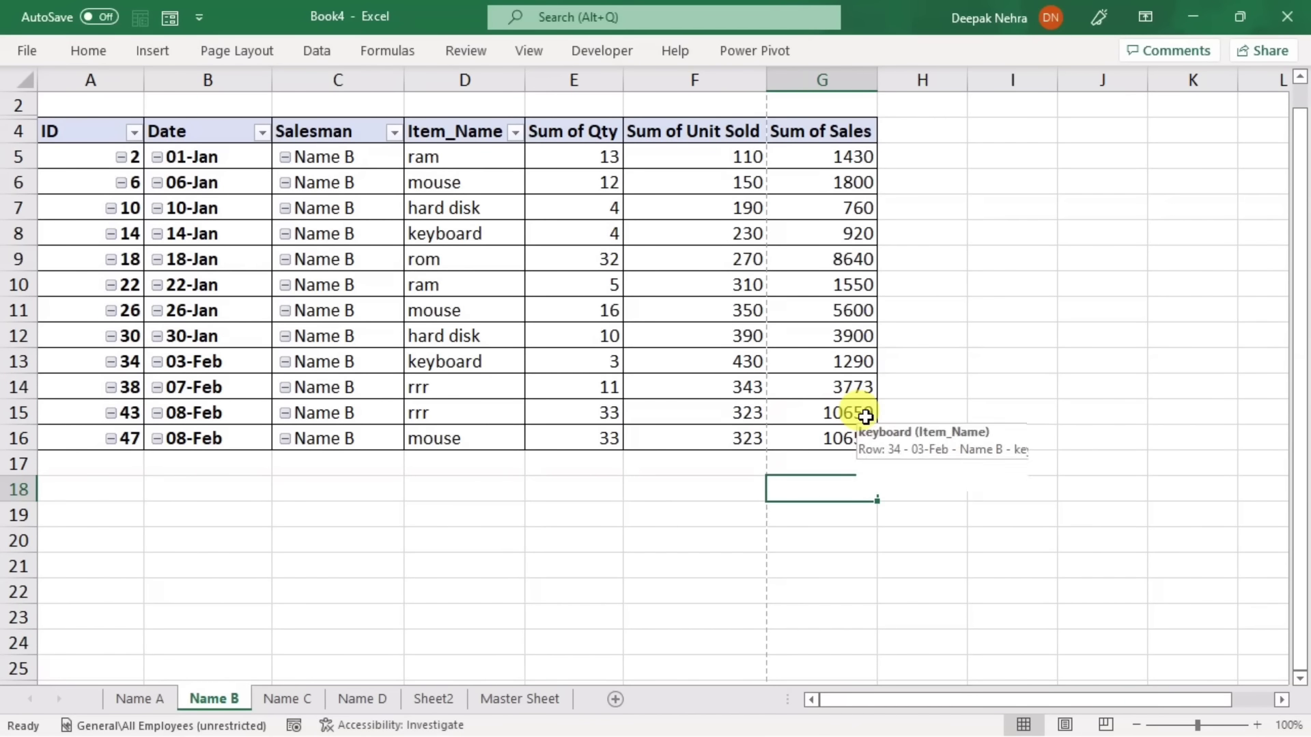